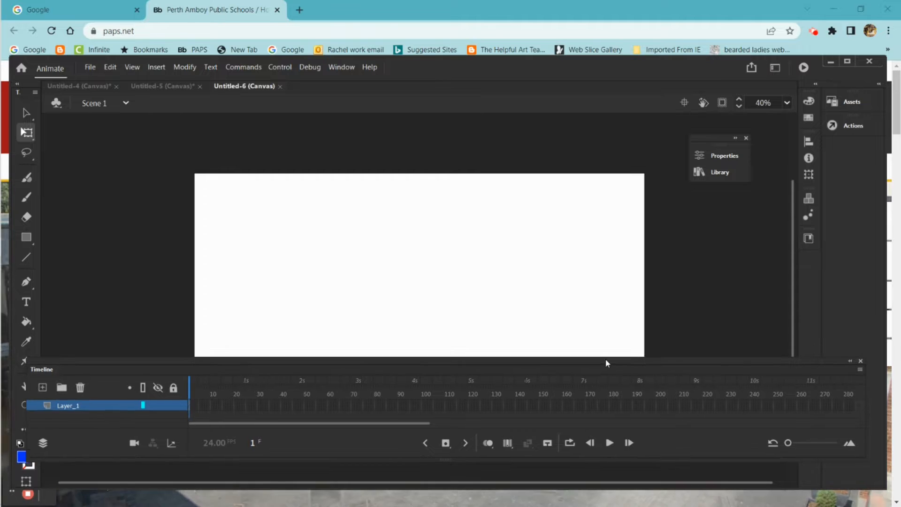
Create a new graphic symbol named Symbol 1 and move the Timeline clear of the fill colour swatch.
{"action": "scroll", "coordinate": [616, 329], "scroll_direction": "up", "scroll_amount": 3}
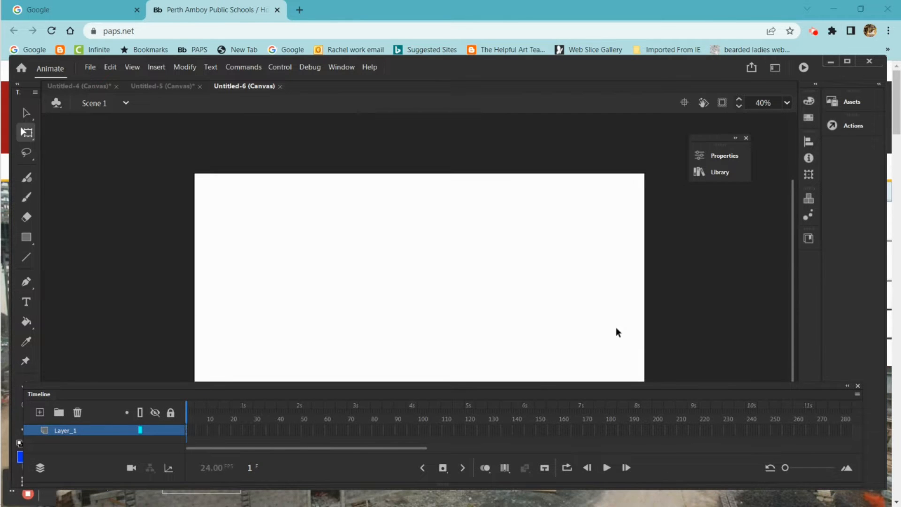
{"action": "left_click", "coordinate": [158, 67]}
{"action": "left_click", "coordinate": [169, 80]}
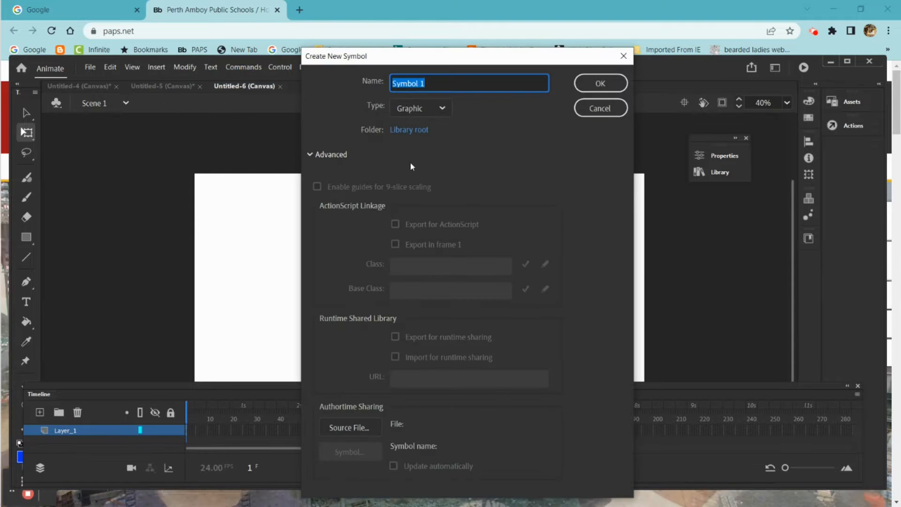
{"action": "left_click", "coordinate": [593, 87]}
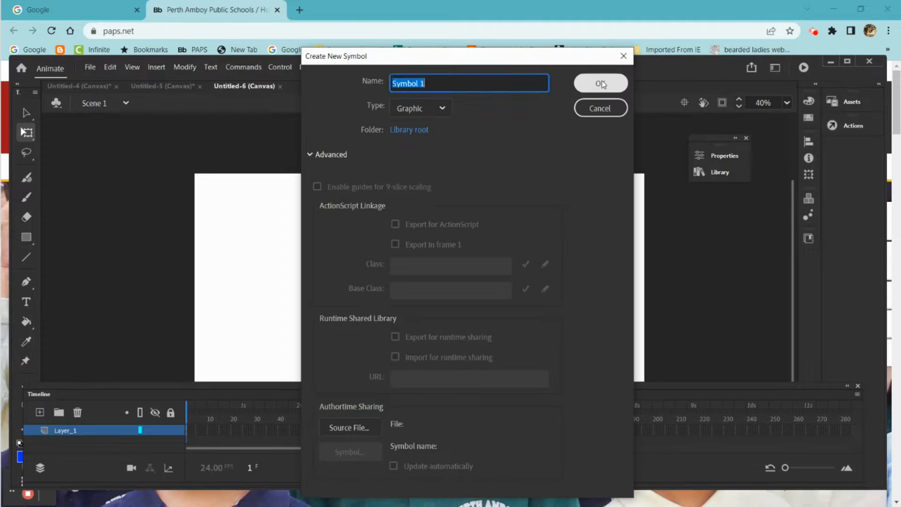
{"action": "left_click", "coordinate": [596, 85]}
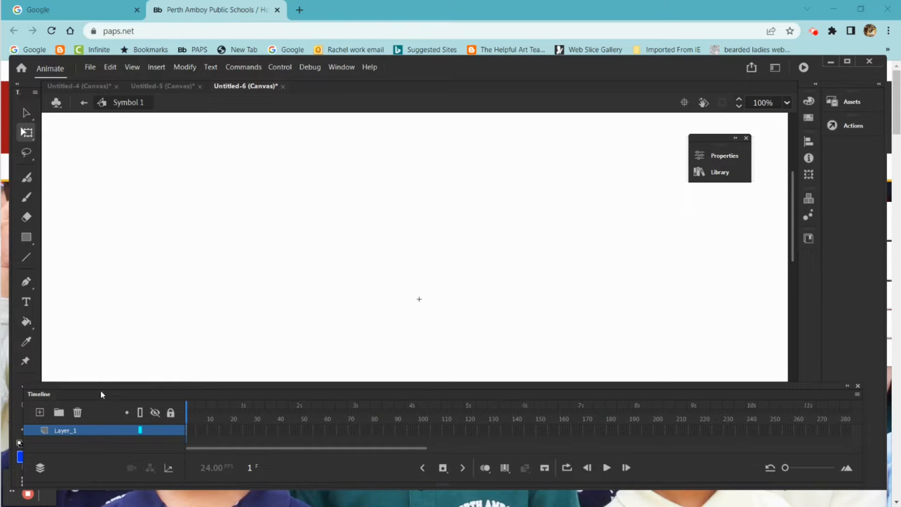
{"action": "left_click_drag", "start_coordinate": [101, 392], "coordinate": [151, 402]}
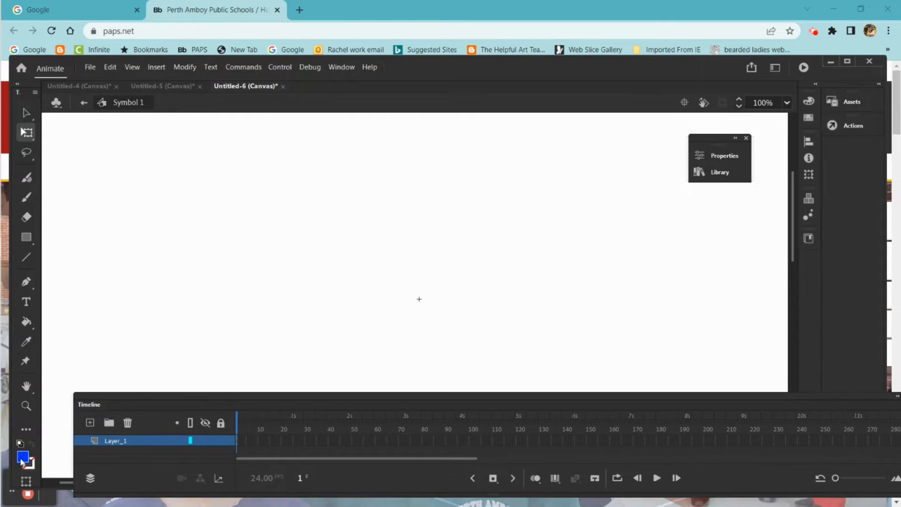
Try green fill colours, including #009900, and then set the fill to none.
{"action": "left_click", "coordinate": [22, 458]}
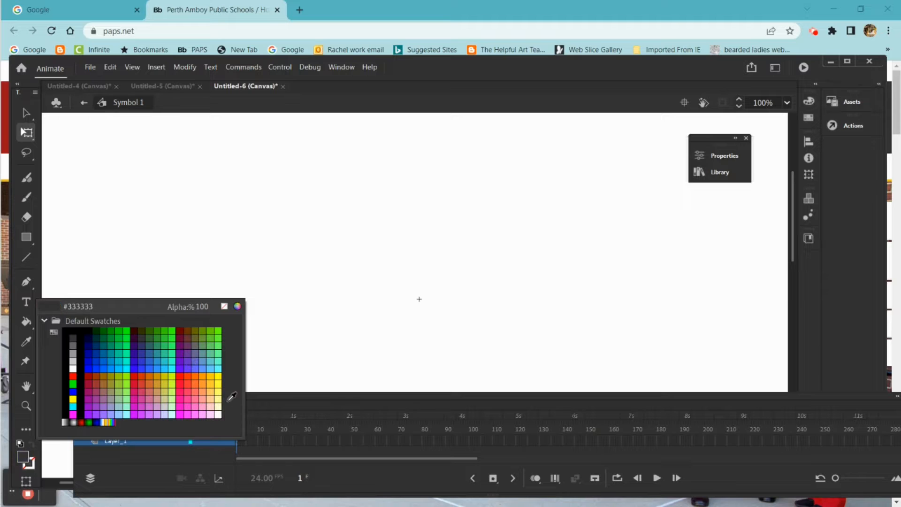
{"action": "left_click", "coordinate": [72, 414]}
{"action": "left_click", "coordinate": [22, 458]}
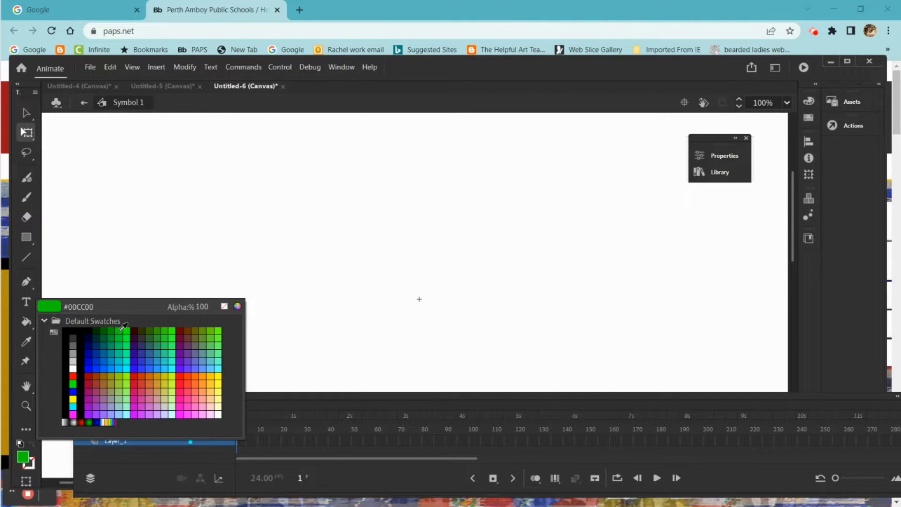
{"action": "left_click", "coordinate": [105, 333]}
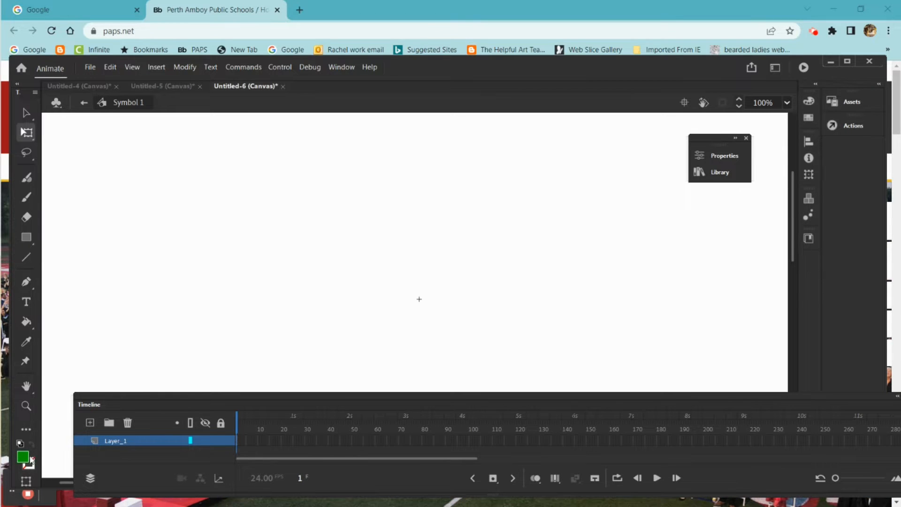
{"action": "left_click", "coordinate": [22, 457]}
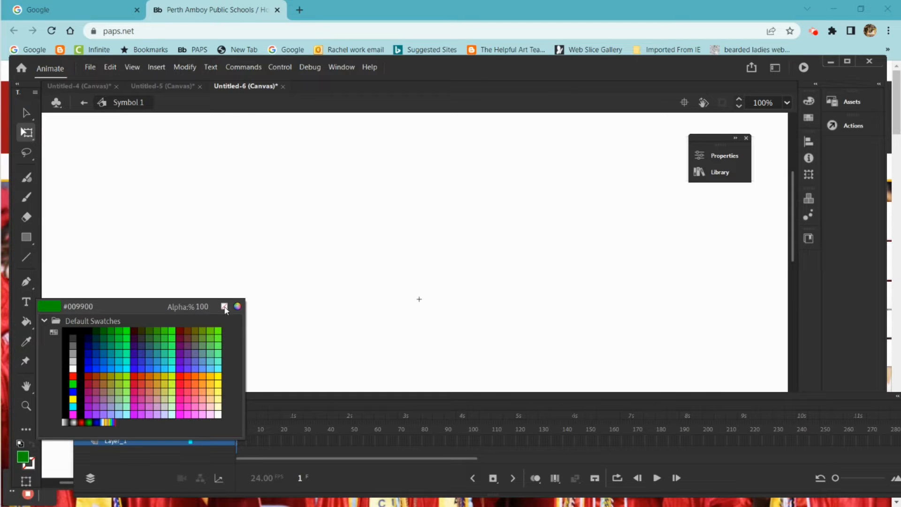
{"action": "left_click", "coordinate": [224, 306]}
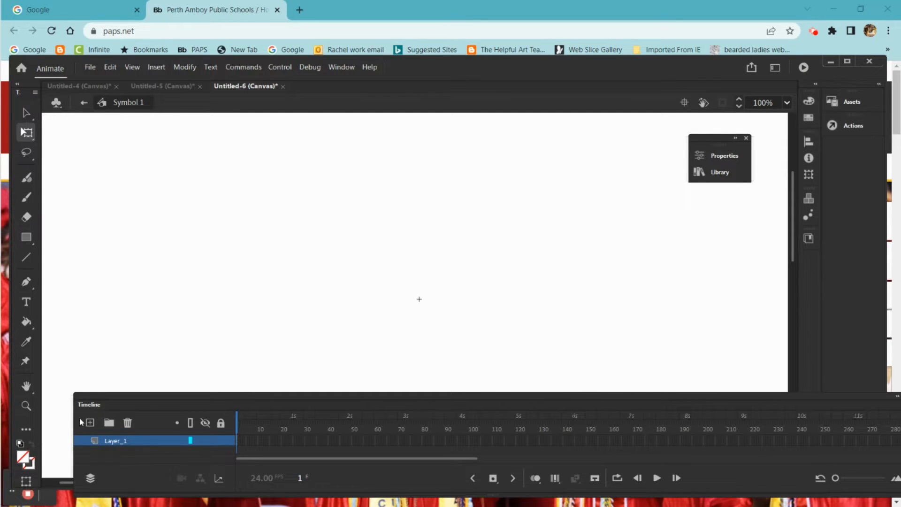
Set the fill colour to green #33CC33 and show the Classic Brush's tool properties.
{"action": "left_click", "coordinate": [23, 456]}
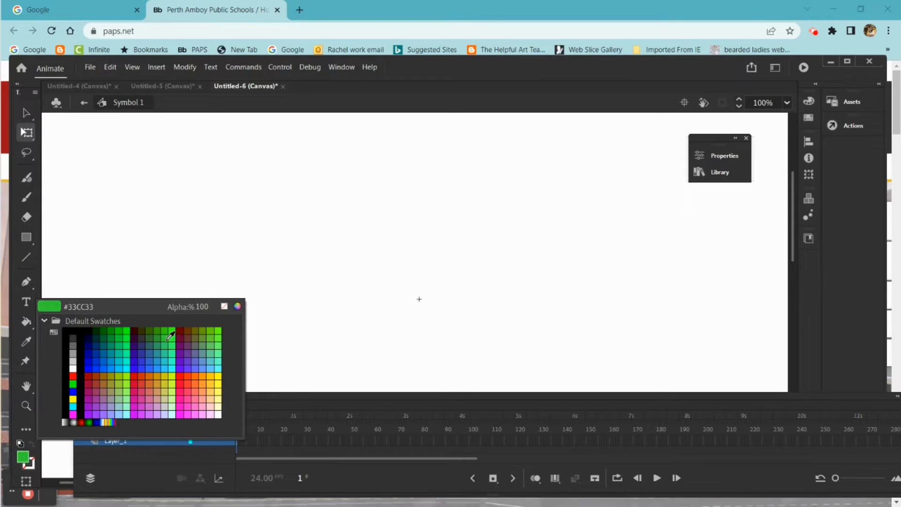
{"action": "left_click", "coordinate": [169, 341]}
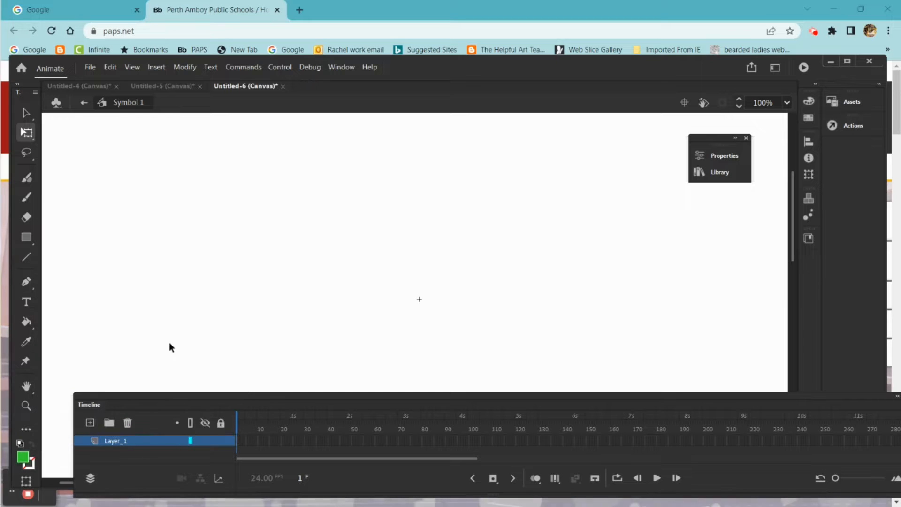
{"action": "left_click", "coordinate": [28, 200]}
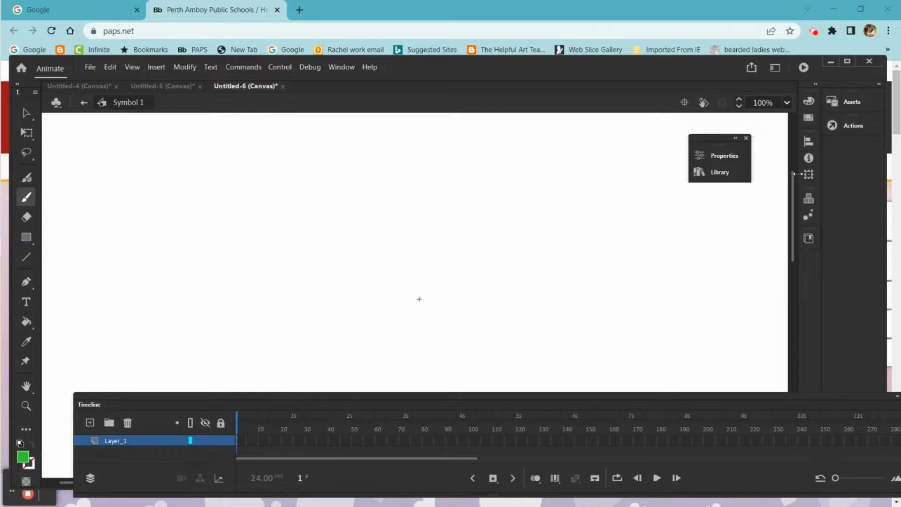
{"action": "left_click", "coordinate": [726, 156]}
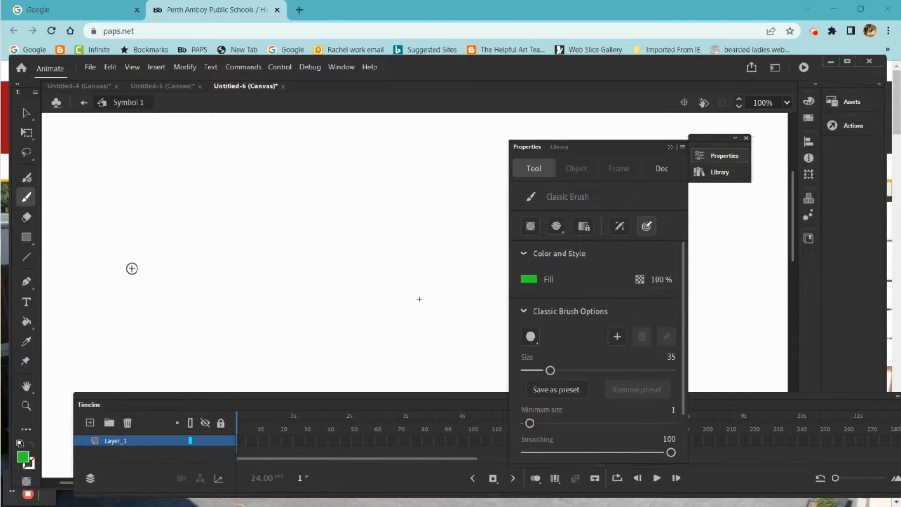
Paint a green snake outline with a curled tail, wavy upper and lower body lines, and a rounded head.
{"action": "mouse_move", "coordinate": [135, 270]}
{"action": "left_mouse_down"}
{"action": "mouse_move", "coordinate": [121, 285]}
{"action": "mouse_move", "coordinate": [110, 279]}
{"action": "mouse_move", "coordinate": [108, 252]}
{"action": "mouse_move", "coordinate": [143, 237]}
{"action": "mouse_move", "coordinate": [171, 248]}
{"action": "mouse_move", "coordinate": [188, 293]}
{"action": "mouse_move", "coordinate": [216, 318]}
{"action": "mouse_move", "coordinate": [254, 313]}
{"action": "mouse_move", "coordinate": [262, 301]}
{"action": "mouse_move", "coordinate": [241, 249]}
{"action": "mouse_move", "coordinate": [254, 227]}
{"action": "mouse_move", "coordinate": [296, 225]}
{"action": "mouse_move", "coordinate": [311, 248]}
{"action": "mouse_move", "coordinate": [344, 244]}
{"action": "mouse_move", "coordinate": [360, 221]}
{"action": "mouse_move", "coordinate": [397, 234]}
{"action": "mouse_move", "coordinate": [394, 261]}
{"action": "mouse_move", "coordinate": [420, 260]}
{"action": "mouse_move", "coordinate": [463, 241]}
{"action": "left_mouse_up"}
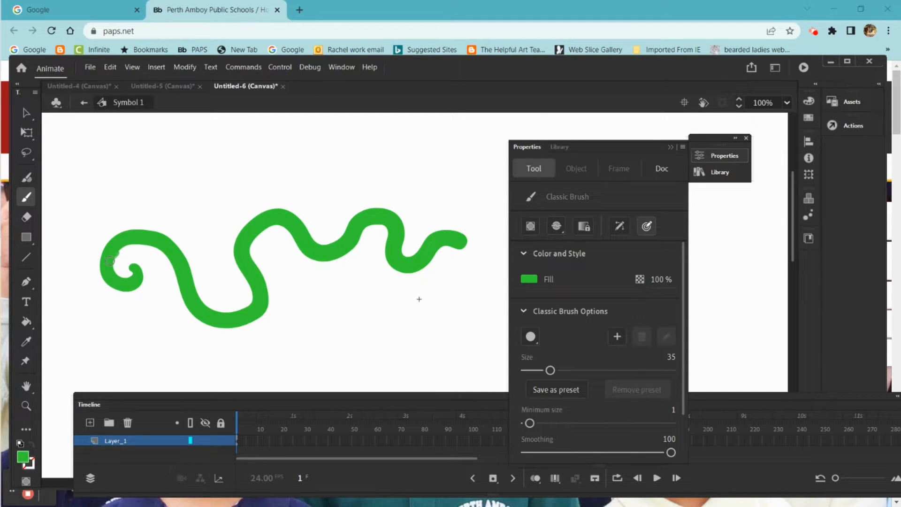
{"action": "mouse_move", "coordinate": [155, 248]}
{"action": "left_mouse_down"}
{"action": "mouse_move", "coordinate": [175, 310]}
{"action": "mouse_move", "coordinate": [211, 342]}
{"action": "mouse_move", "coordinate": [272, 333]}
{"action": "mouse_move", "coordinate": [283, 317]}
{"action": "mouse_move", "coordinate": [279, 272]}
{"action": "mouse_move", "coordinate": [291, 267]}
{"action": "mouse_move", "coordinate": [309, 283]}
{"action": "mouse_move", "coordinate": [347, 278]}
{"action": "mouse_move", "coordinate": [373, 291]}
{"action": "mouse_move", "coordinate": [457, 296]}
{"action": "left_mouse_up"}
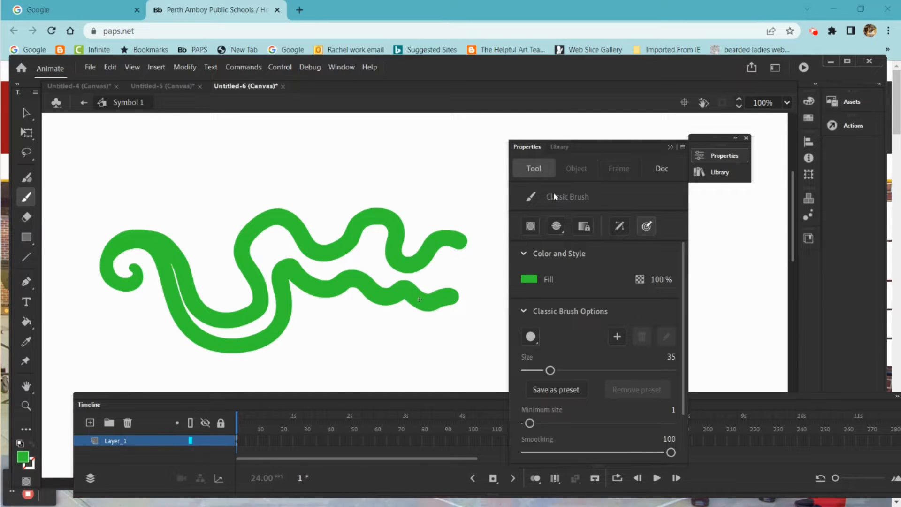
{"action": "left_click", "coordinate": [669, 147]}
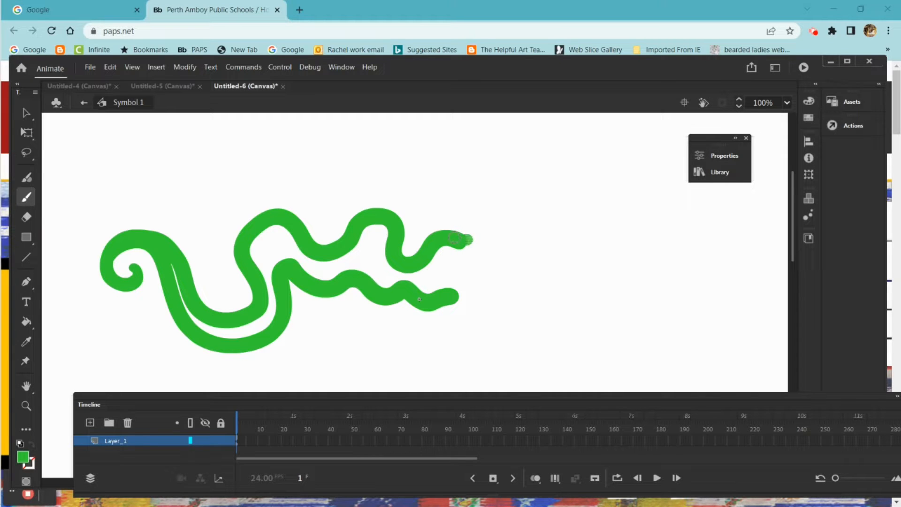
{"action": "left_click_drag", "start_coordinate": [487, 236], "coordinate": [511, 245]}
{"action": "mouse_move", "coordinate": [454, 237]}
{"action": "left_mouse_down"}
{"action": "mouse_move", "coordinate": [483, 277]}
{"action": "mouse_move", "coordinate": [511, 278]}
{"action": "mouse_move", "coordinate": [470, 303]}
{"action": "left_mouse_up"}
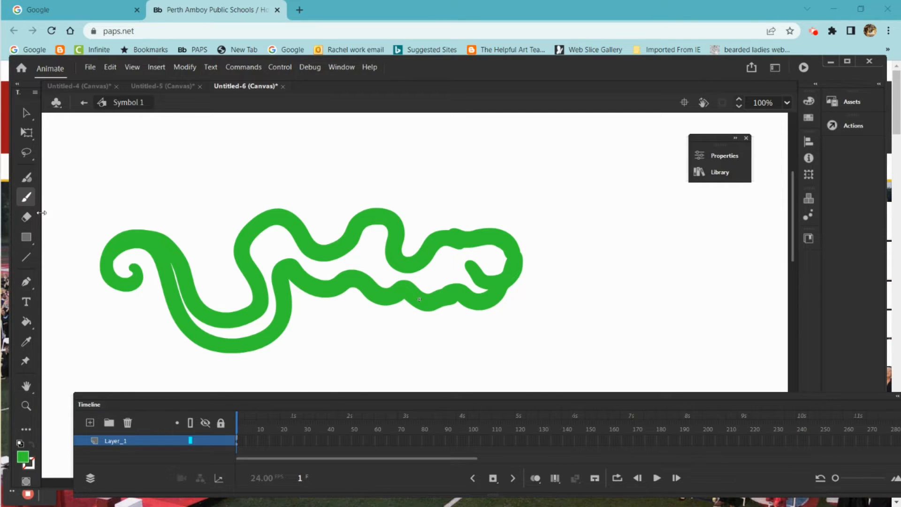
Erase and repaint the snake's mouth as an open notch, and fill the enclosed body with green.
{"action": "left_click", "coordinate": [26, 217]}
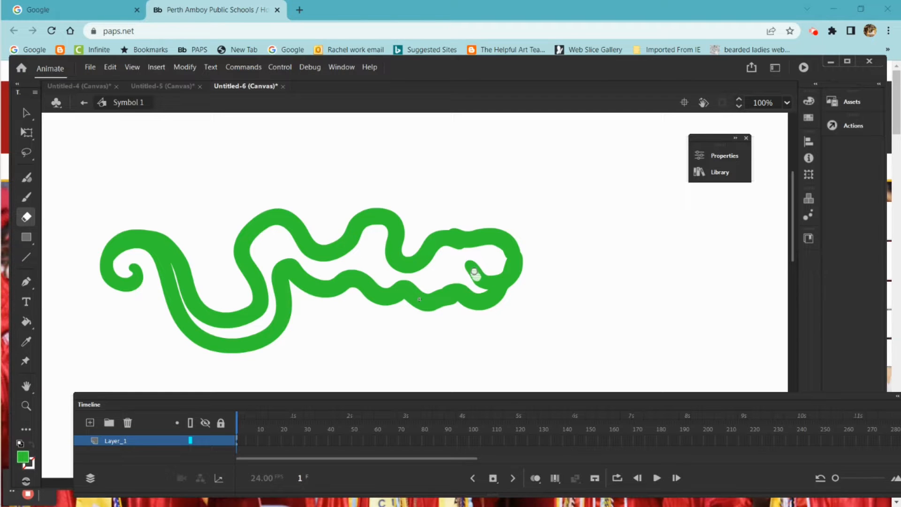
{"action": "left_click_drag", "start_coordinate": [474, 271], "coordinate": [514, 281]}
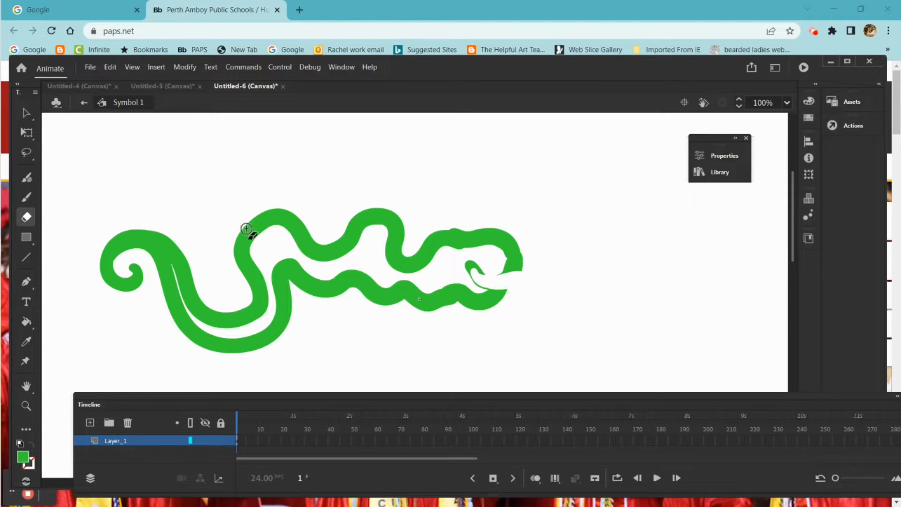
{"action": "left_click", "coordinate": [26, 197]}
{"action": "mouse_move", "coordinate": [474, 258]}
{"action": "left_mouse_down"}
{"action": "mouse_move", "coordinate": [514, 271]}
{"action": "mouse_move", "coordinate": [470, 263]}
{"action": "mouse_move", "coordinate": [500, 292]}
{"action": "left_mouse_up"}
{"action": "left_click", "coordinate": [27, 322]}
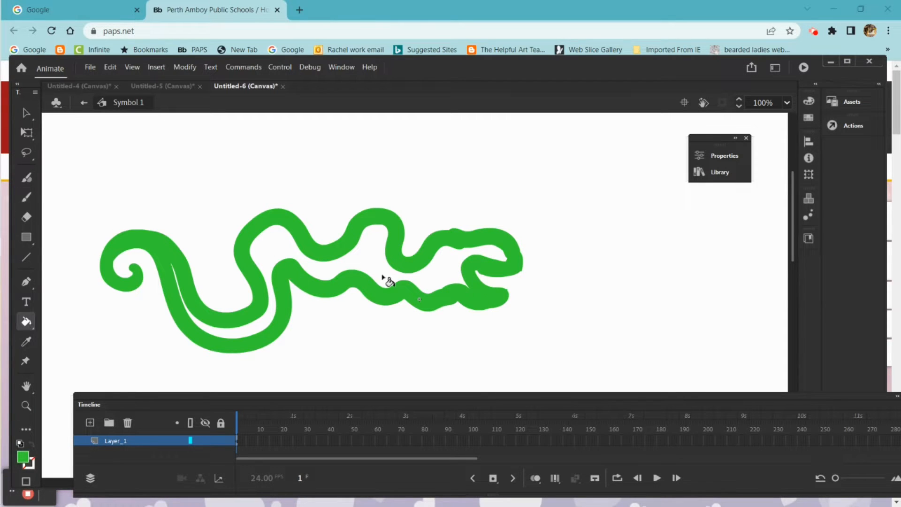
{"action": "left_click", "coordinate": [369, 256]}
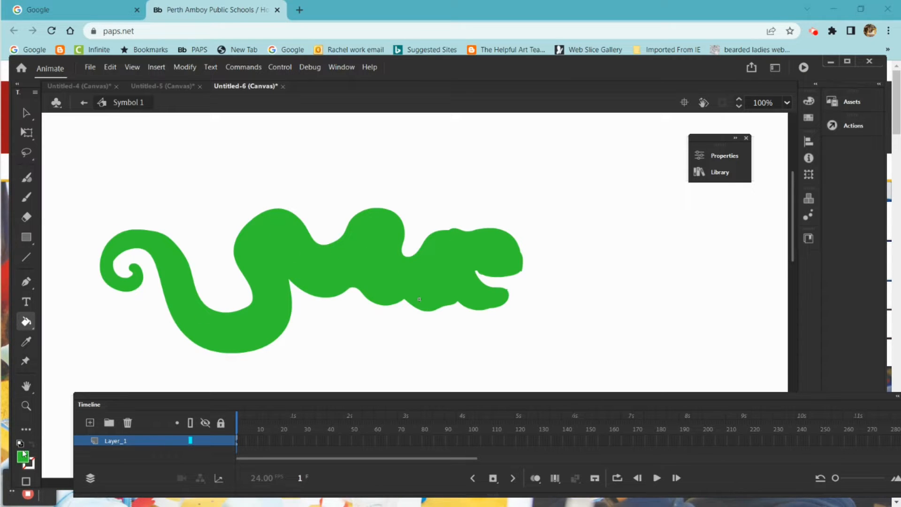
Paint a black eye with lashes and a mouth on the snake's head, and recolour the lips pink.
{"action": "left_click", "coordinate": [23, 454]}
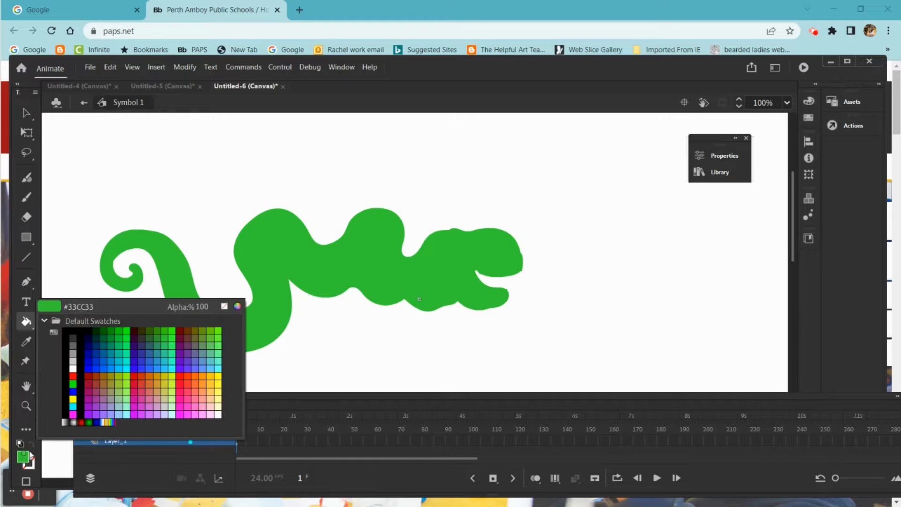
{"action": "left_click", "coordinate": [87, 336]}
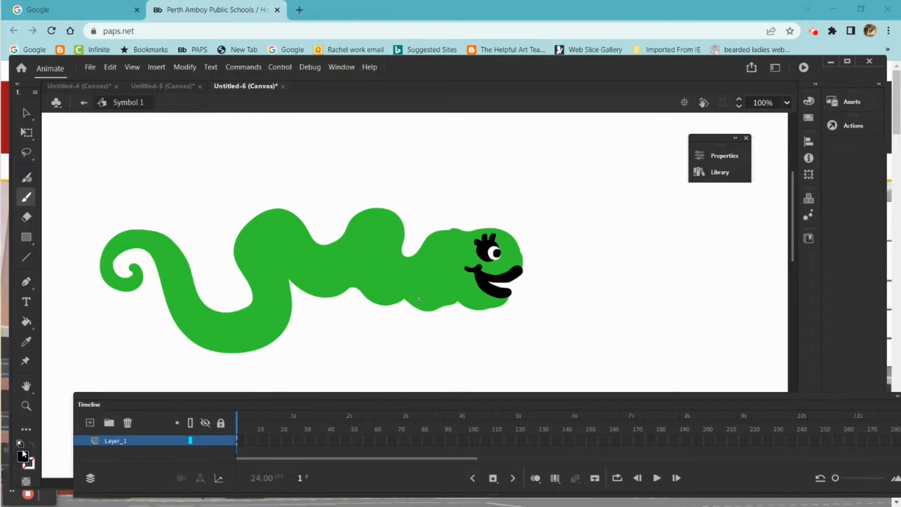
{"action": "left_click", "coordinate": [24, 454]}
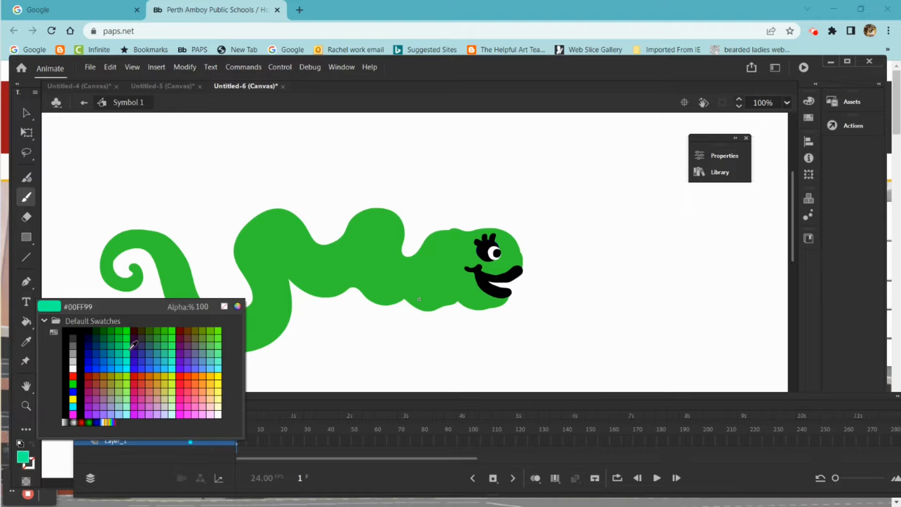
{"action": "left_click", "coordinate": [187, 390]}
{"action": "left_click", "coordinate": [26, 321]}
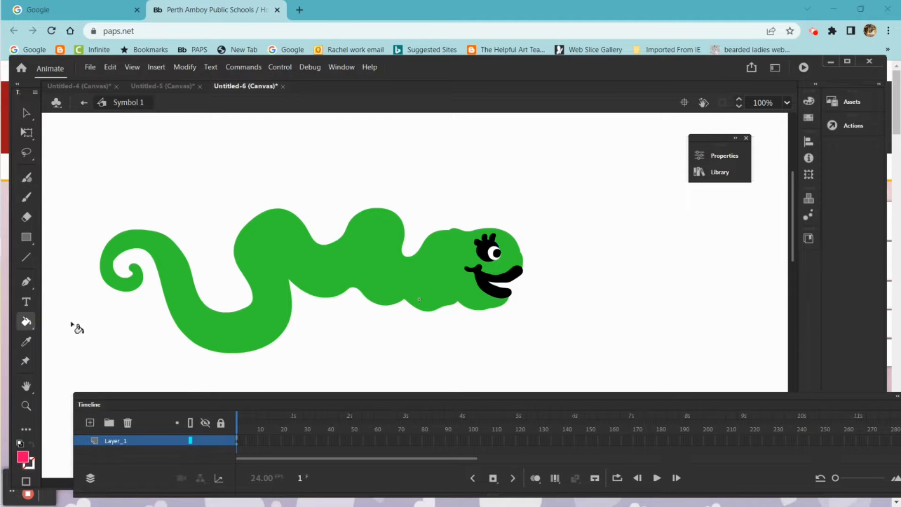
{"action": "left_click", "coordinate": [517, 279]}
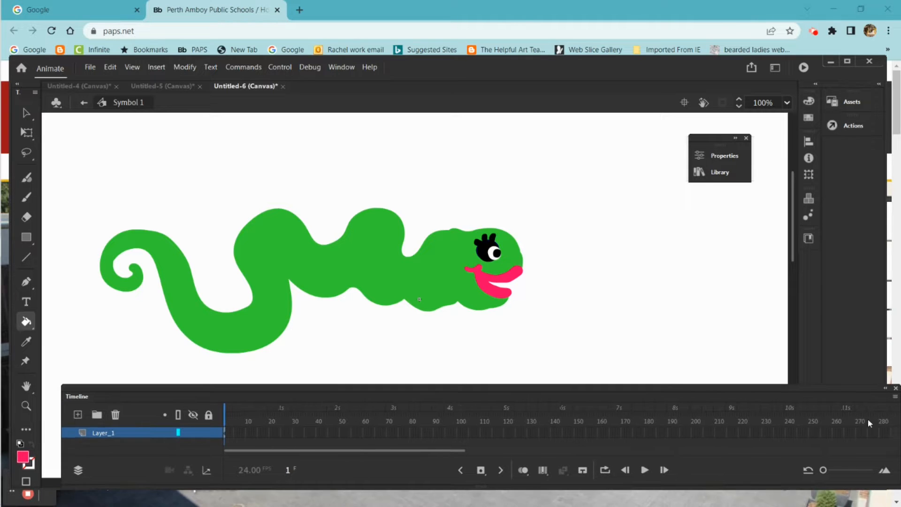
Copy frame 1 of Layer_1 and paste it into frame 2.
{"action": "left_click_drag", "start_coordinate": [824, 472], "coordinate": [840, 474]}
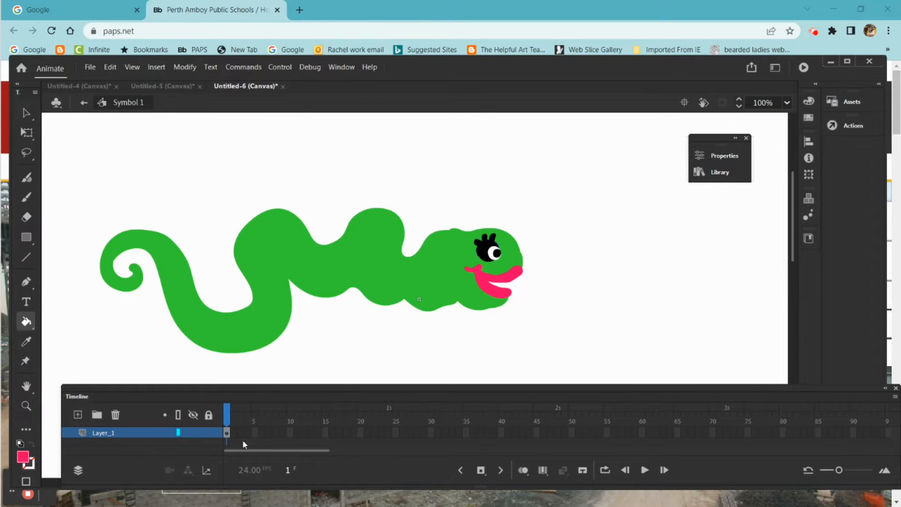
{"action": "right_click", "coordinate": [228, 432]}
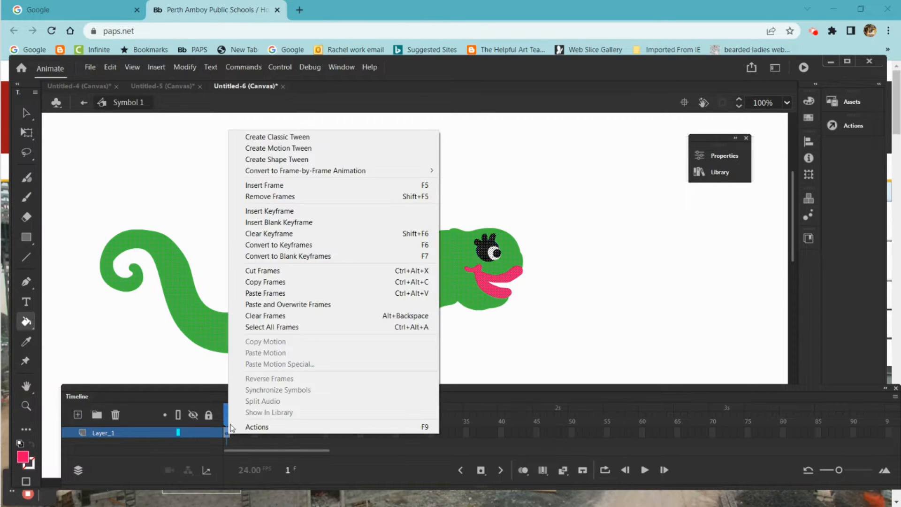
{"action": "left_click", "coordinate": [266, 283]}
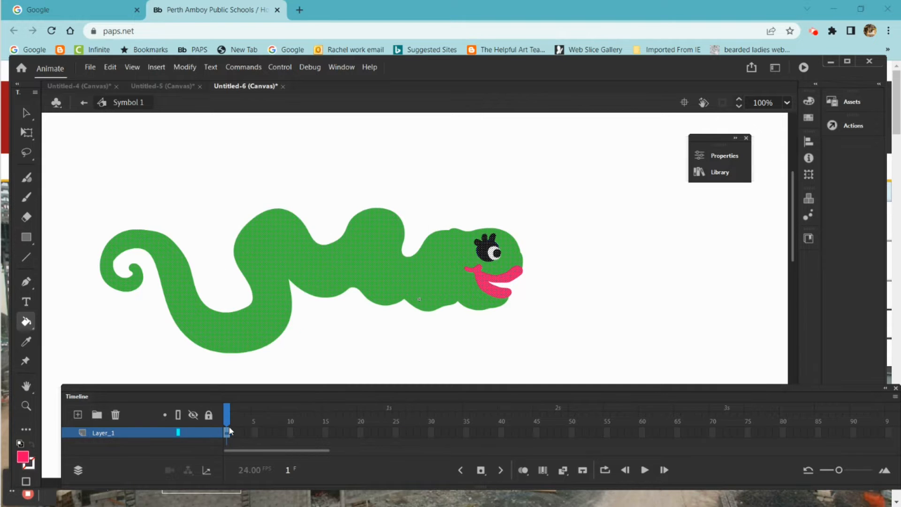
{"action": "left_click", "coordinate": [234, 433]}
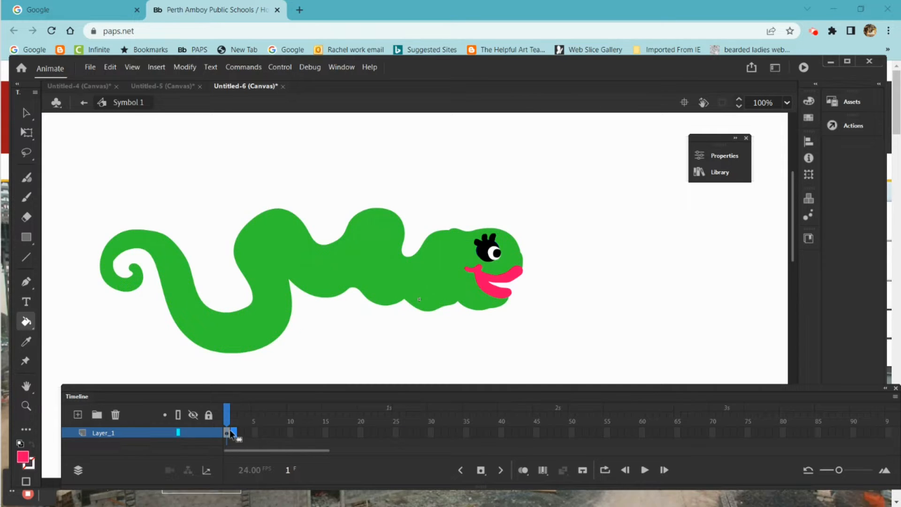
{"action": "right_click", "coordinate": [234, 433]}
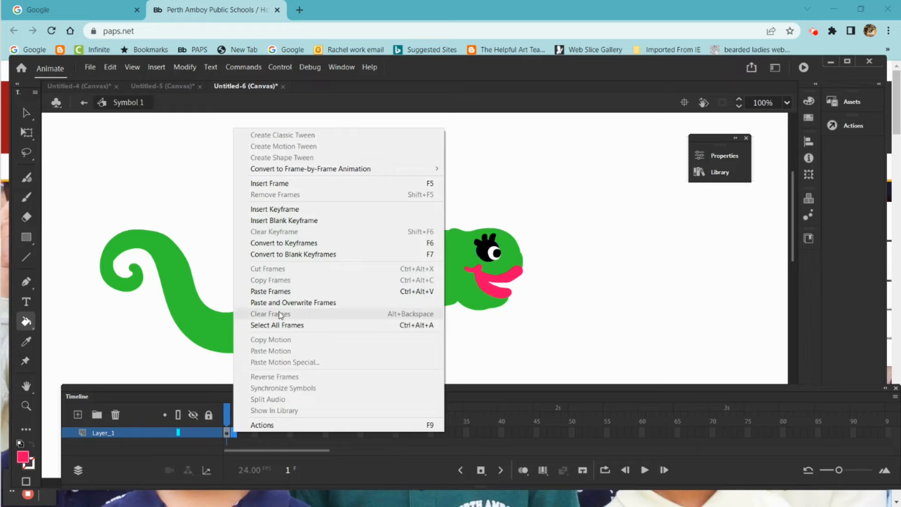
{"action": "left_click", "coordinate": [262, 290]}
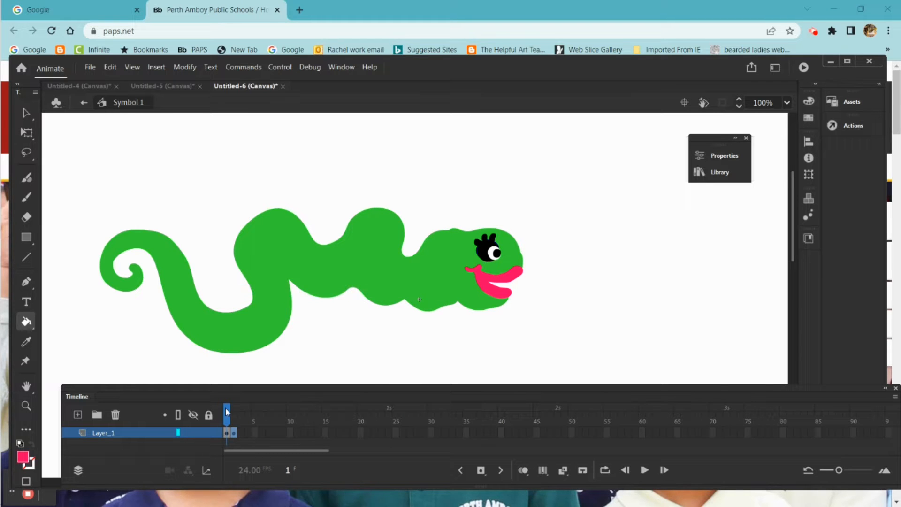
On frame 2, squash the snake horizontally with Free Transform to about four-fifths of its width, keeping its height.
{"action": "left_click_drag", "start_coordinate": [227, 411], "coordinate": [234, 411]}
{"action": "key", "text": "q"}
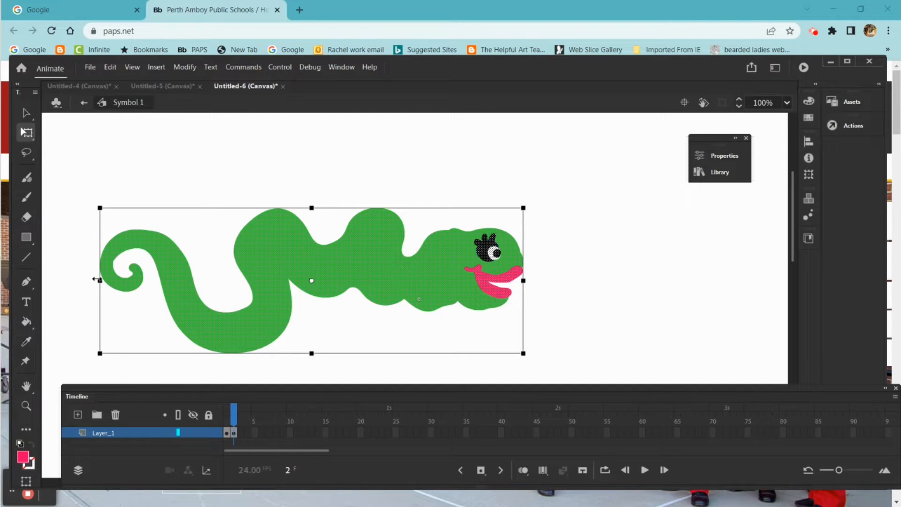
{"action": "left_click_drag", "start_coordinate": [97, 280], "coordinate": [140, 280]}
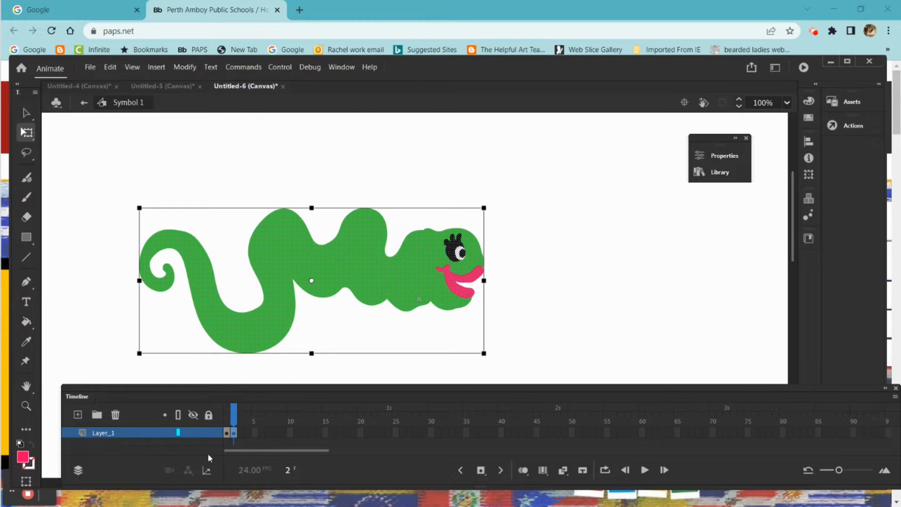
Copy frame 2 of Layer_1 and paste it into frame 3.
{"action": "right_click", "coordinate": [234, 434]}
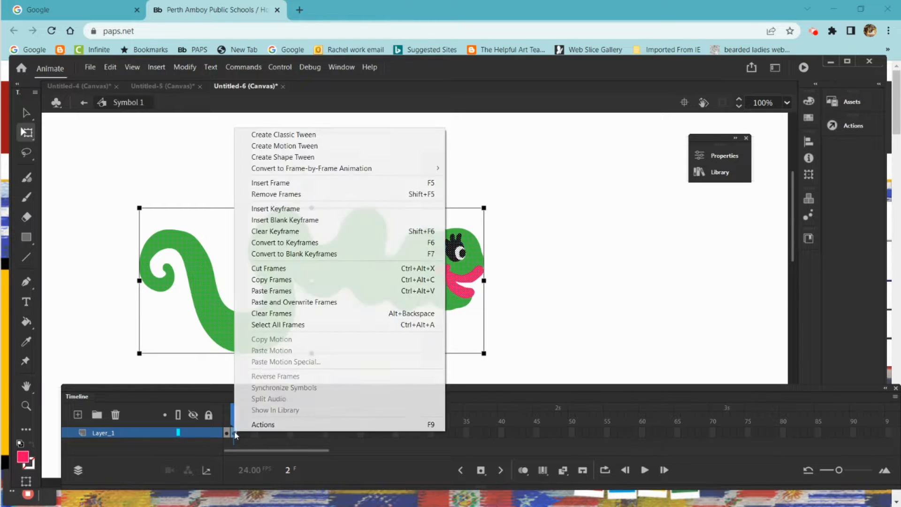
{"action": "left_click", "coordinate": [289, 280]}
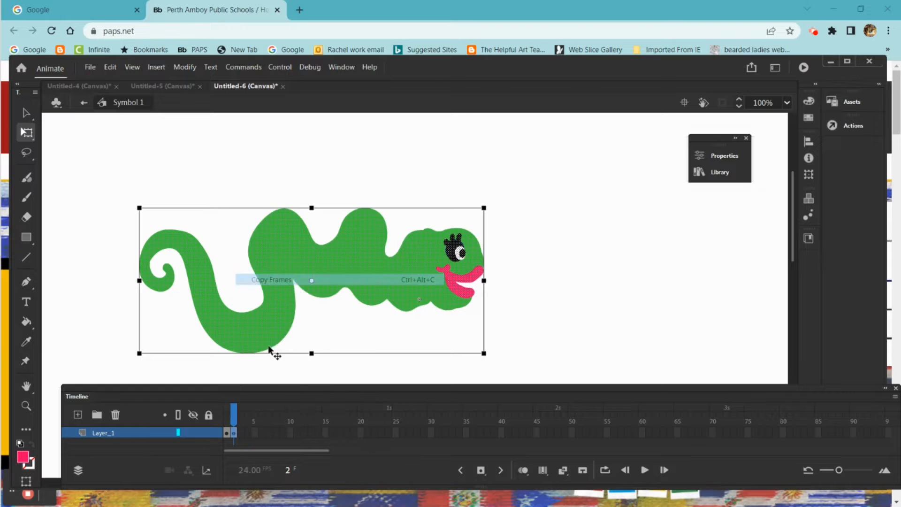
{"action": "left_click", "coordinate": [247, 432]}
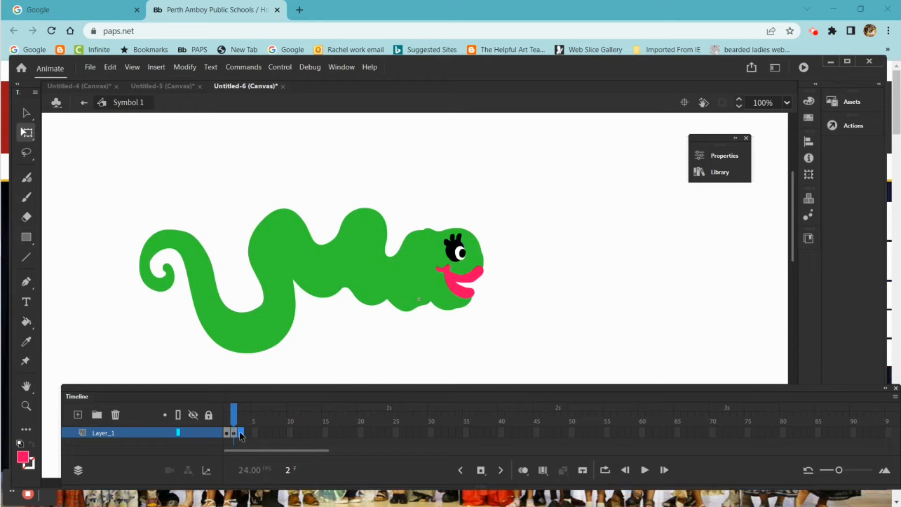
{"action": "right_click", "coordinate": [241, 434]}
{"action": "left_click", "coordinate": [273, 292]}
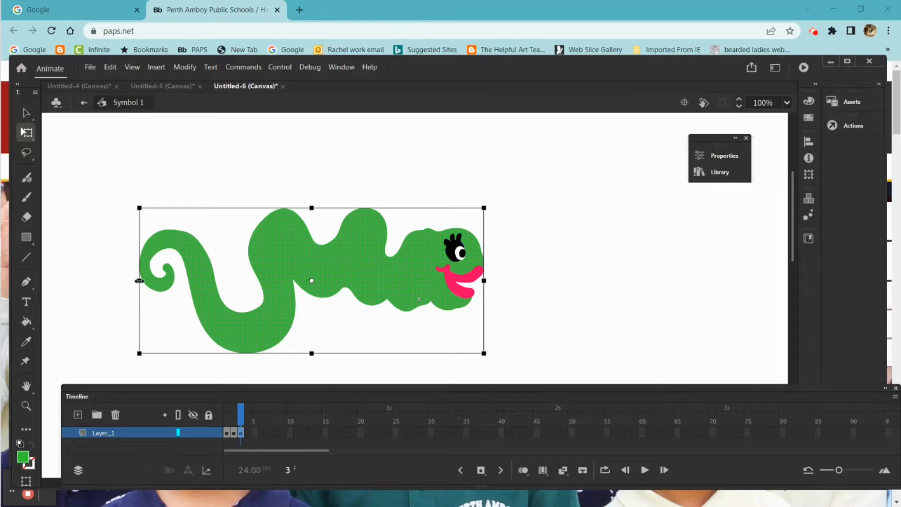
{"action": "left_click_drag", "start_coordinate": [139, 281], "coordinate": [166, 281]}
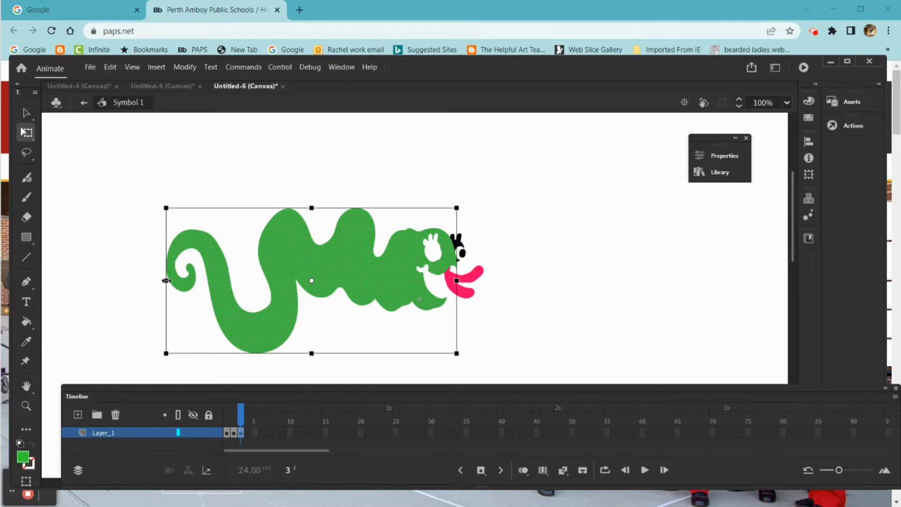
{"action": "key", "text": "ctrl+z"}
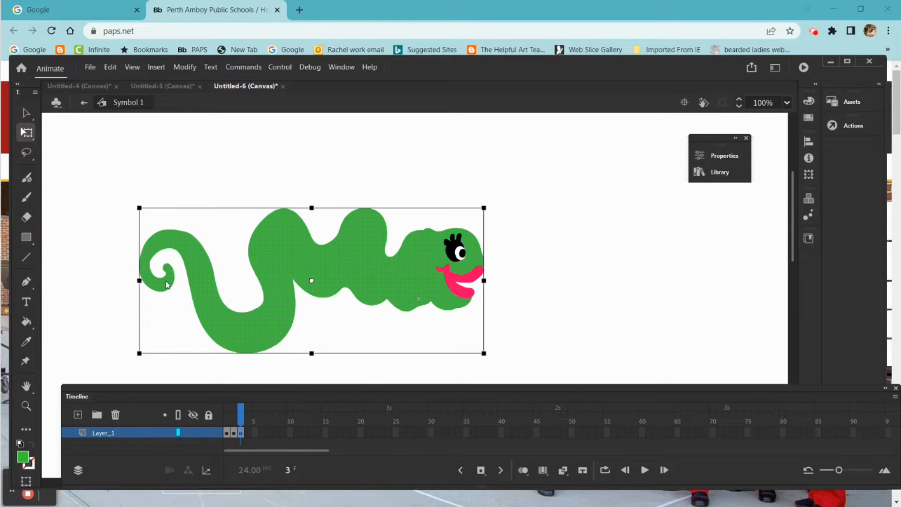
{"action": "left_click", "coordinate": [501, 292]}
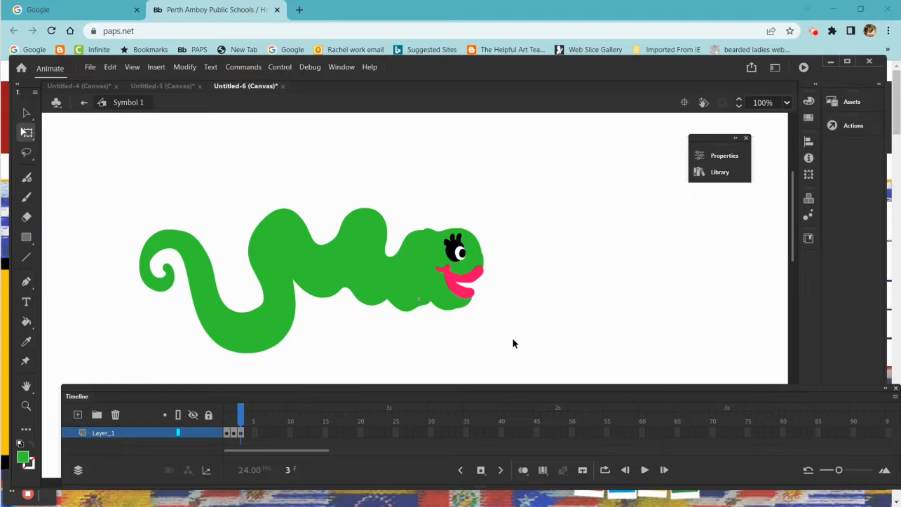
Select every part of the snake on frame 3, including its face, and combine them into one object with Union.
{"action": "left_click", "coordinate": [26, 113]}
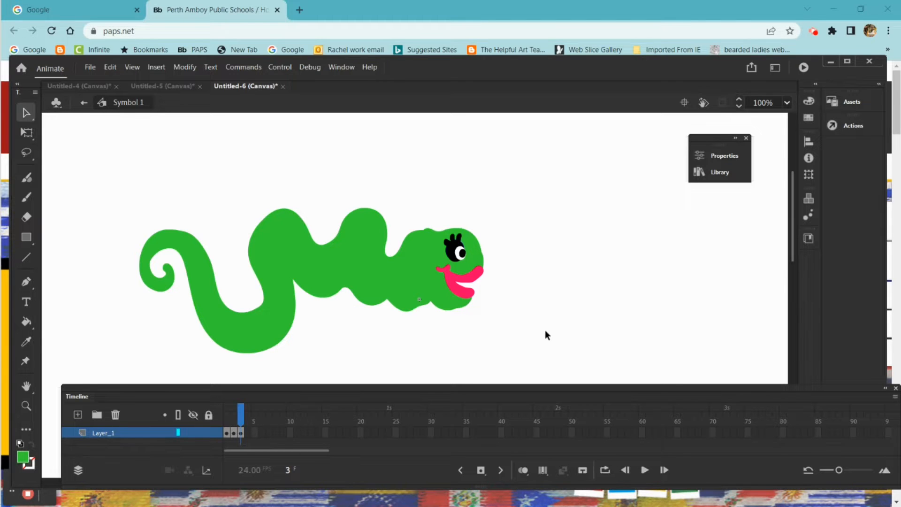
{"action": "left_click_drag", "start_coordinate": [545, 331], "coordinate": [45, 209]}
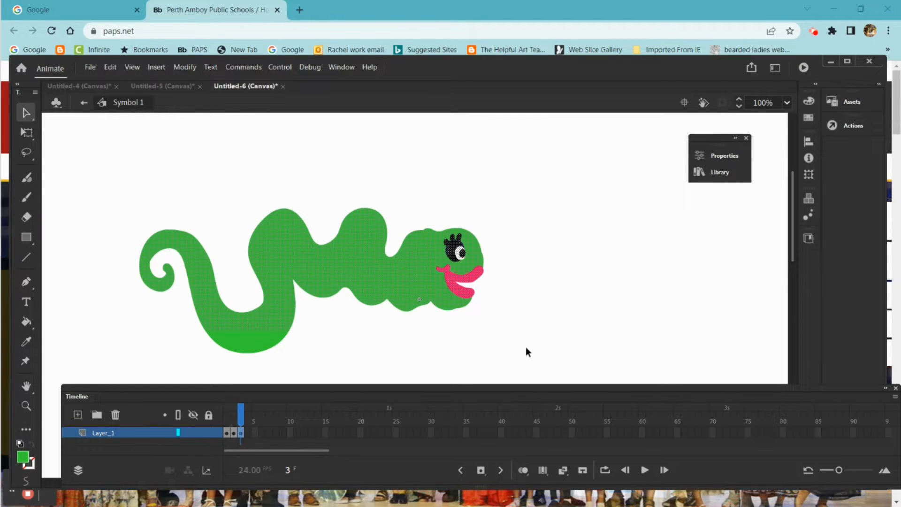
{"action": "mouse_move", "coordinate": [527, 348]}
{"action": "left_mouse_down"}
{"action": "mouse_move", "coordinate": [406, 362]}
{"action": "mouse_move", "coordinate": [126, 298]}
{"action": "mouse_move", "coordinate": [71, 187]}
{"action": "left_mouse_up"}
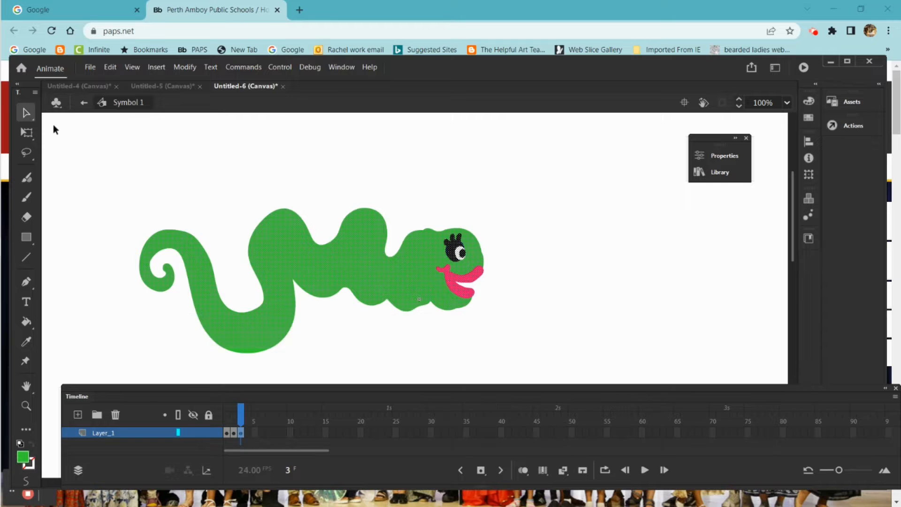
{"action": "left_click_drag", "start_coordinate": [53, 125], "coordinate": [548, 364]}
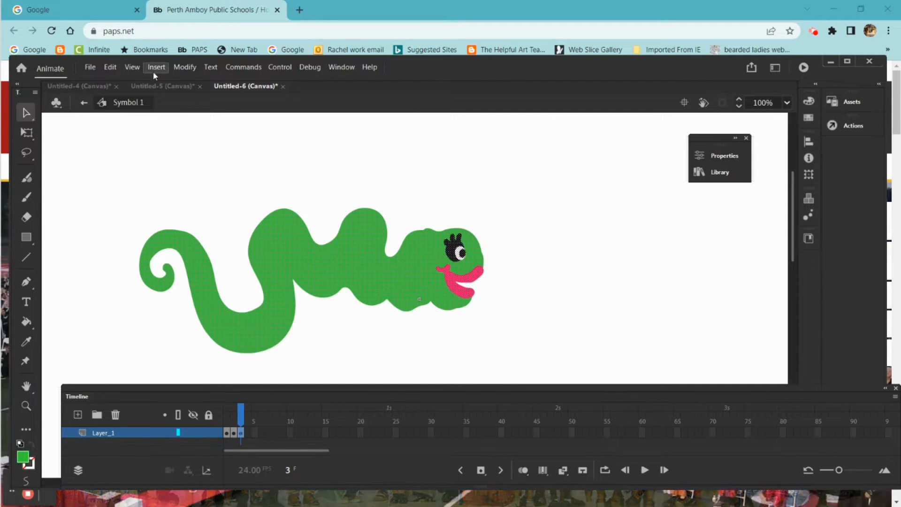
{"action": "left_click", "coordinate": [175, 69]}
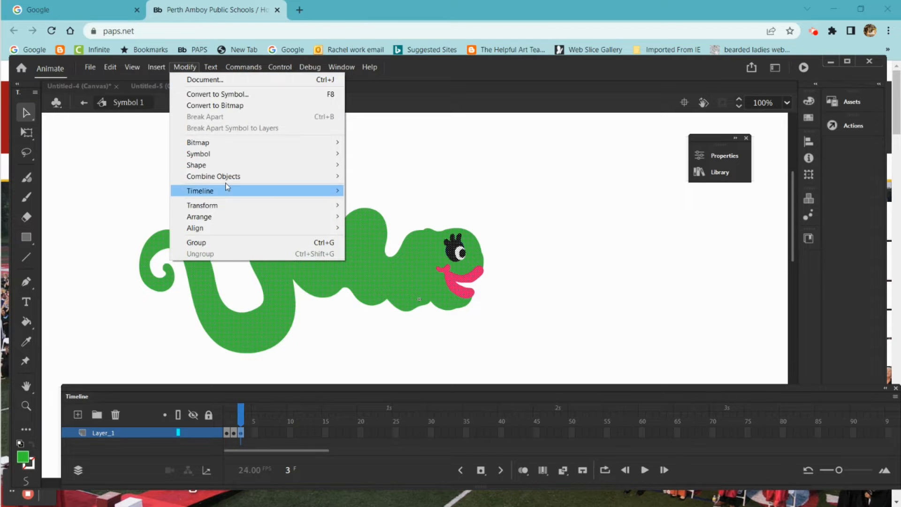
{"action": "mouse_move", "coordinate": [227, 176]}
{"action": "left_click", "coordinate": [368, 190]}
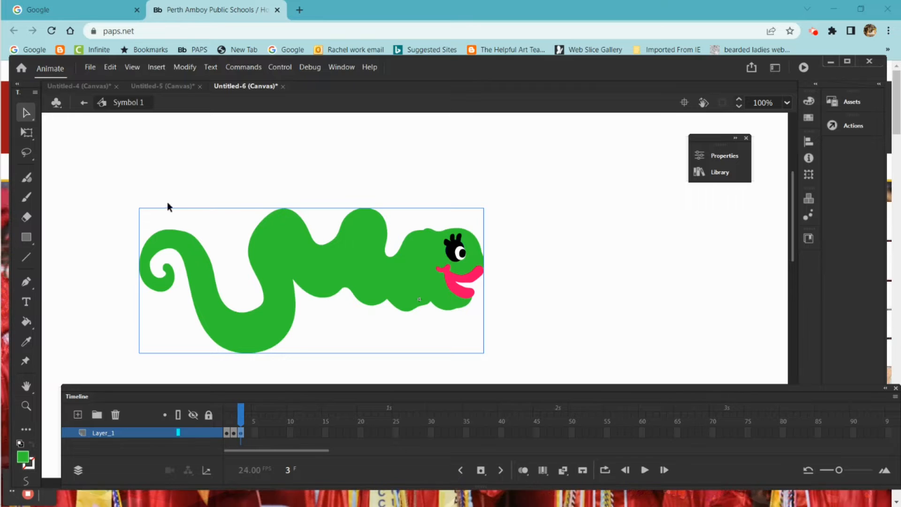
On frame 3, squash the combined snake horizontally with Free Transform to about three-quarters of its width, keeping its height.
{"action": "left_click", "coordinate": [110, 67]}
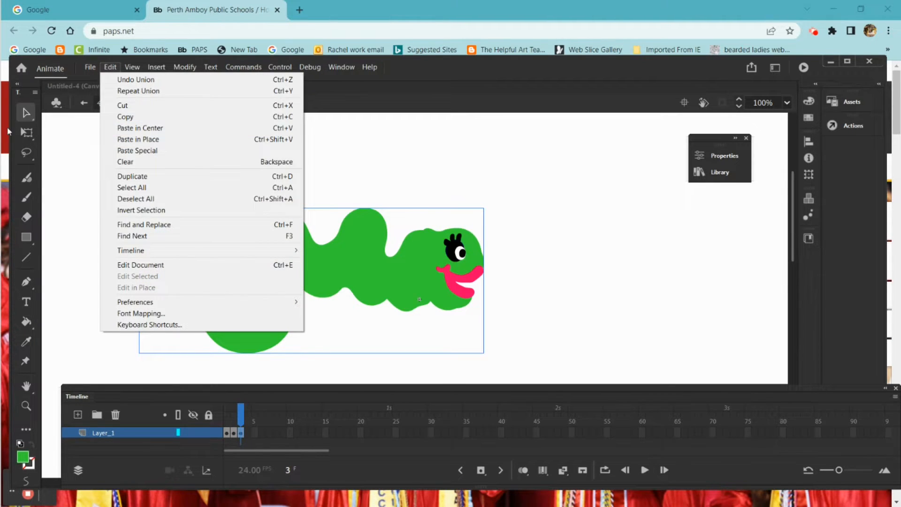
{"action": "left_click", "coordinate": [26, 132]}
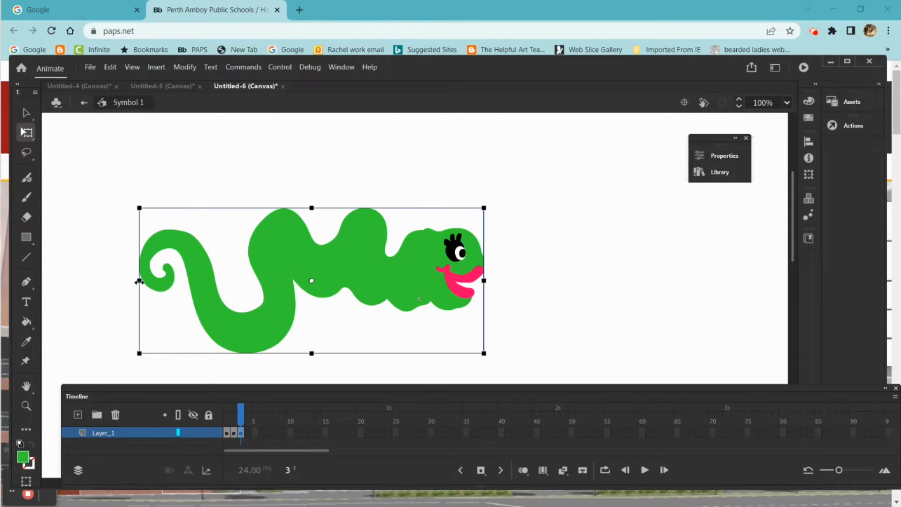
{"action": "left_click_drag", "start_coordinate": [139, 281], "coordinate": [181, 281]}
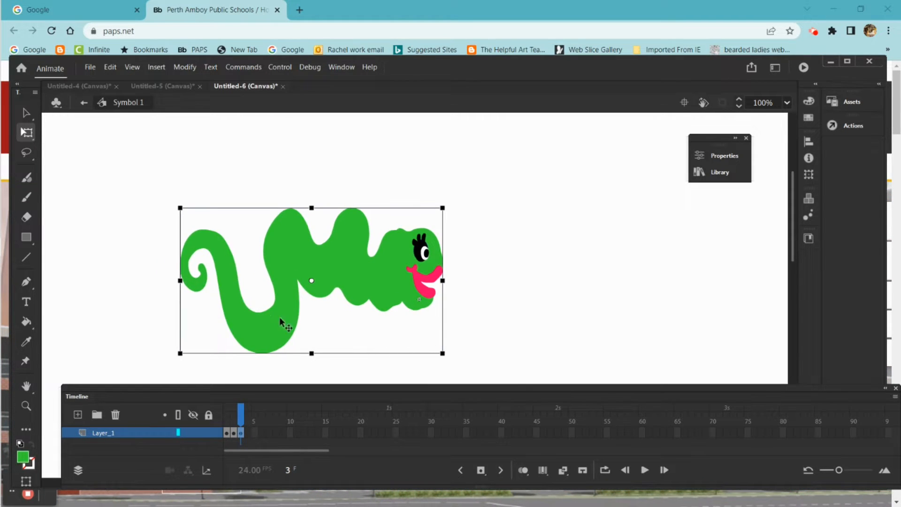
Copy frame 3 of Layer_1 and paste it into frame 4.
{"action": "right_click", "coordinate": [243, 432]}
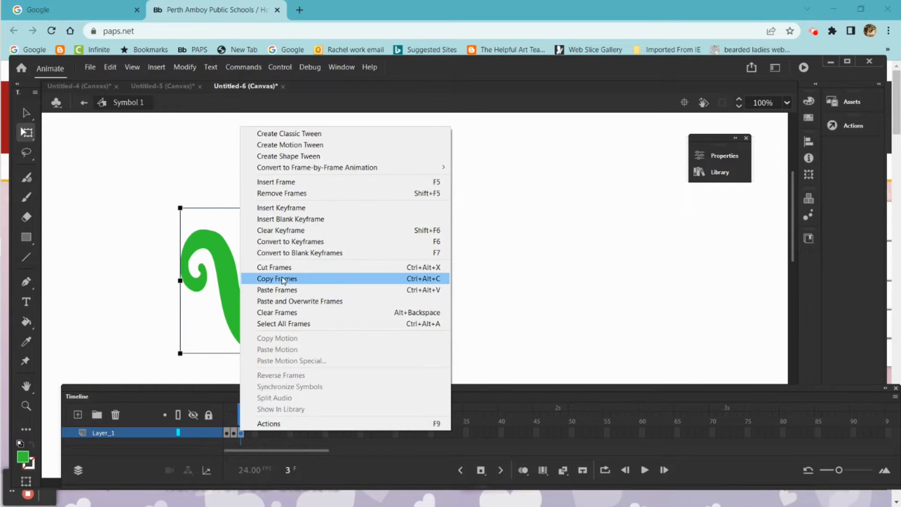
{"action": "left_click", "coordinate": [265, 278]}
{"action": "left_click", "coordinate": [249, 433]}
{"action": "right_click", "coordinate": [249, 435]}
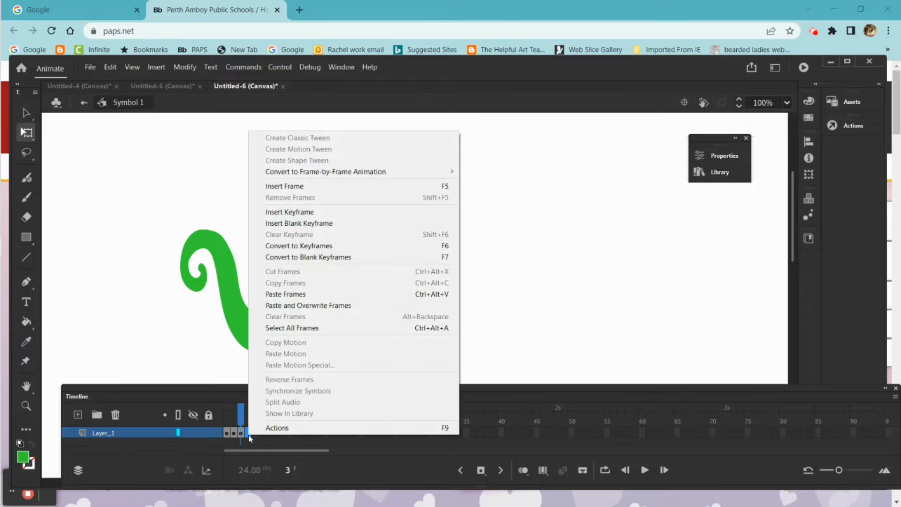
{"action": "left_click", "coordinate": [298, 294]}
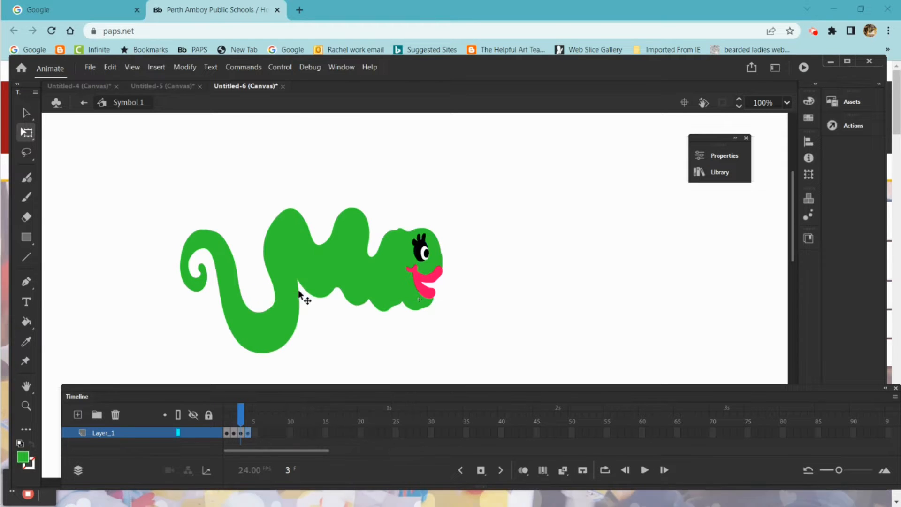
On frame 4, squash the snake to about four-fifths of its width and stretch its height by about one-fifth.
{"action": "left_click", "coordinate": [313, 261]}
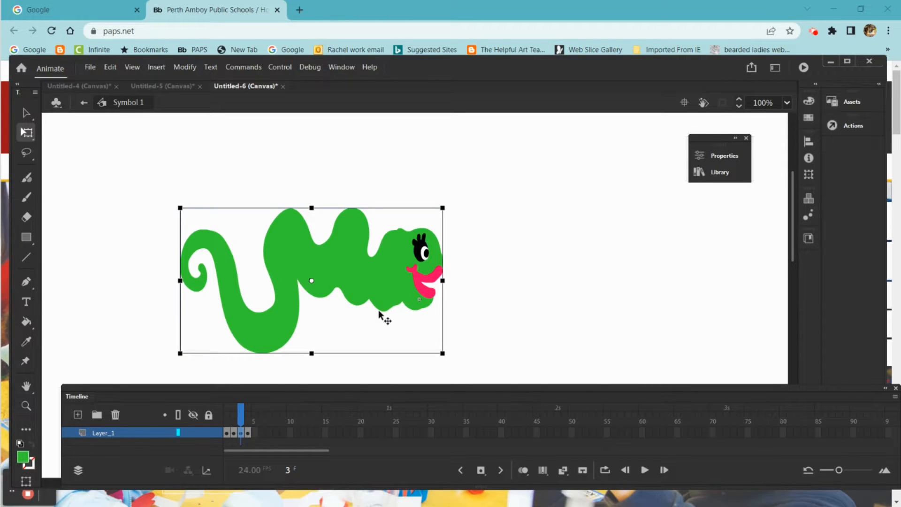
{"action": "left_click_drag", "start_coordinate": [241, 419], "coordinate": [251, 419]}
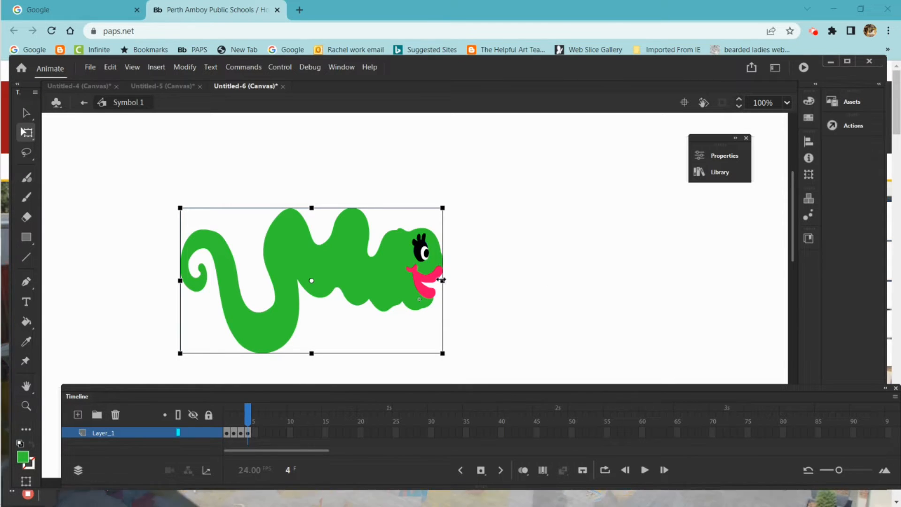
{"action": "left_click_drag", "start_coordinate": [442, 280], "coordinate": [415, 281]}
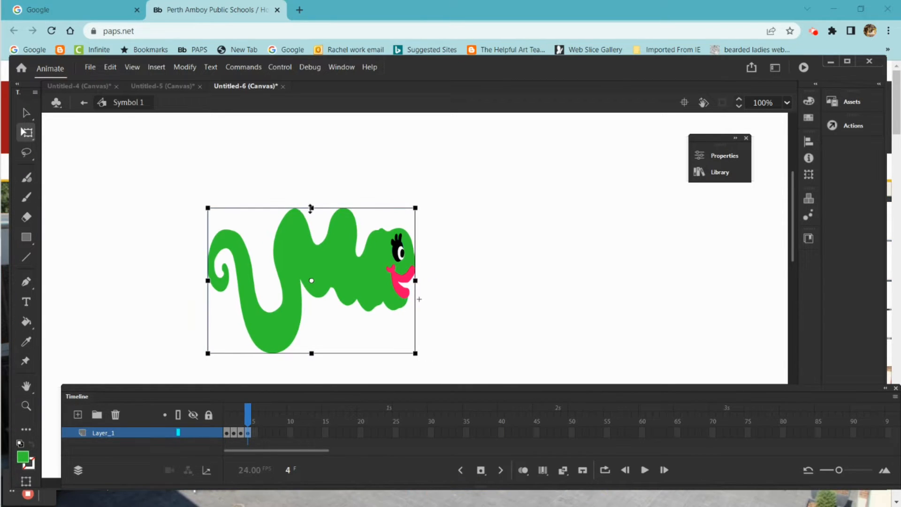
{"action": "left_click_drag", "start_coordinate": [311, 207], "coordinate": [312, 193]}
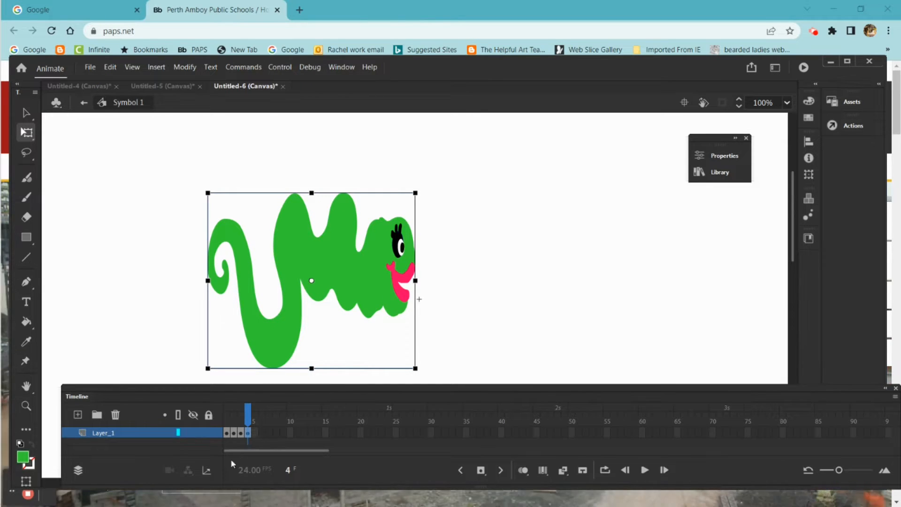
Copy frame 4 of Layer_1 and paste it into frame 5.
{"action": "right_click", "coordinate": [247, 432]}
{"action": "left_click", "coordinate": [285, 279]}
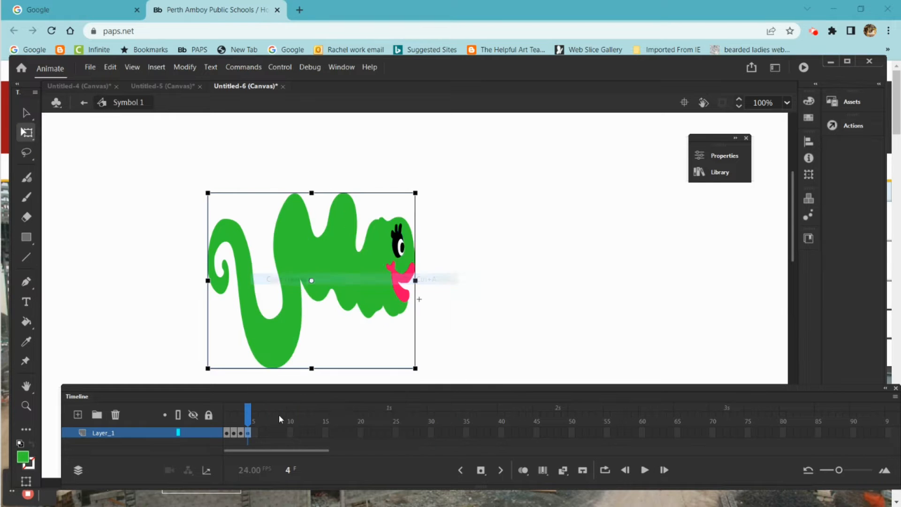
{"action": "right_click", "coordinate": [255, 433]}
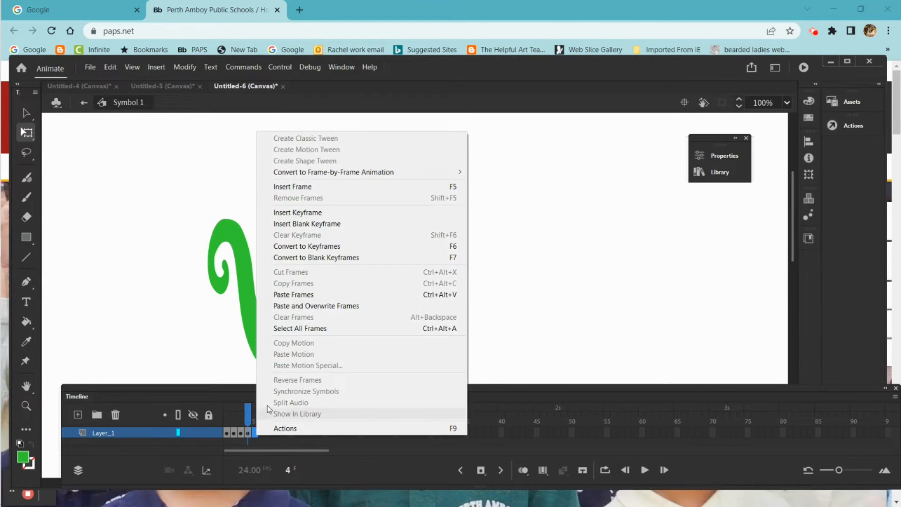
{"action": "left_click", "coordinate": [302, 292]}
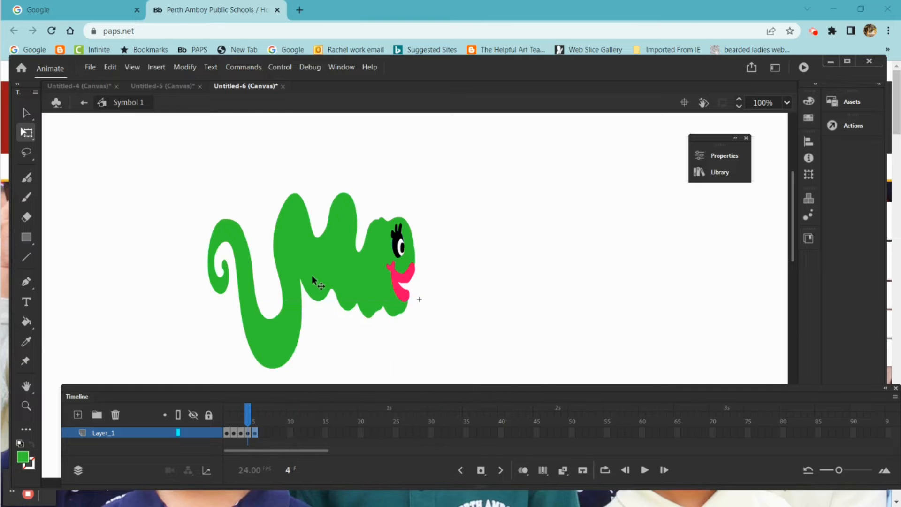
On frame 5, squash the snake horizontally to slightly under nine-tenths of its width, keeping its height.
{"action": "left_click", "coordinate": [311, 274]}
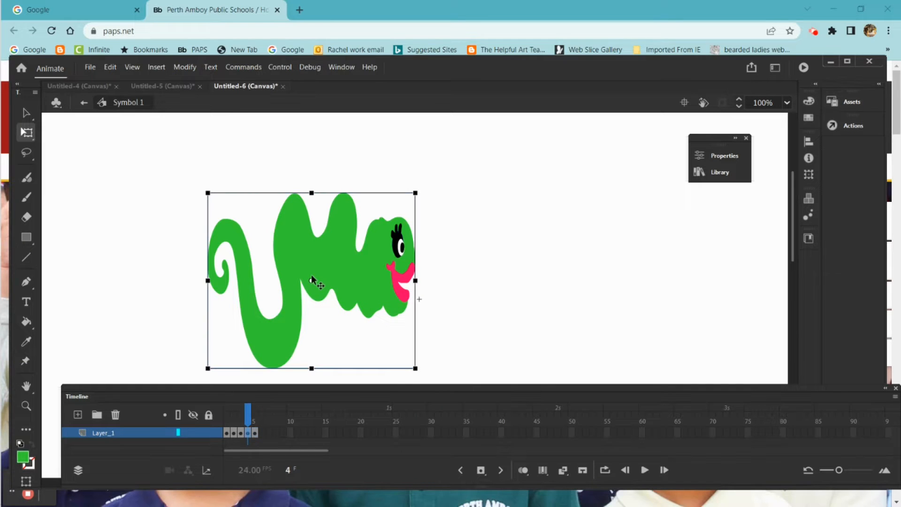
{"action": "left_click", "coordinate": [255, 415]}
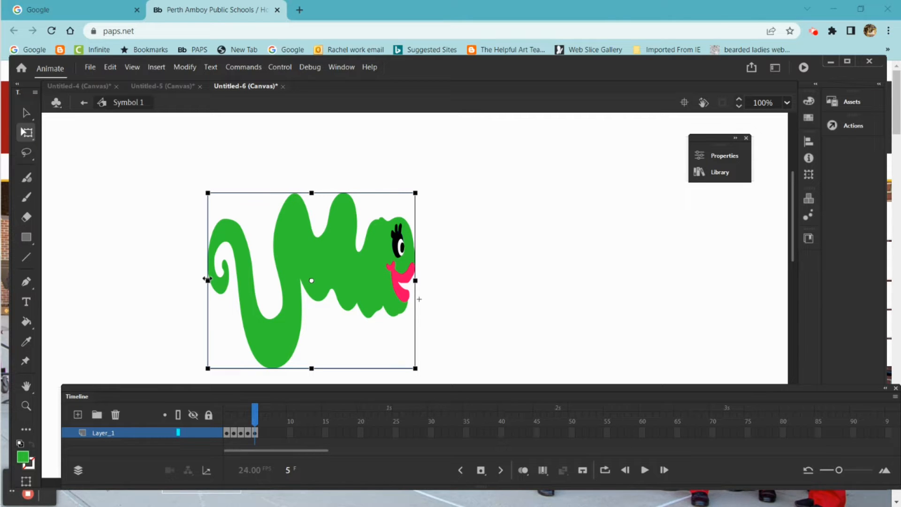
{"action": "left_click_drag", "start_coordinate": [206, 279], "coordinate": [221, 281]}
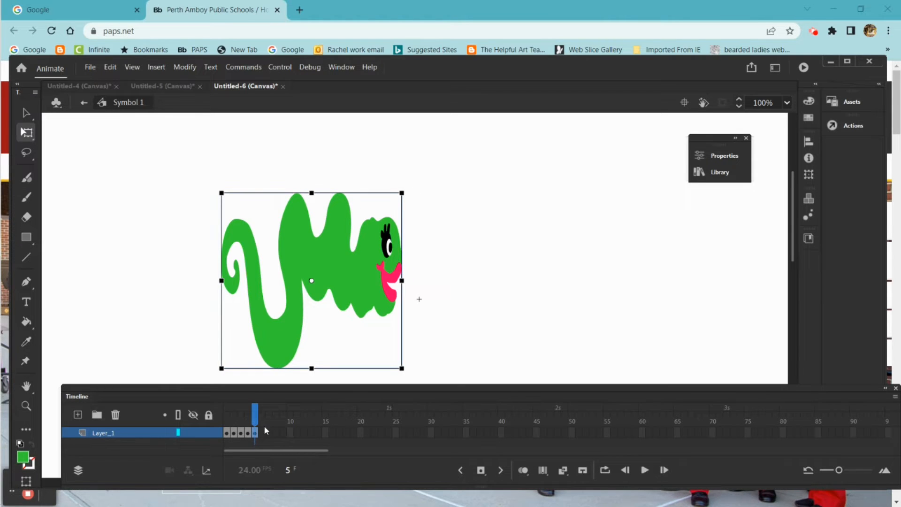
{"action": "right_click", "coordinate": [333, 271]}
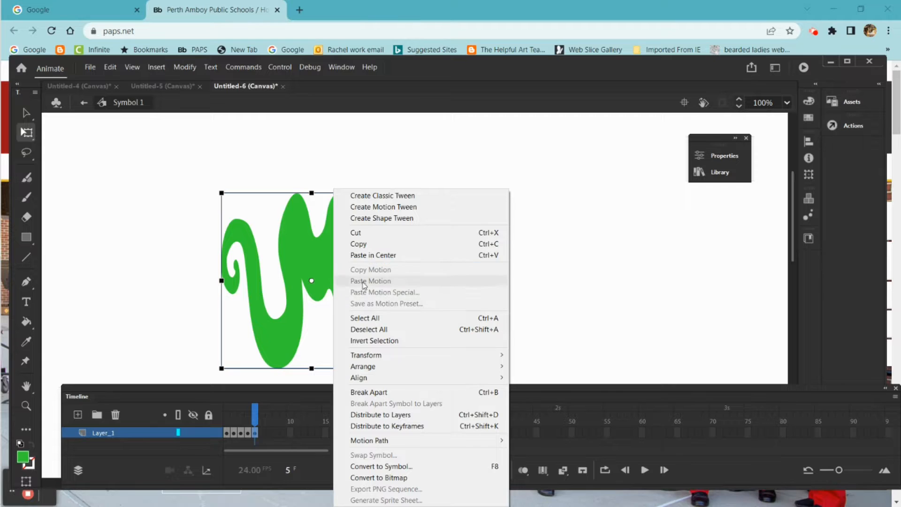
{"action": "left_click", "coordinate": [373, 233]}
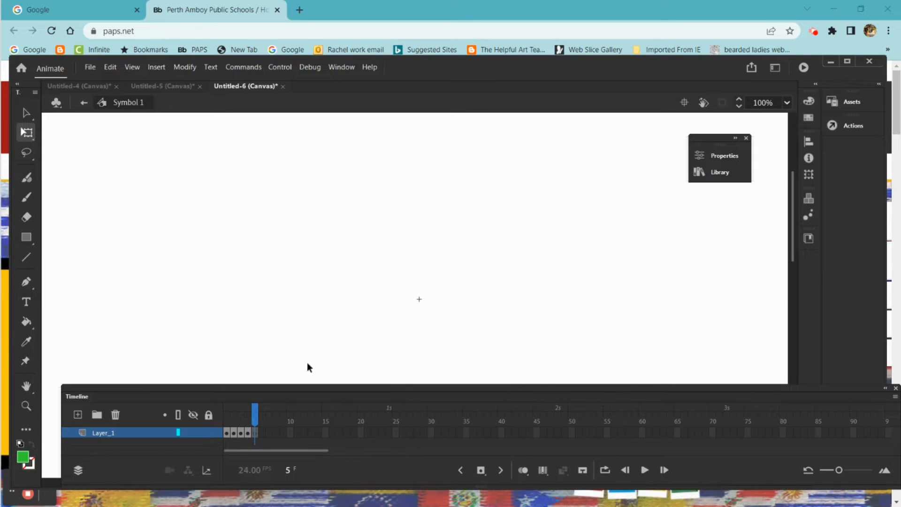
{"action": "key", "text": "ctrl+shift+v"}
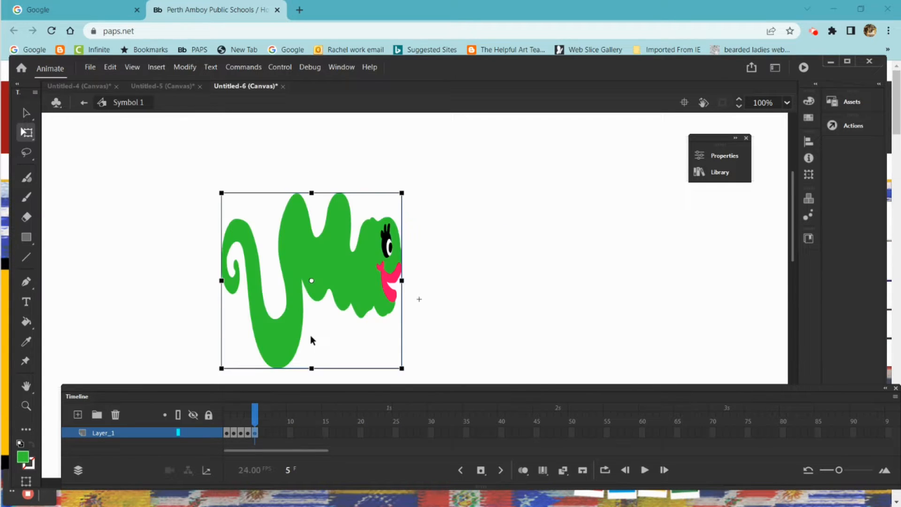
Paste the copied frame into frame 6 of Layer_1 and squash its snake to about four-fifths of its width, keeping the height.
{"action": "right_click", "coordinate": [331, 277]}
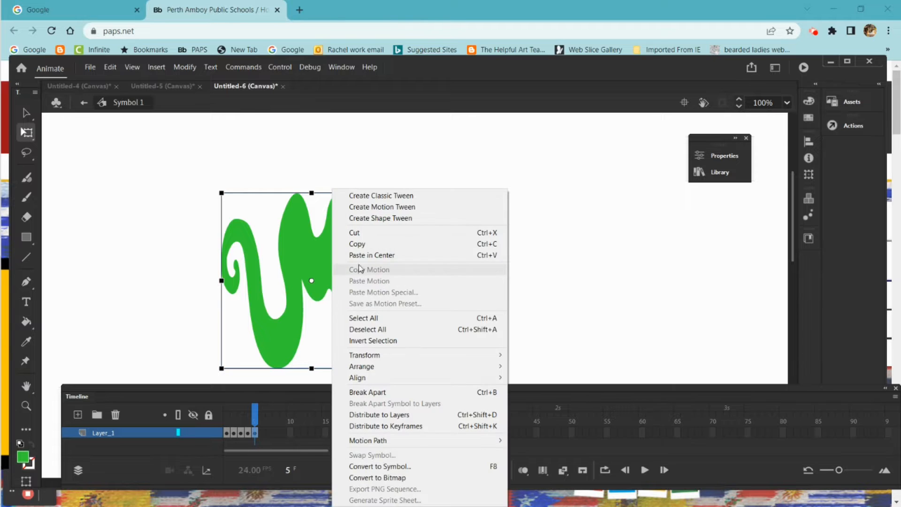
{"action": "left_click", "coordinate": [361, 243]}
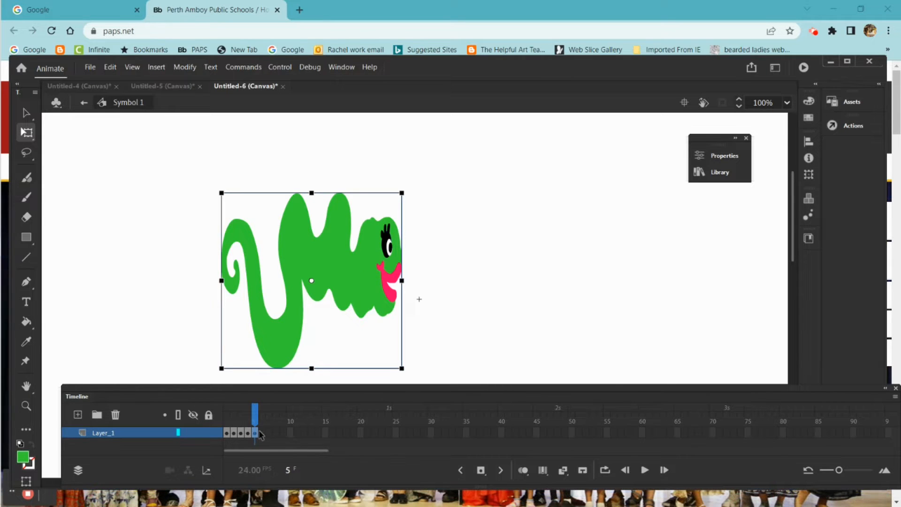
{"action": "left_click", "coordinate": [262, 435]}
{"action": "right_click", "coordinate": [262, 436]}
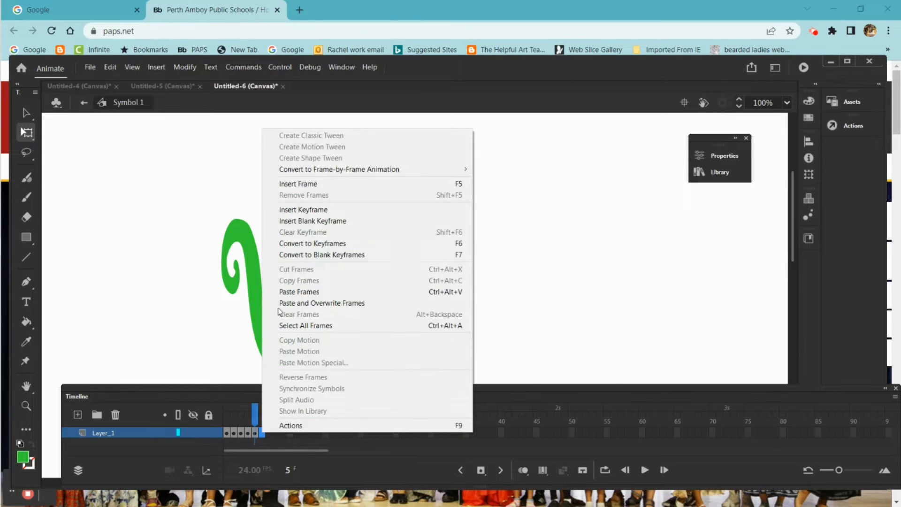
{"action": "left_click", "coordinate": [300, 291]}
{"action": "left_click_drag", "start_coordinate": [257, 418], "coordinate": [262, 418]}
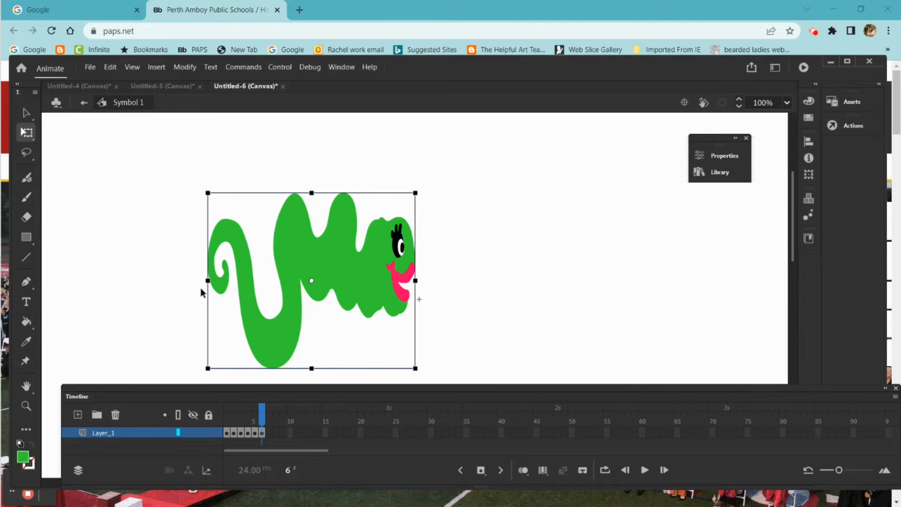
{"action": "left_click_drag", "start_coordinate": [214, 280], "coordinate": [234, 280]}
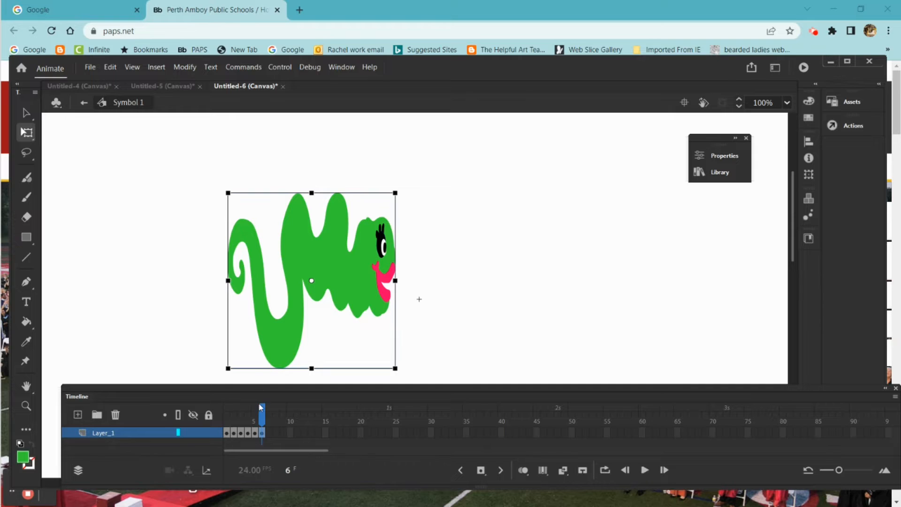
On frame 1, select all parts of the snake and combine them into a single drawing object.
{"action": "left_click_drag", "start_coordinate": [260, 418], "coordinate": [215, 416]}
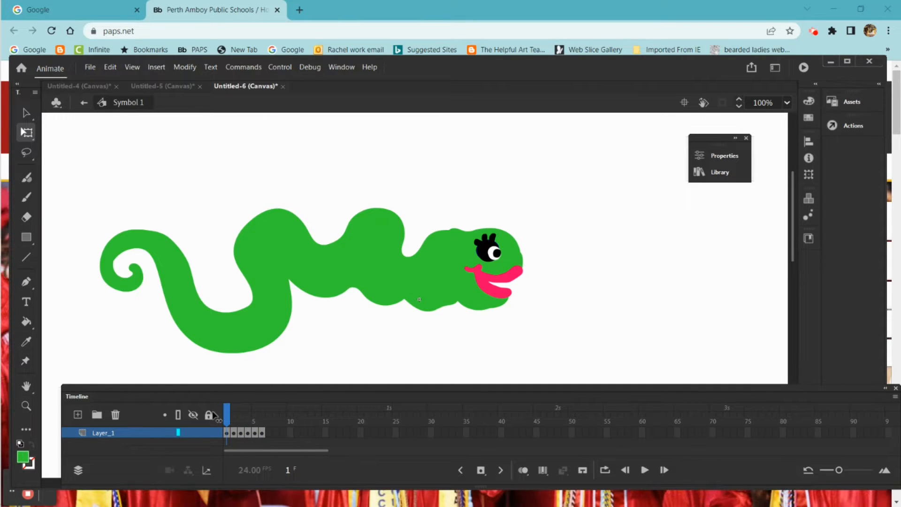
{"action": "left_click", "coordinate": [27, 112]}
{"action": "left_click_drag", "start_coordinate": [74, 134], "coordinate": [579, 379]}
{"action": "right_click", "coordinate": [388, 270]}
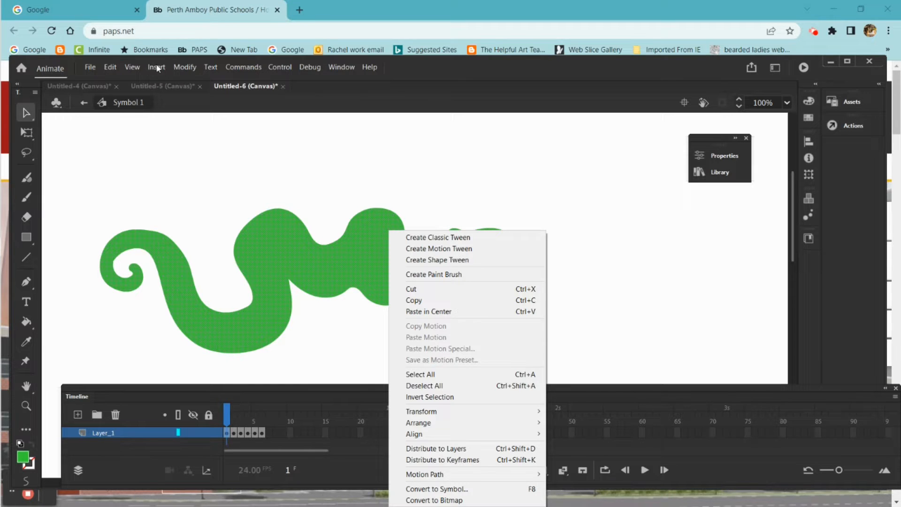
{"action": "left_click", "coordinate": [183, 68]}
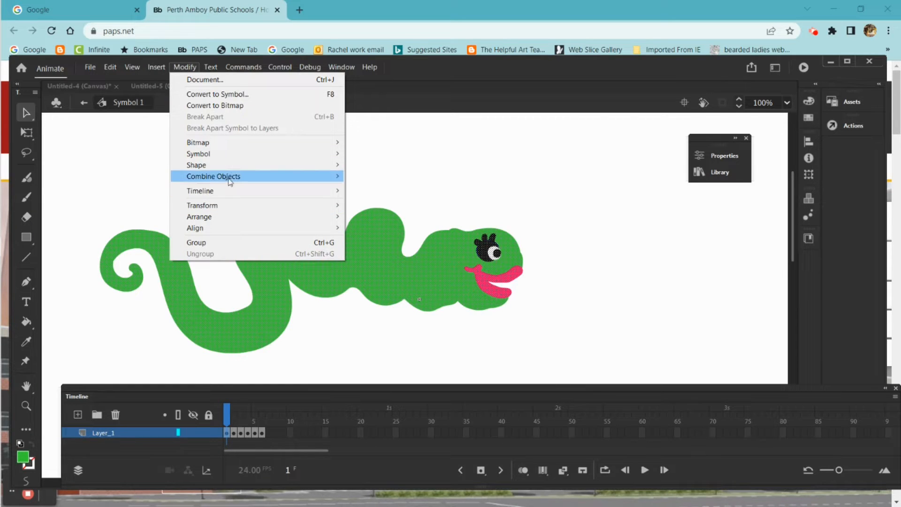
{"action": "mouse_move", "coordinate": [230, 182]}
{"action": "left_click", "coordinate": [413, 187]}
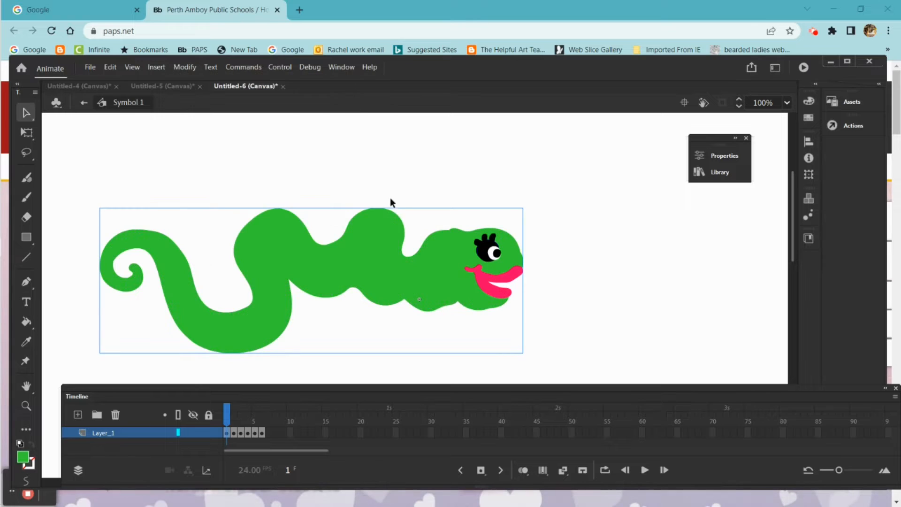
Step through frames 1 to 6 to check the snake's squashing motion.
{"action": "left_click", "coordinate": [228, 415]}
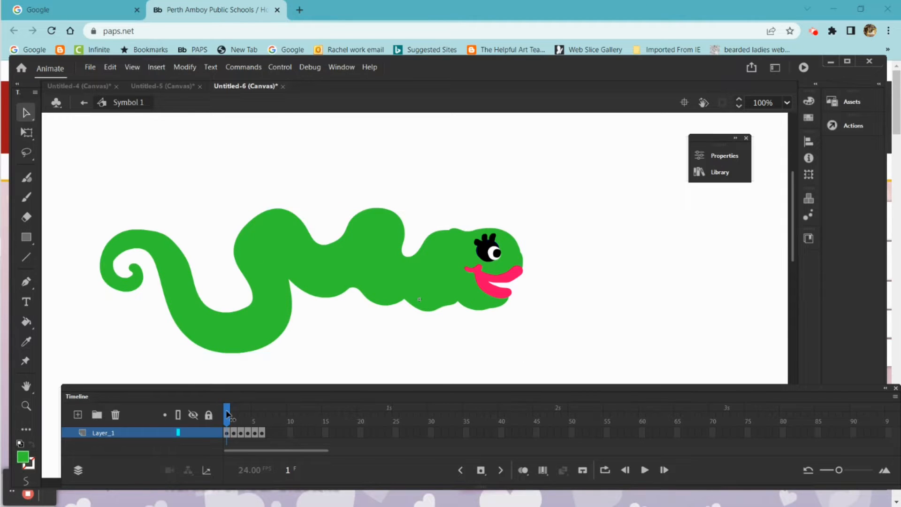
{"action": "left_click", "coordinate": [233, 415]}
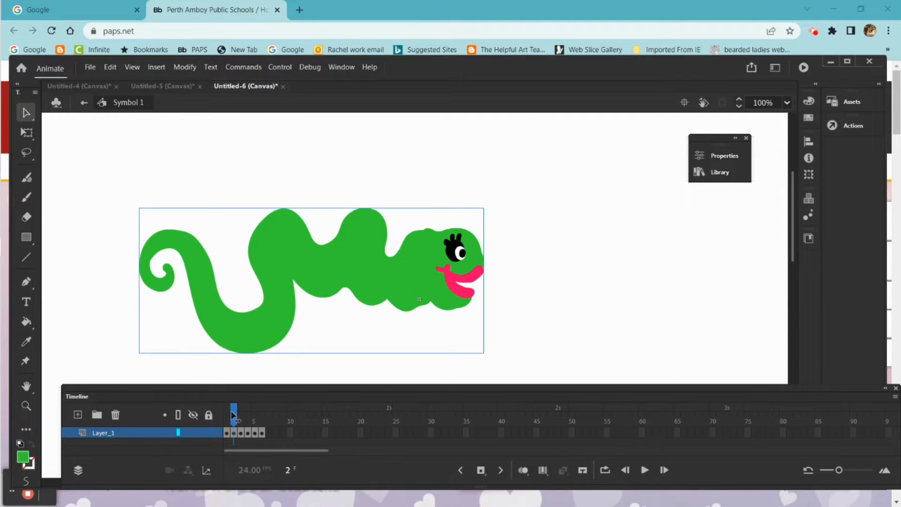
{"action": "left_click", "coordinate": [240, 415]}
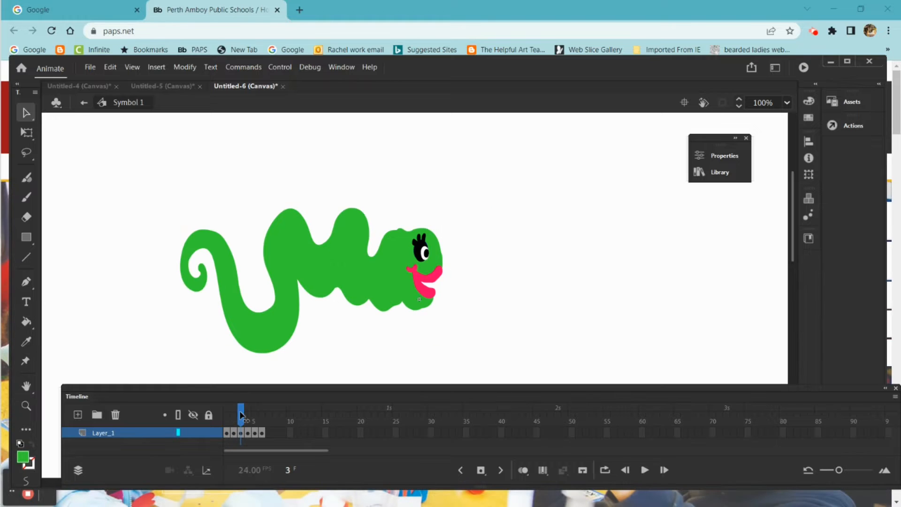
{"action": "left_click", "coordinate": [247, 415]}
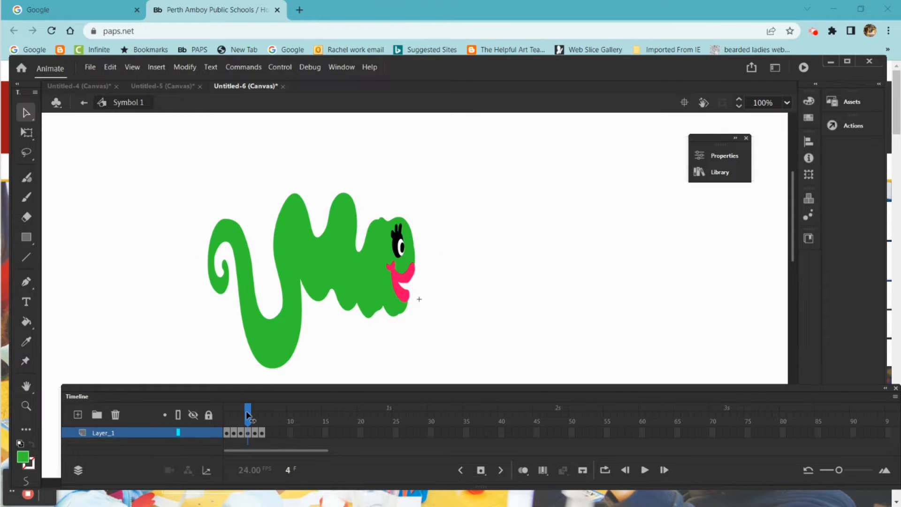
{"action": "left_click", "coordinate": [255, 415]}
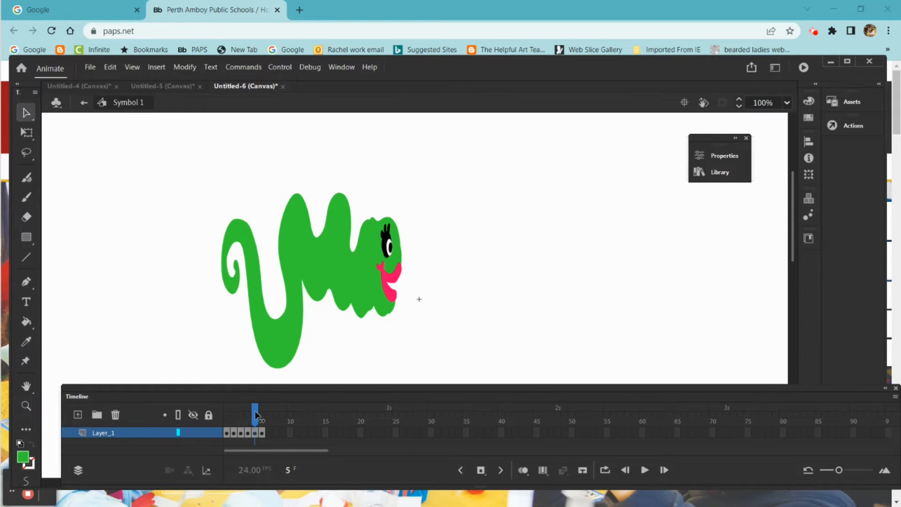
{"action": "key", "text": "."}
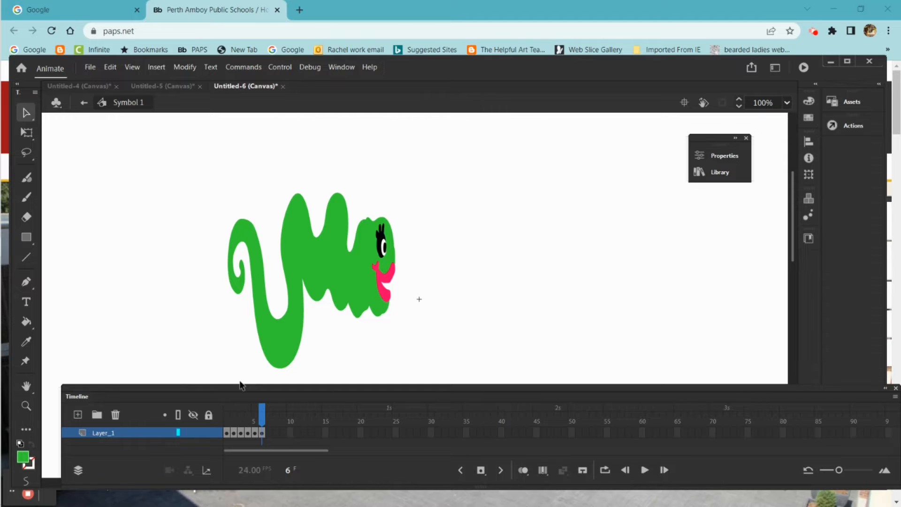
Copy all six frames of Layer_1 and paste them starting at frame 7.
{"action": "right_click", "coordinate": [270, 436]}
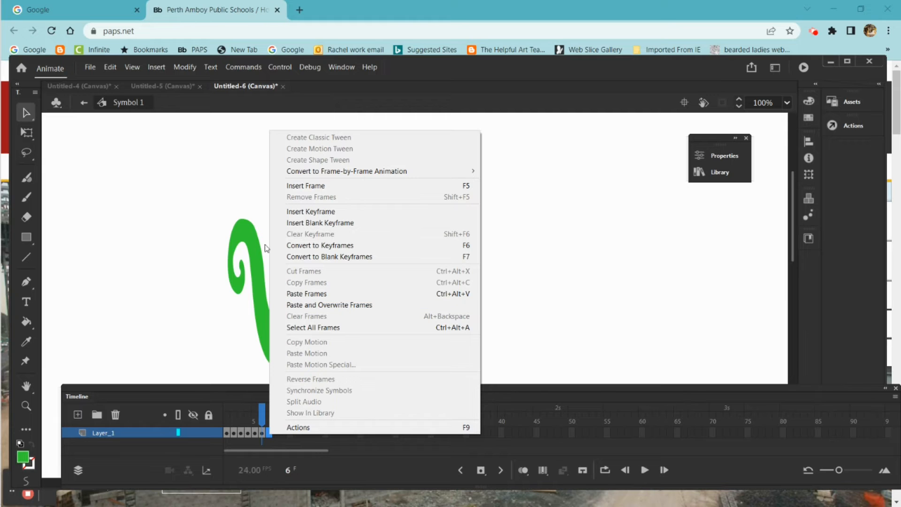
{"action": "left_click", "coordinate": [342, 326]}
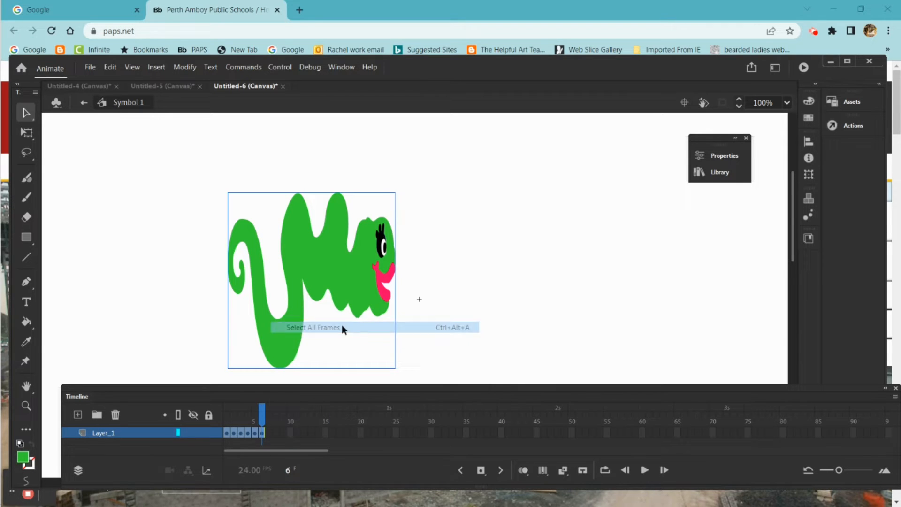
{"action": "right_click", "coordinate": [258, 432]}
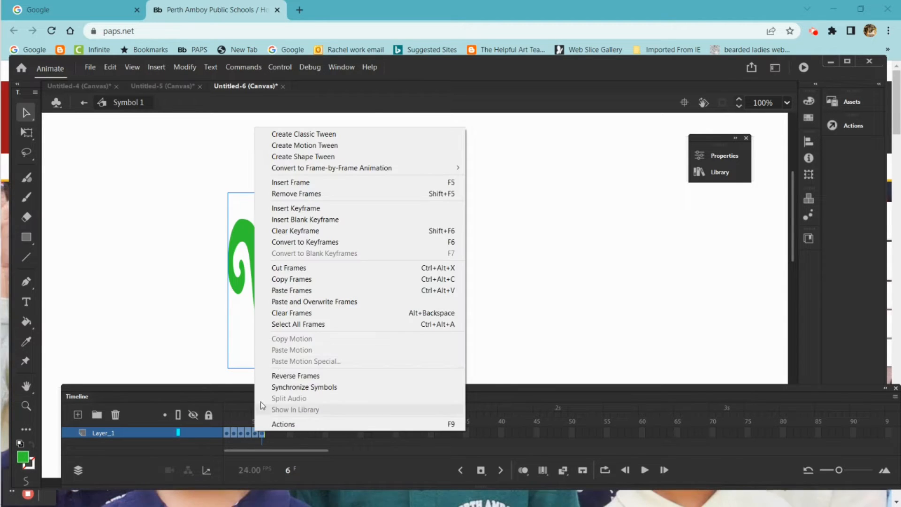
{"action": "left_click", "coordinate": [290, 281]}
{"action": "left_click", "coordinate": [269, 433]}
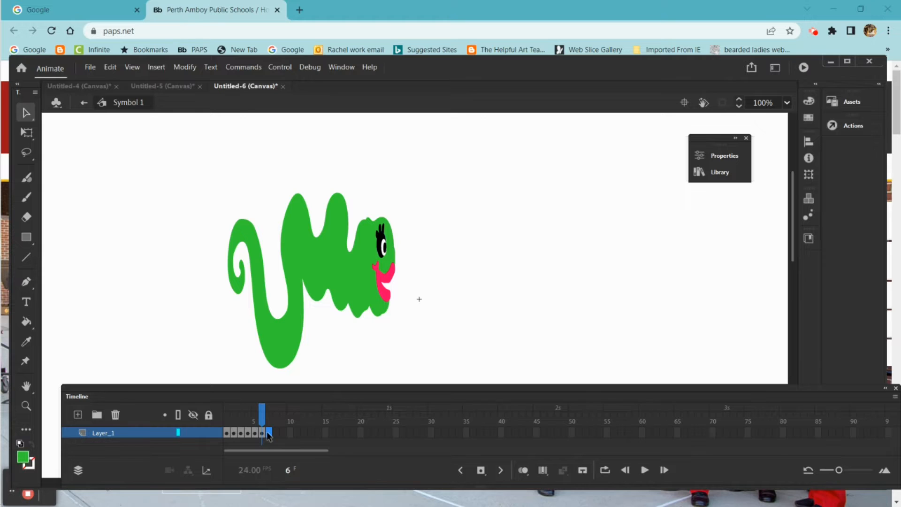
{"action": "right_click", "coordinate": [269, 434]}
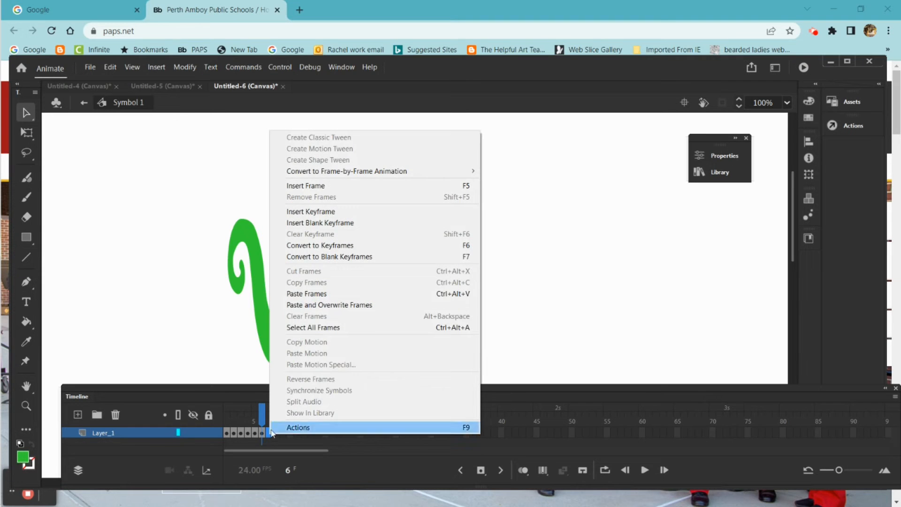
{"action": "left_click", "coordinate": [312, 294]}
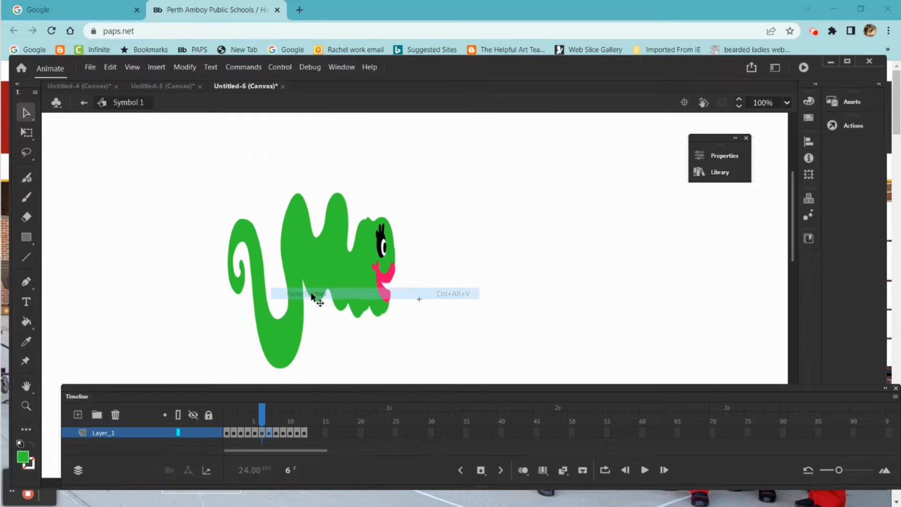
Reverse the order of frames 7 to 12 in Layer_1 and scrub through the animation to check it.
{"action": "left_click", "coordinate": [304, 433]}
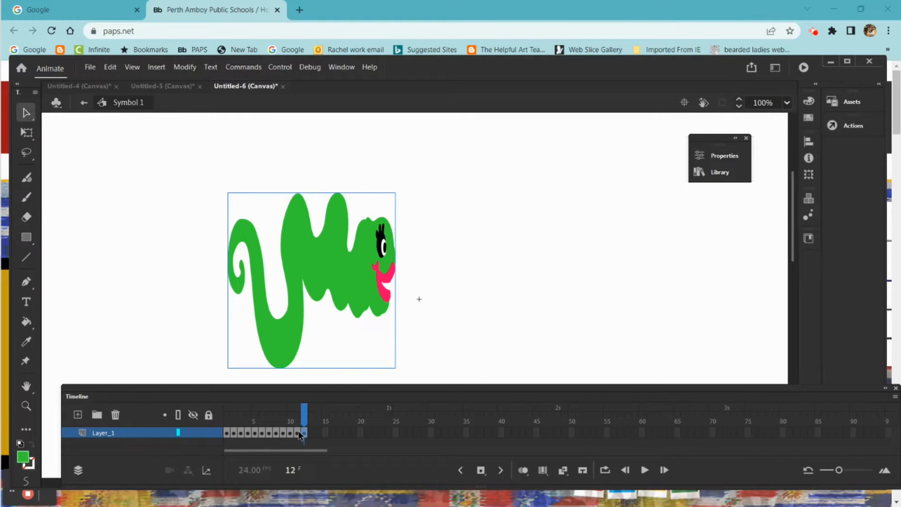
{"action": "mouse_move", "coordinate": [303, 430]}
{"action": "left_mouse_down"}
{"action": "mouse_move", "coordinate": [290, 439]}
{"action": "mouse_move", "coordinate": [289, 430]}
{"action": "left_mouse_up"}
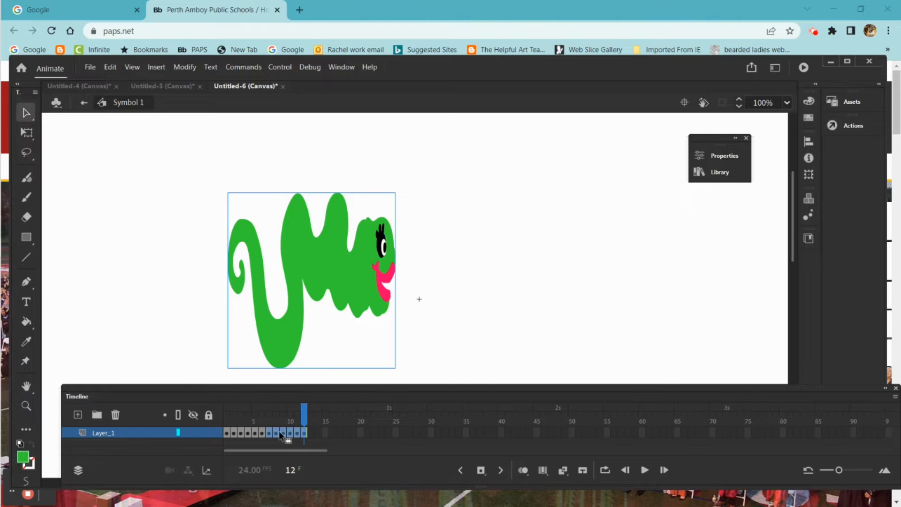
{"action": "right_click", "coordinate": [279, 431]}
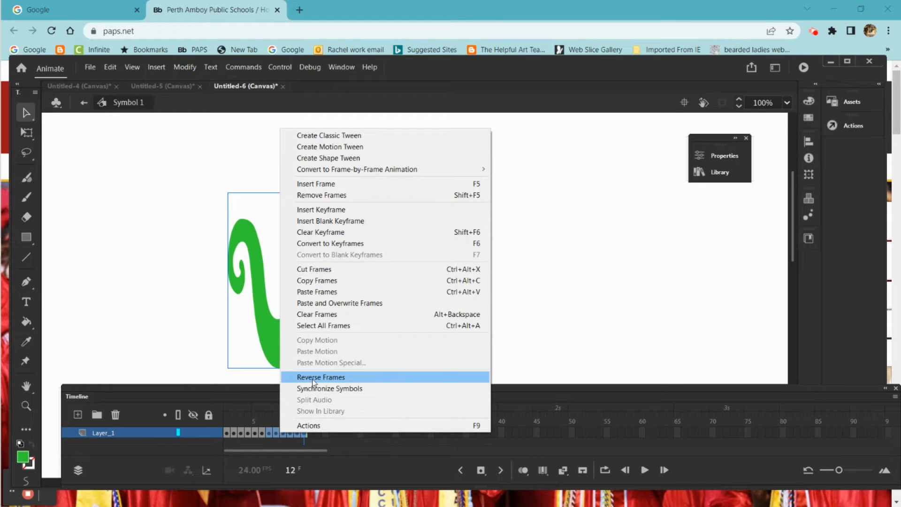
{"action": "left_click", "coordinate": [314, 378]}
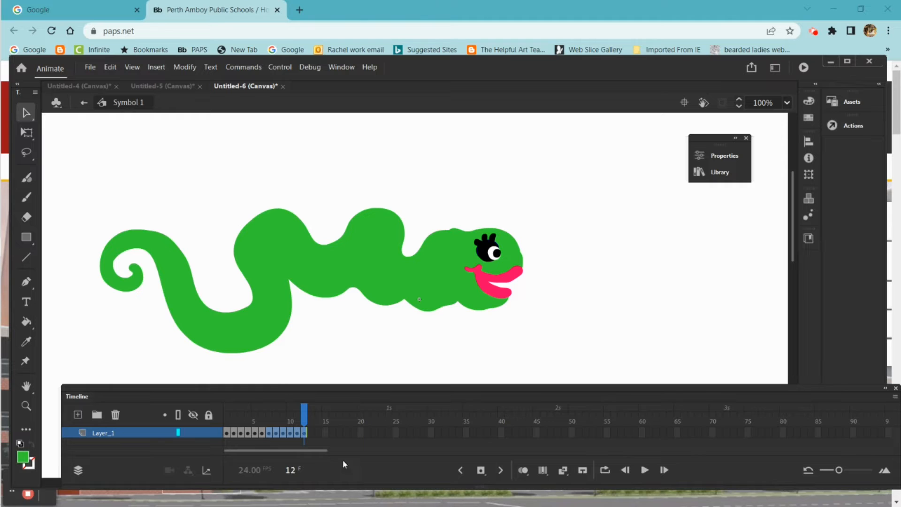
{"action": "left_click_drag", "start_coordinate": [304, 419], "coordinate": [315, 454]}
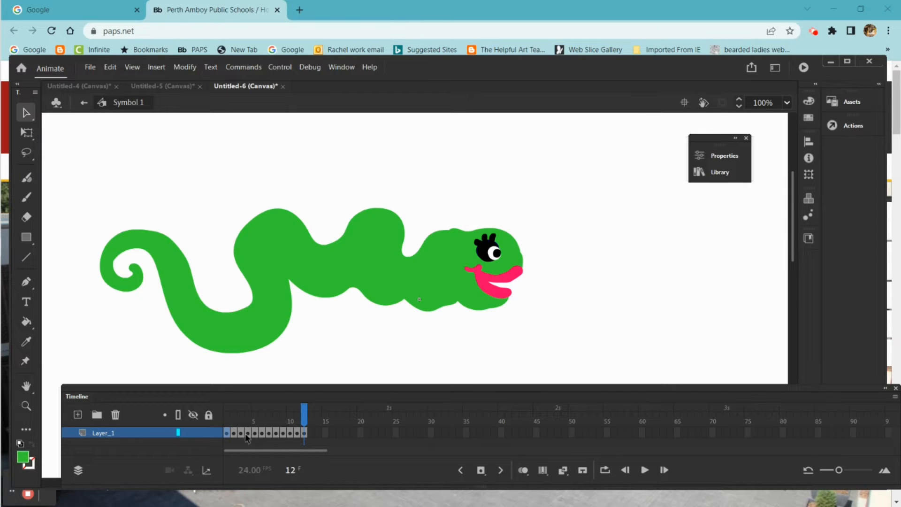
Copy the whole snake sequence from frame 1 through the empty frame 13 and paste it starting at frame 13.
{"action": "left_click_drag", "start_coordinate": [244, 436], "coordinate": [312, 433]}
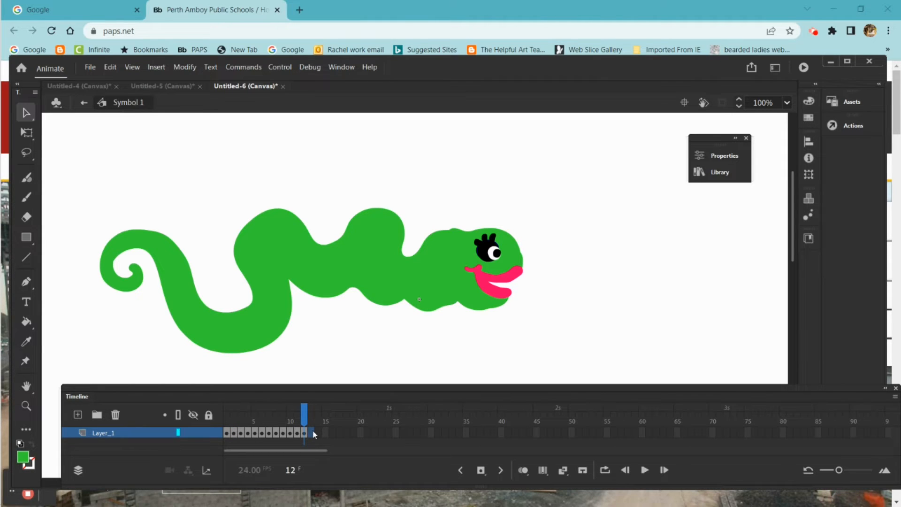
{"action": "left_click_drag", "start_coordinate": [304, 434], "coordinate": [207, 436]}
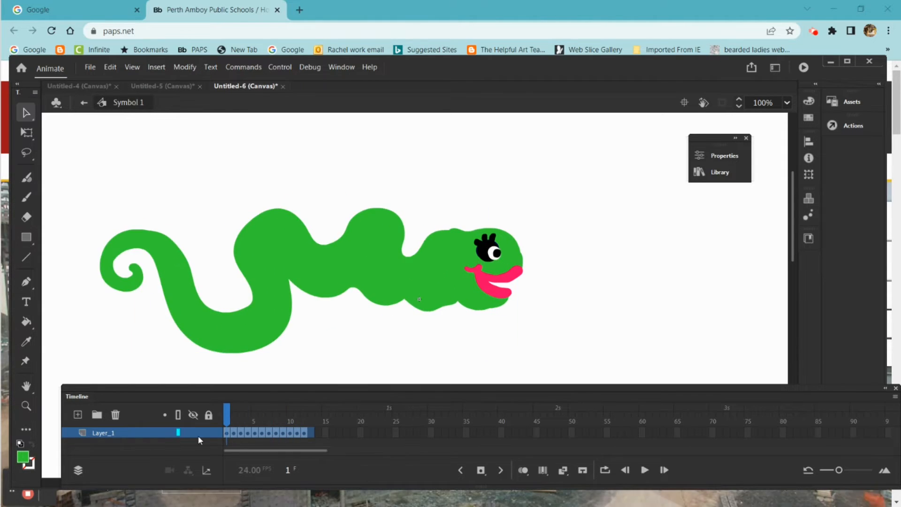
{"action": "left_click", "coordinate": [226, 434]}
{"action": "right_click", "coordinate": [252, 432]}
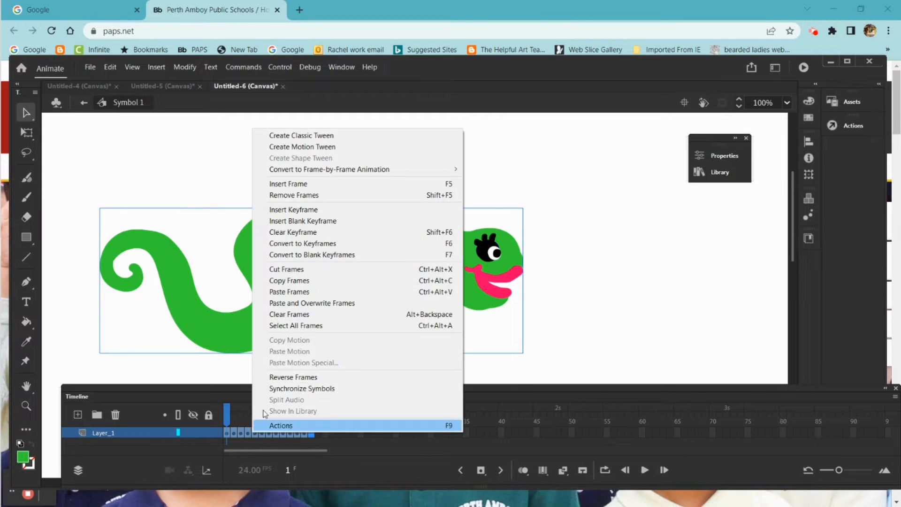
{"action": "left_click", "coordinate": [298, 280]}
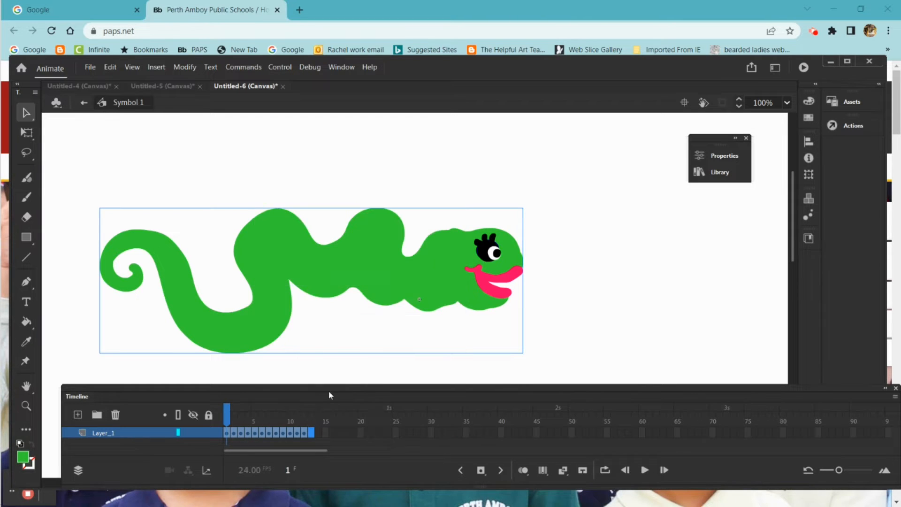
{"action": "left_click", "coordinate": [310, 432]}
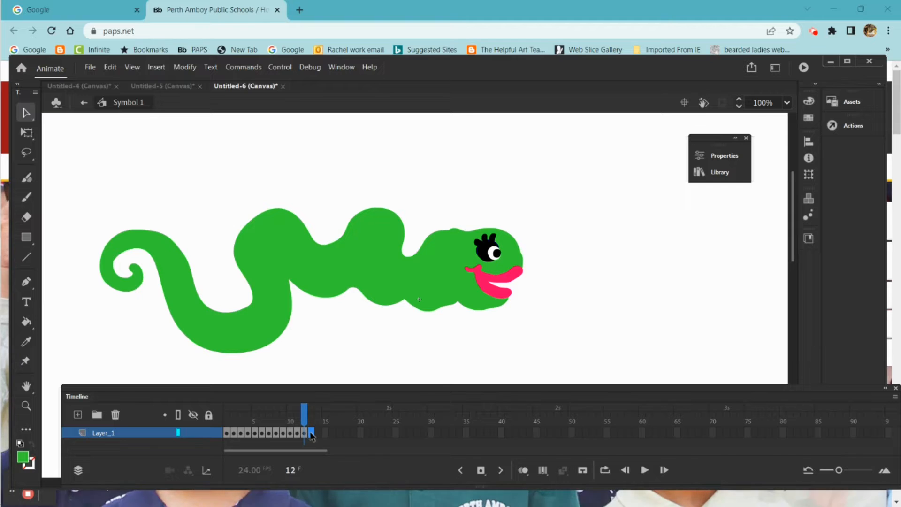
{"action": "right_click", "coordinate": [310, 433]}
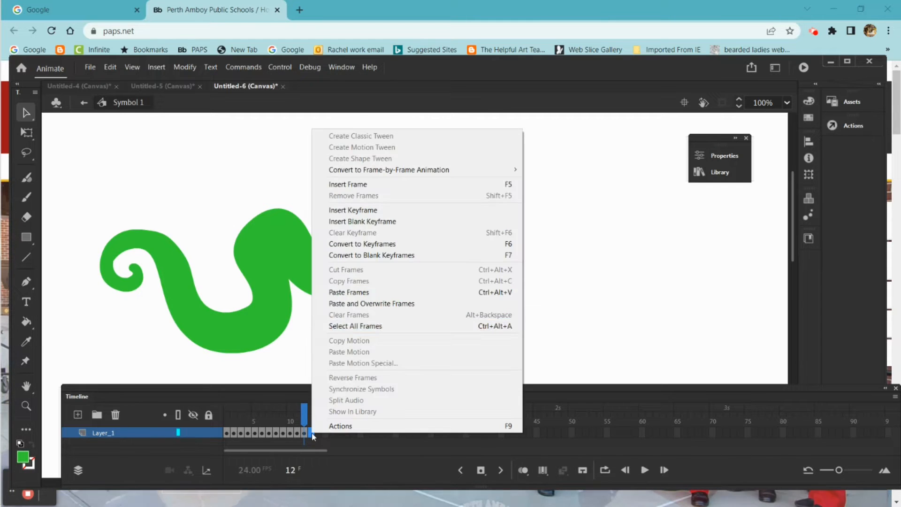
{"action": "left_click", "coordinate": [340, 292]}
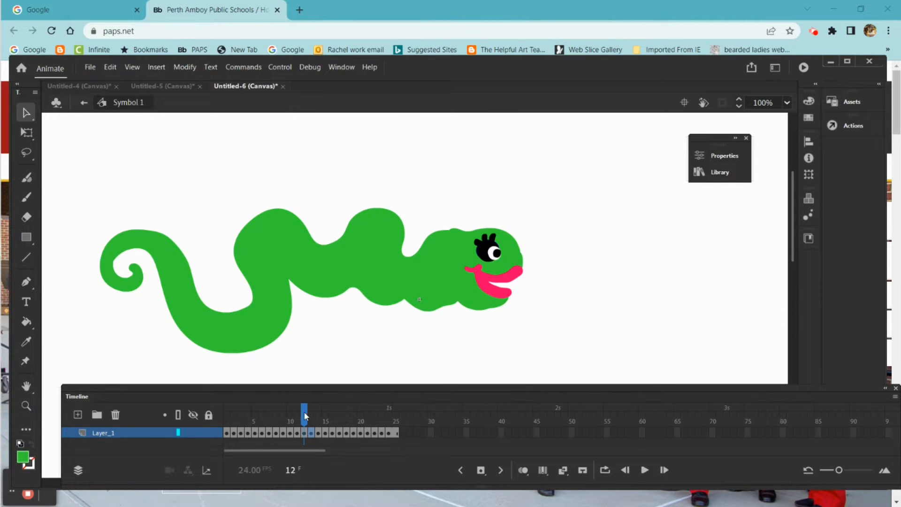
Copy all 25 frames of Layer_1 in the snake symbol and paste them starting at frame 26.
{"action": "left_click_drag", "start_coordinate": [304, 416], "coordinate": [422, 456]}
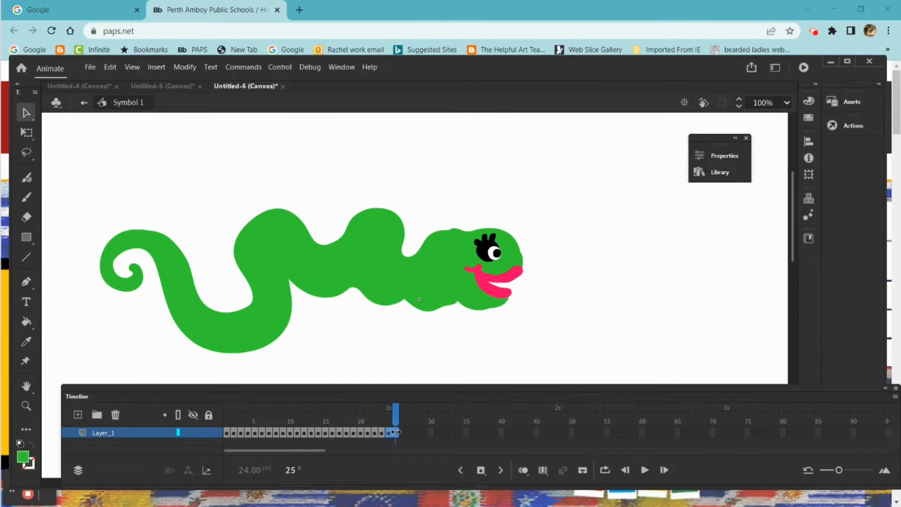
{"action": "left_click", "coordinate": [393, 432]}
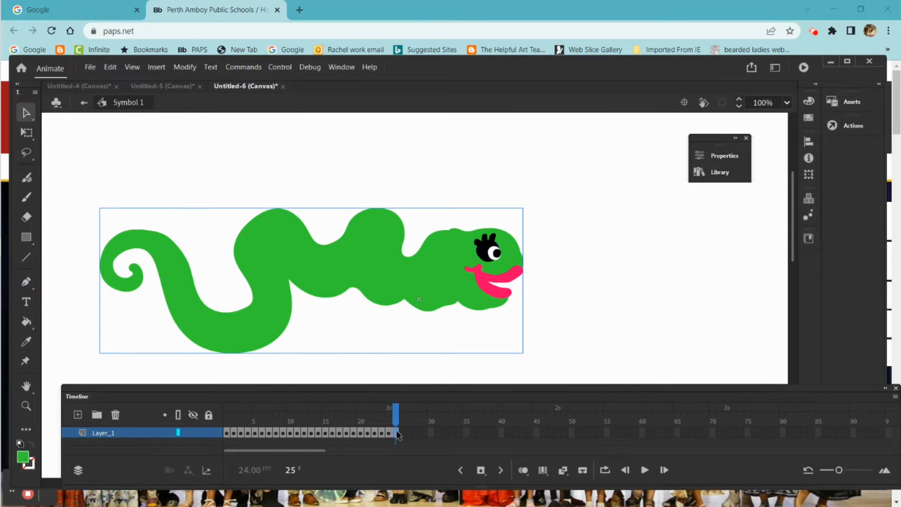
{"action": "left_click_drag", "start_coordinate": [396, 410], "coordinate": [225, 422]}
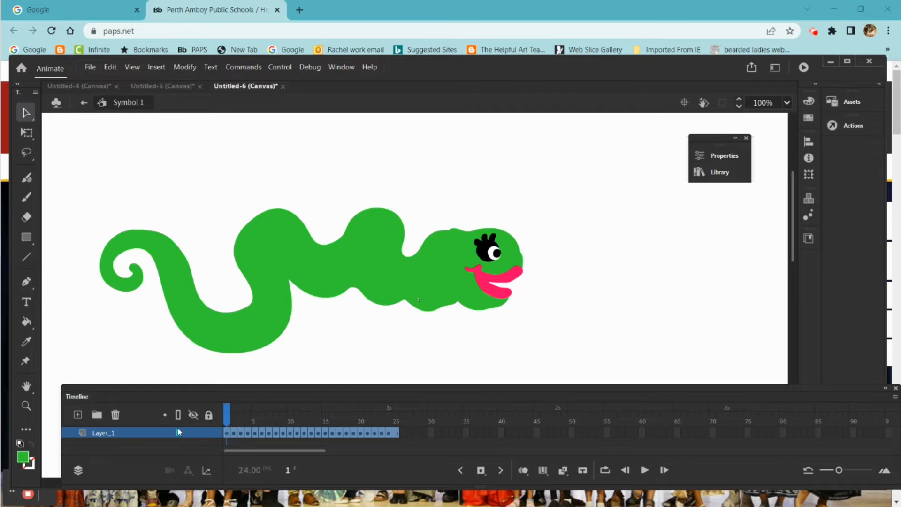
{"action": "right_click", "coordinate": [305, 430]}
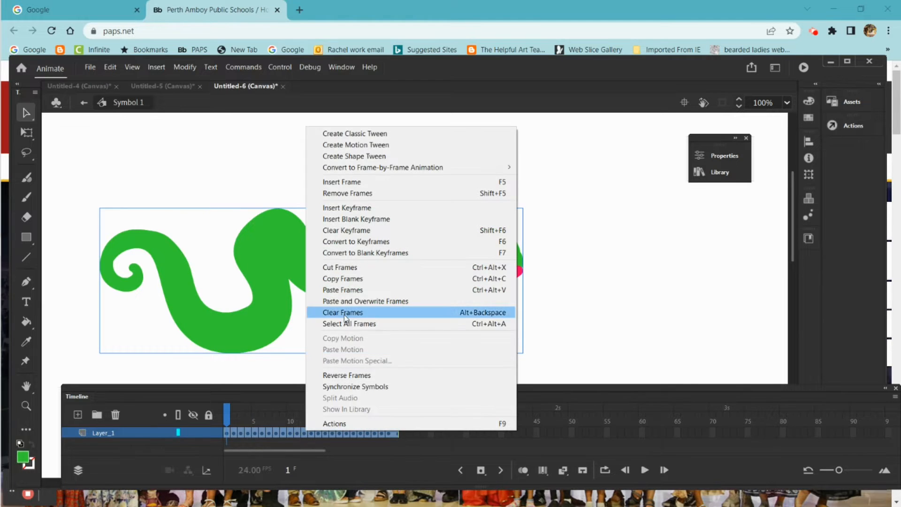
{"action": "left_click", "coordinate": [350, 277]}
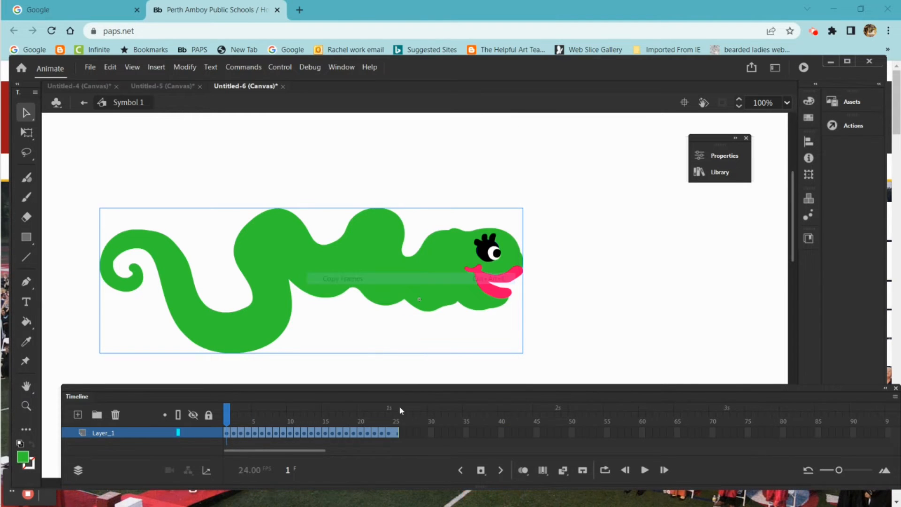
{"action": "left_click", "coordinate": [404, 434]}
{"action": "right_click", "coordinate": [404, 437]}
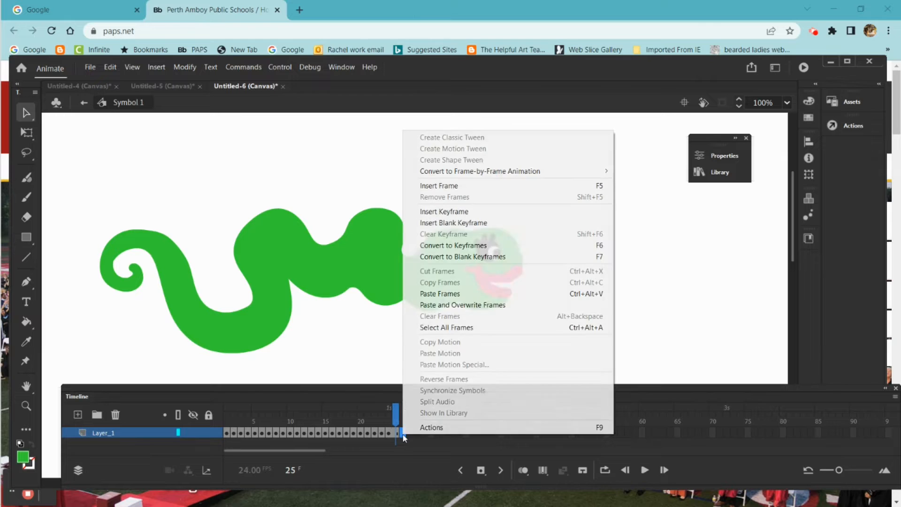
{"action": "left_click", "coordinate": [428, 294]}
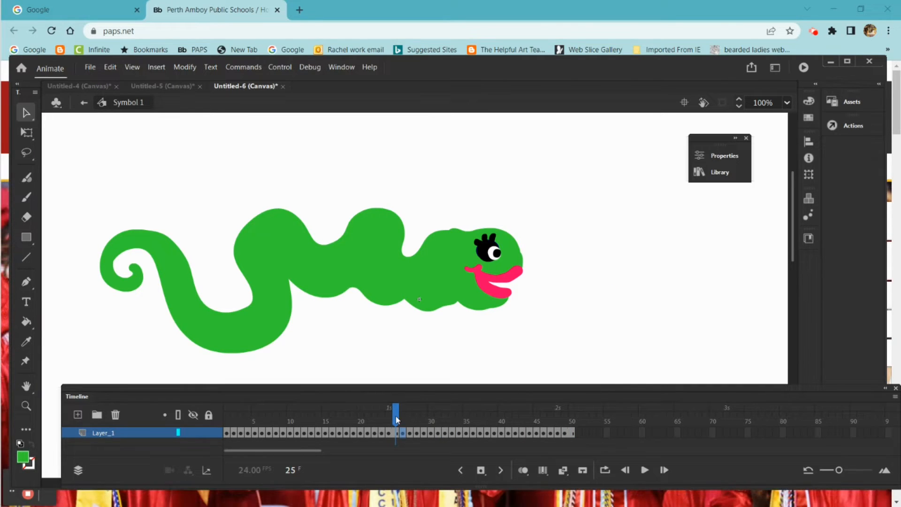
Turn on looping over the snake symbol's entire frame sequence and play it from frame 1 to check the motion.
{"action": "left_click_drag", "start_coordinate": [397, 419], "coordinate": [227, 415]}
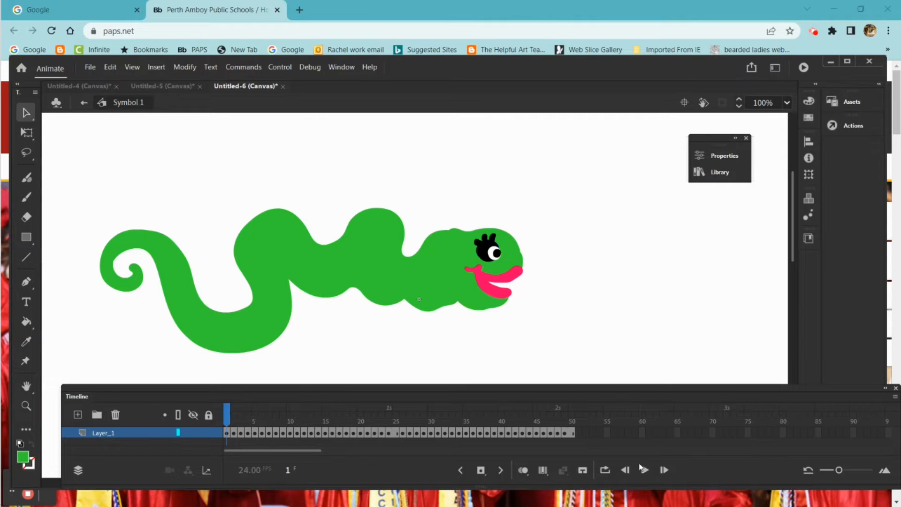
{"action": "left_click", "coordinate": [605, 471]}
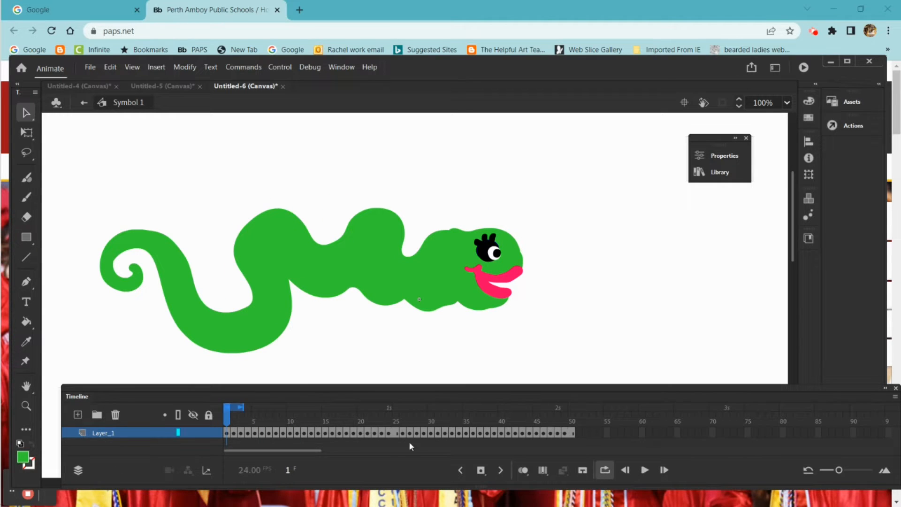
{"action": "left_click_drag", "start_coordinate": [242, 407], "coordinate": [566, 401]}
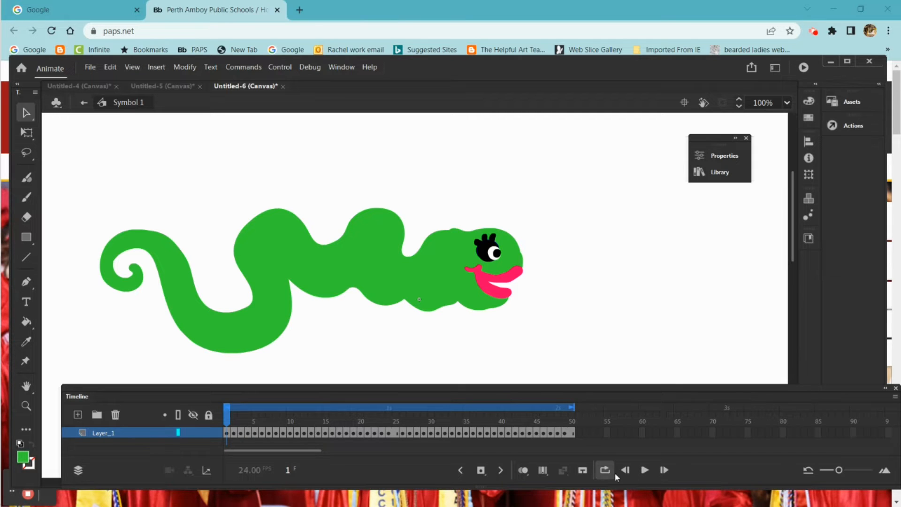
{"action": "left_click", "coordinate": [644, 471]}
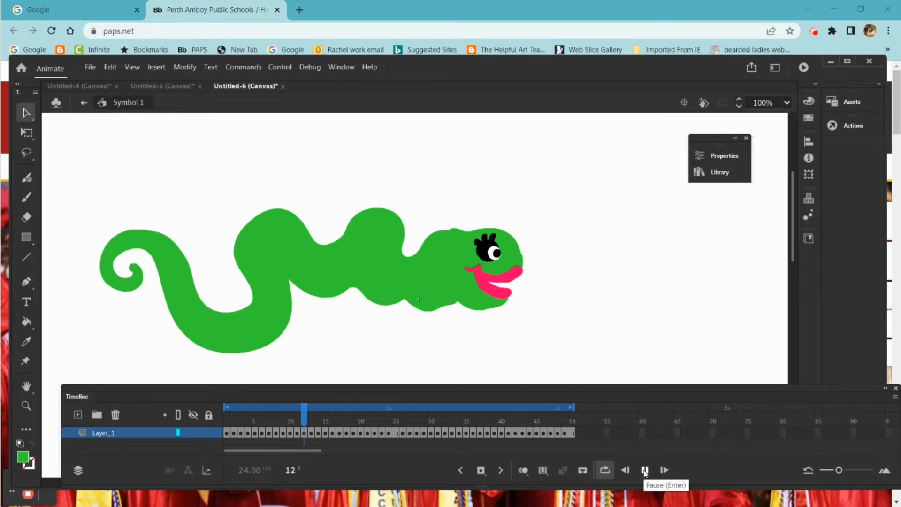
{"action": "left_click", "coordinate": [646, 470]}
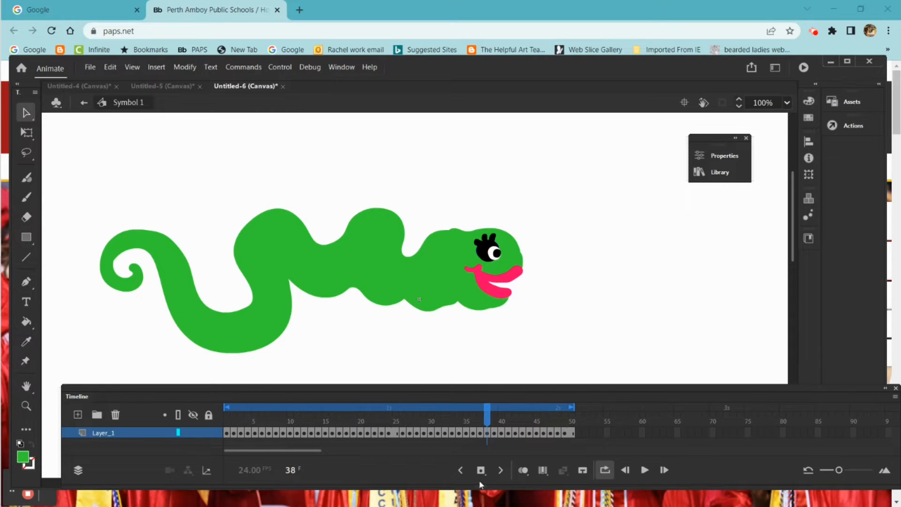
Return to Scene 1 and draw a purple filled rectangle on the lower middle of the stage.
{"action": "left_click", "coordinate": [222, 352]}
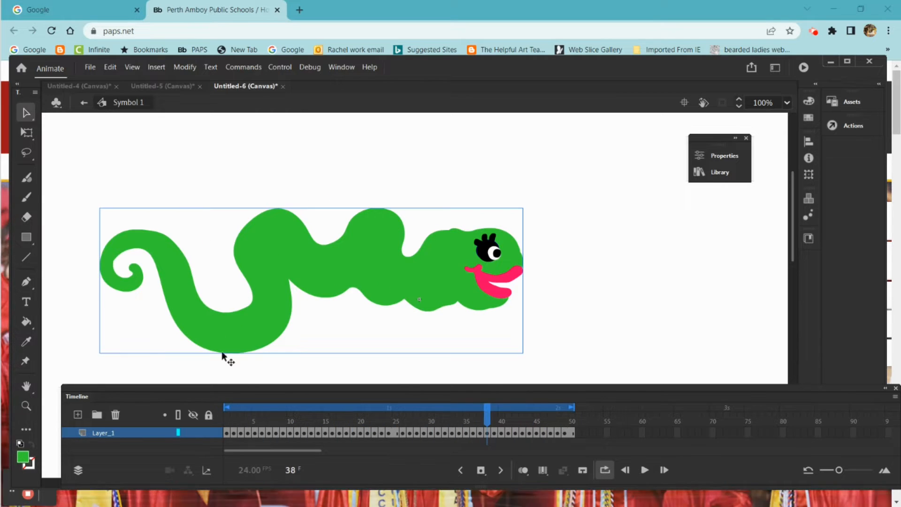
{"action": "left_click", "coordinate": [85, 103]}
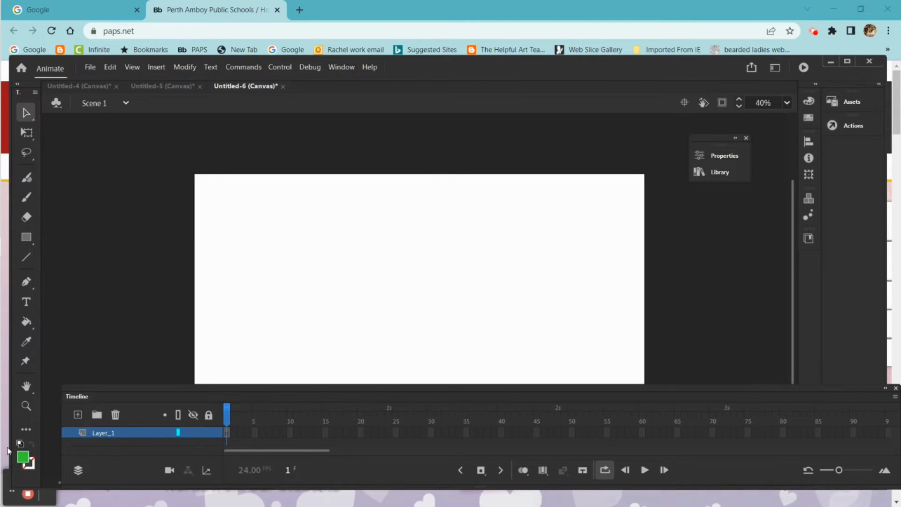
{"action": "left_click", "coordinate": [23, 457]}
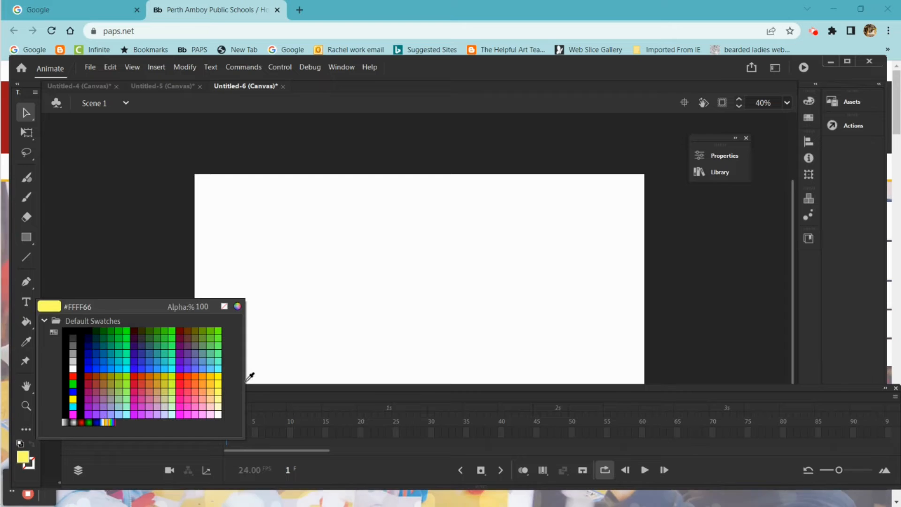
{"action": "left_click", "coordinate": [183, 360]}
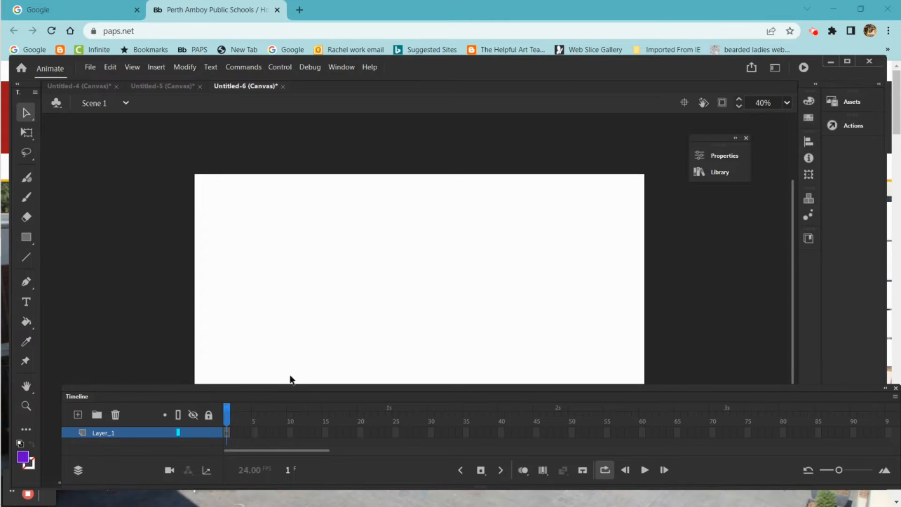
{"action": "left_click", "coordinate": [27, 238]}
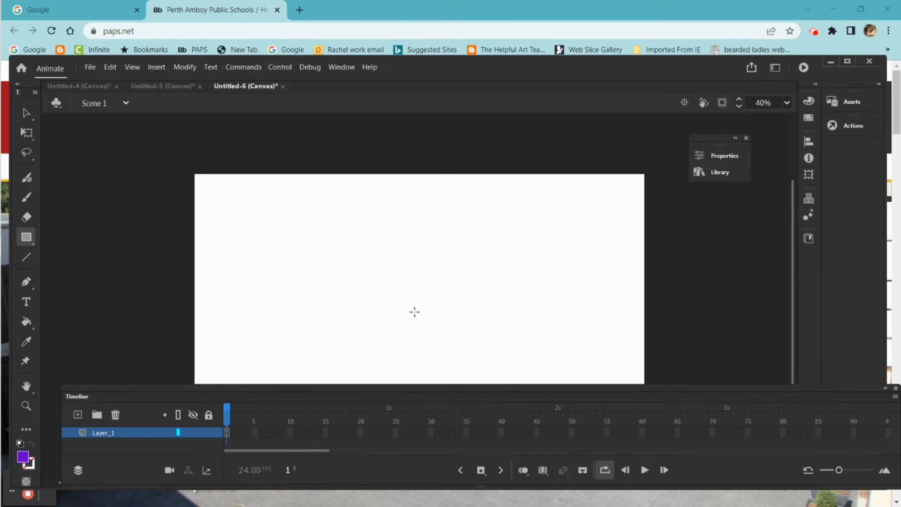
{"action": "mouse_move", "coordinate": [338, 262]}
{"action": "left_mouse_down"}
{"action": "mouse_move", "coordinate": [491, 302]}
{"action": "mouse_move", "coordinate": [563, 388]}
{"action": "left_mouse_up"}
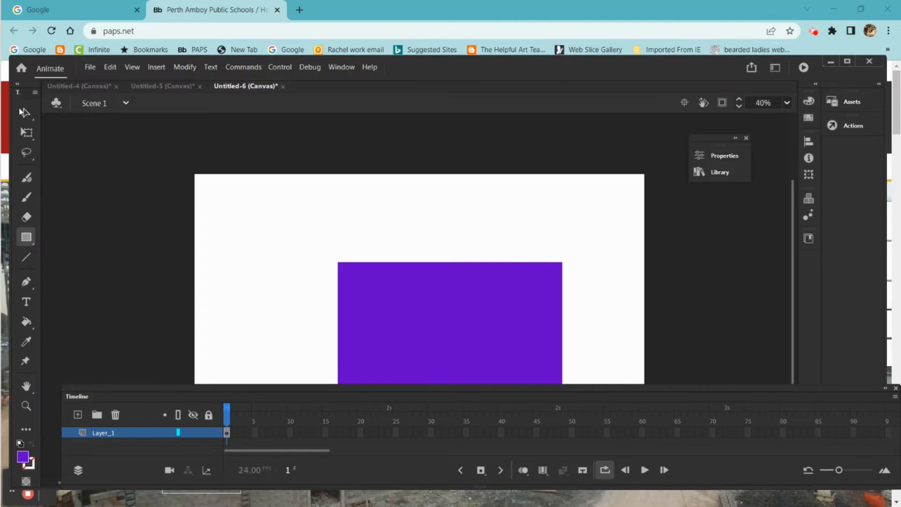
Reshape the purple rectangle into a curved slope rising toward the stage's right edge.
{"action": "left_click", "coordinate": [26, 113]}
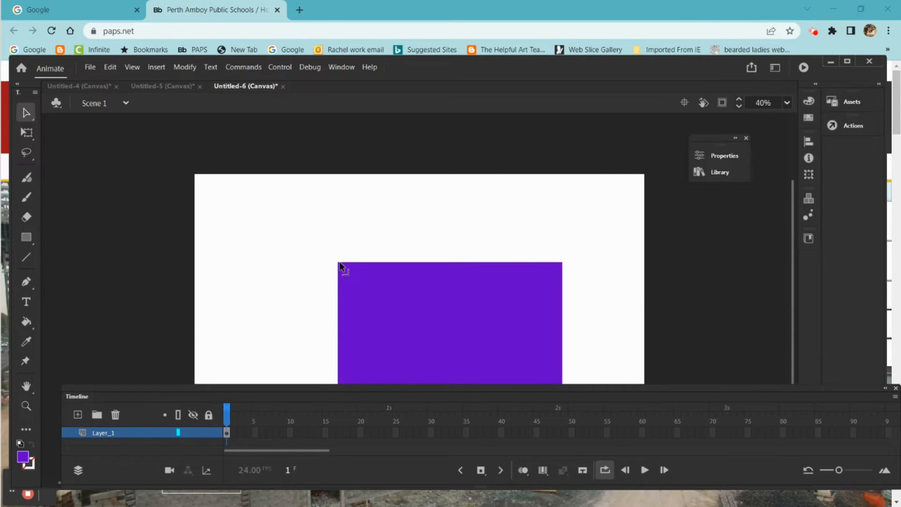
{"action": "left_click_drag", "start_coordinate": [339, 264], "coordinate": [497, 361]}
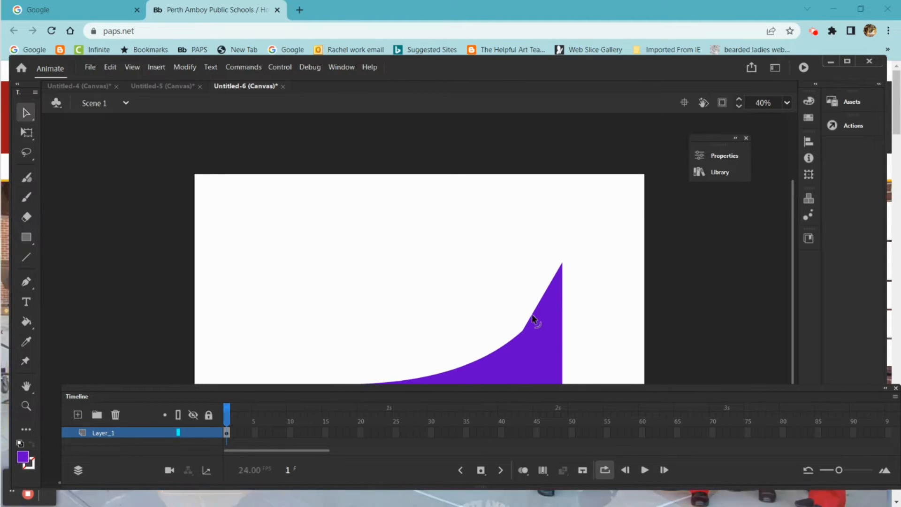
{"action": "left_click_drag", "start_coordinate": [534, 319], "coordinate": [542, 324]}
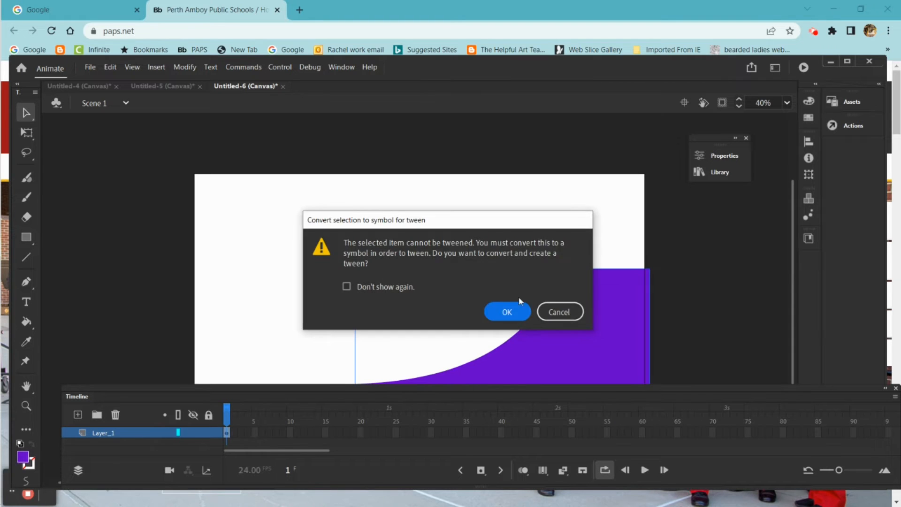
Convert the purple slope to a symbol for a motion tween and extend its frame span to about 10 seconds.
{"action": "left_click", "coordinate": [515, 310]}
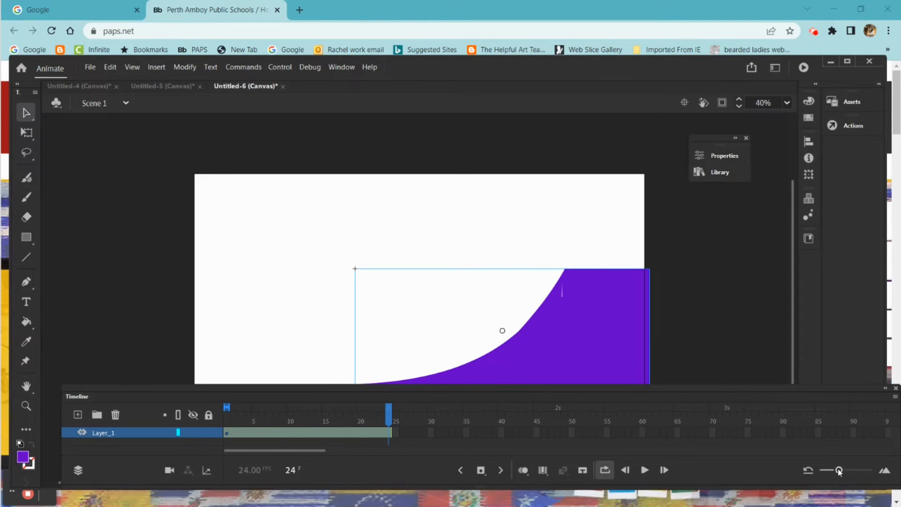
{"action": "left_click_drag", "start_coordinate": [838, 470], "coordinate": [823, 477]}
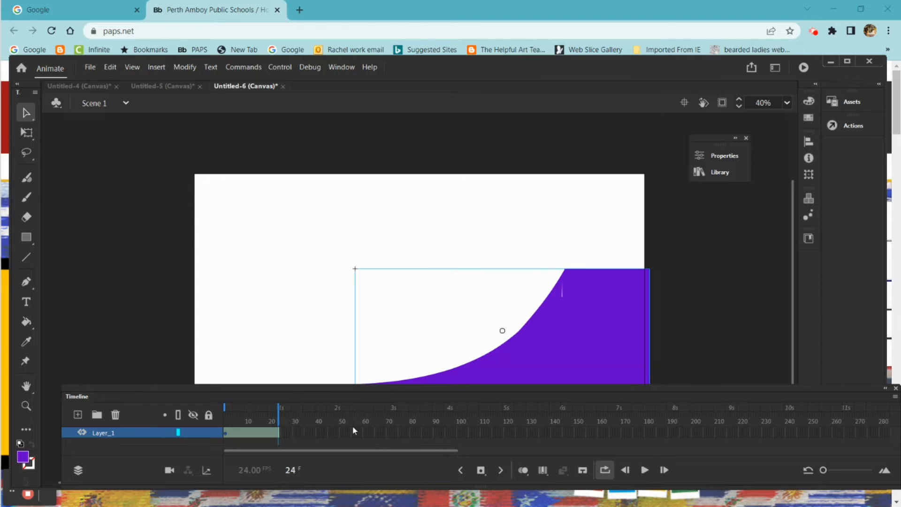
{"action": "left_click_drag", "start_coordinate": [279, 432], "coordinate": [129, 427]}
Lock the purple slope's layer and add a new layer above it.
{"action": "left_click", "coordinate": [210, 433]}
{"action": "left_click", "coordinate": [78, 414]}
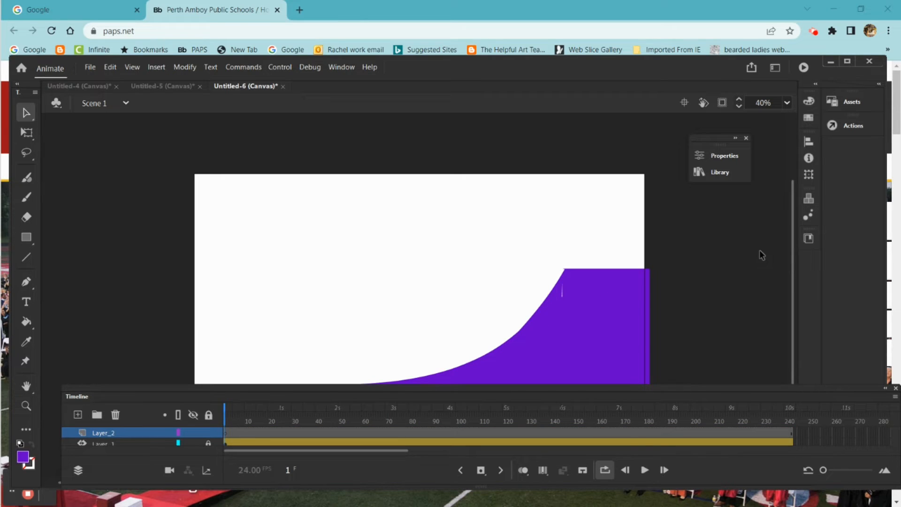
Rename the snake graphic symbol, Symbol 1, to "inch worm" in the library.
{"action": "left_click", "coordinate": [733, 172]}
{"action": "left_click", "coordinate": [574, 288]}
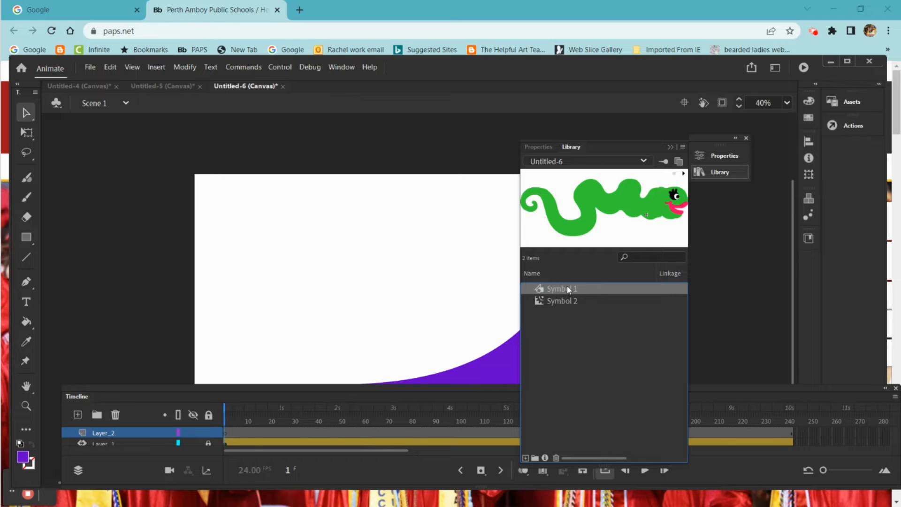
{"action": "right_click", "coordinate": [569, 290]}
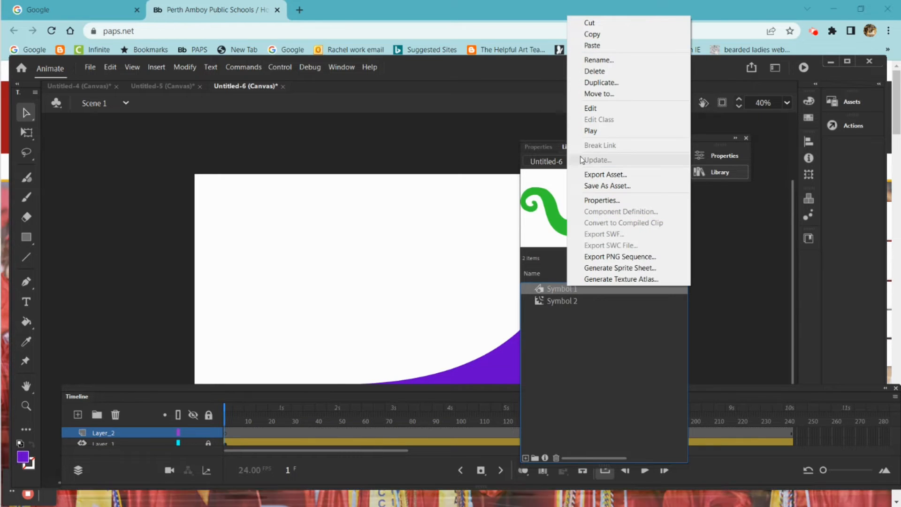
{"action": "left_click", "coordinate": [610, 60]}
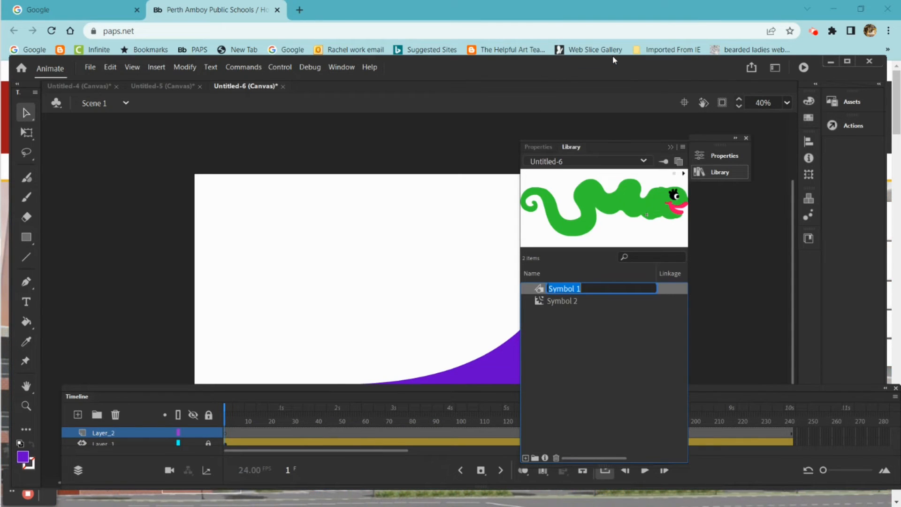
{"action": "key", "text": "BackSpace"}
{"action": "type", "text": "inch"}
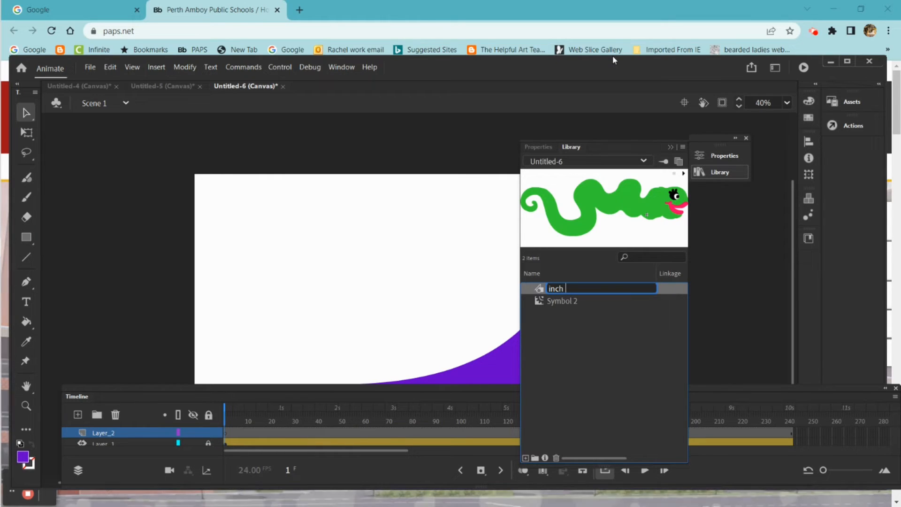
{"action": "type", "text": " worm"}
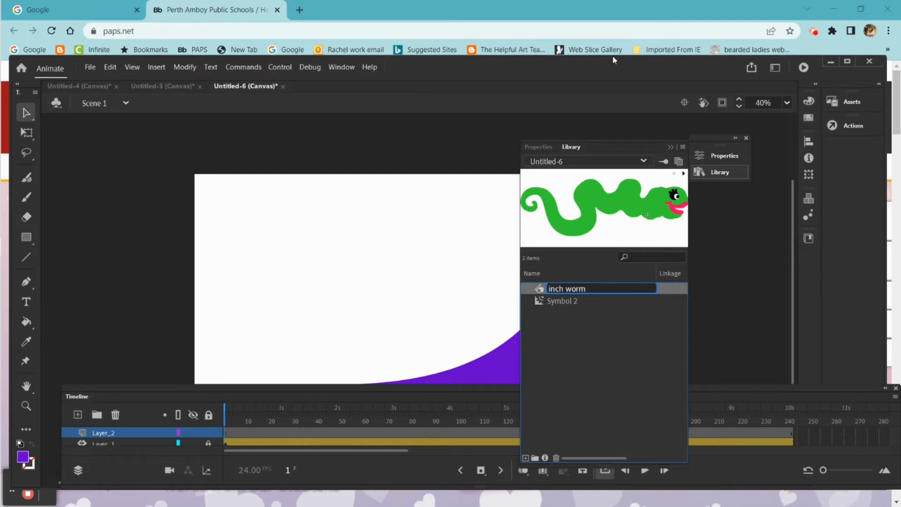
{"action": "key", "text": "Return"}
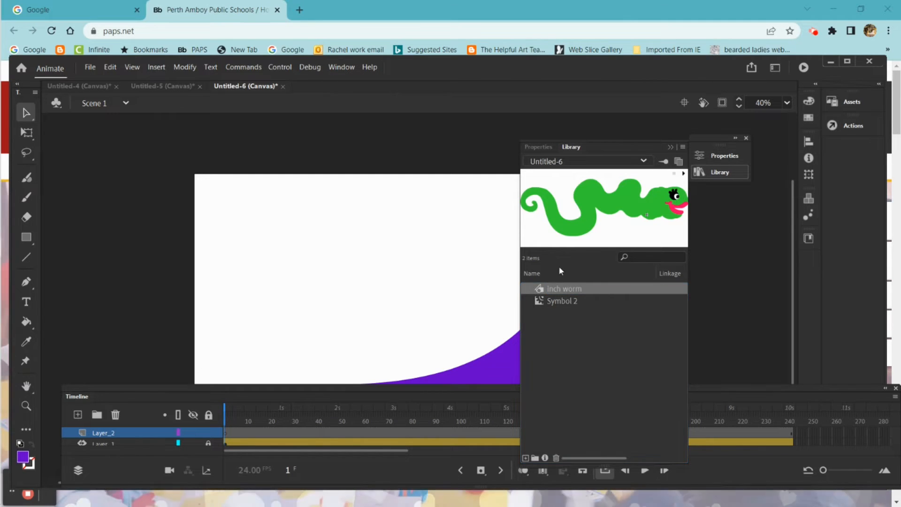
{"action": "left_click", "coordinate": [671, 143]}
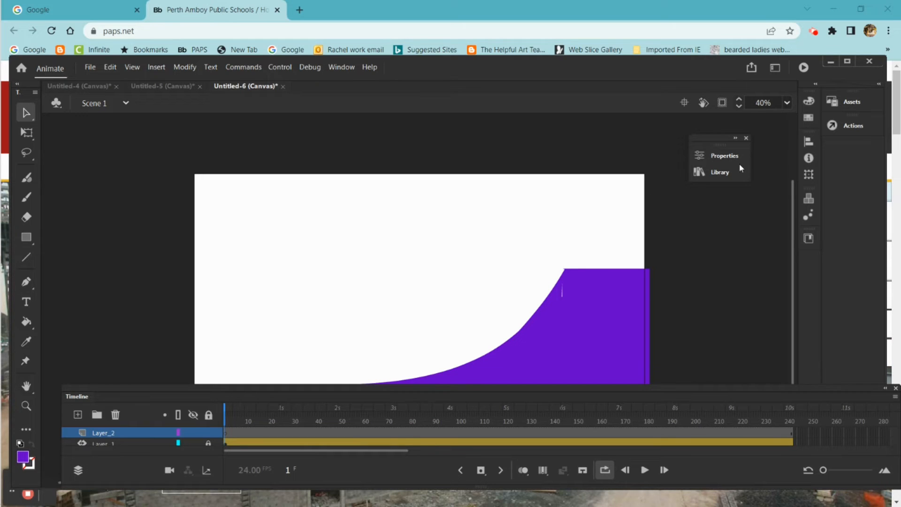
Place an instance of the inch worm symbol on Layer_2 near the left edge of the stage, beside the purple slope.
{"action": "left_click", "coordinate": [706, 173]}
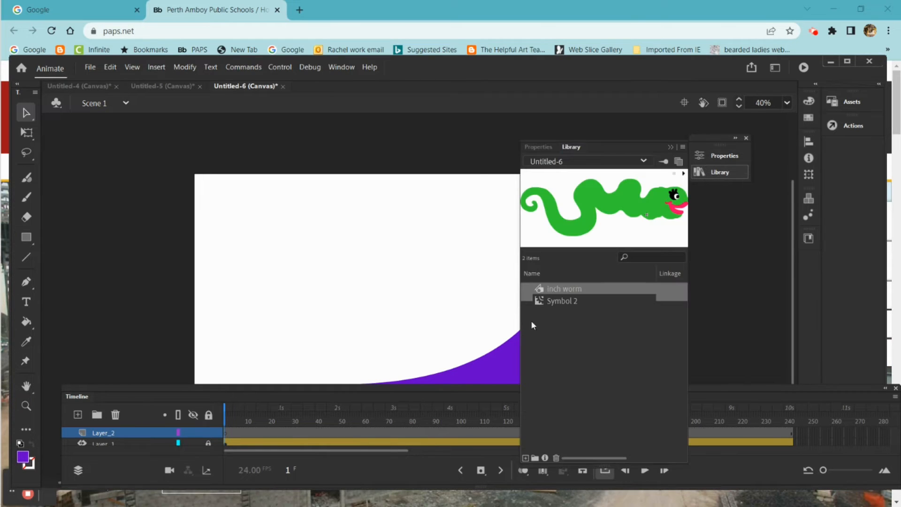
{"action": "left_click_drag", "start_coordinate": [541, 289], "coordinate": [268, 312]}
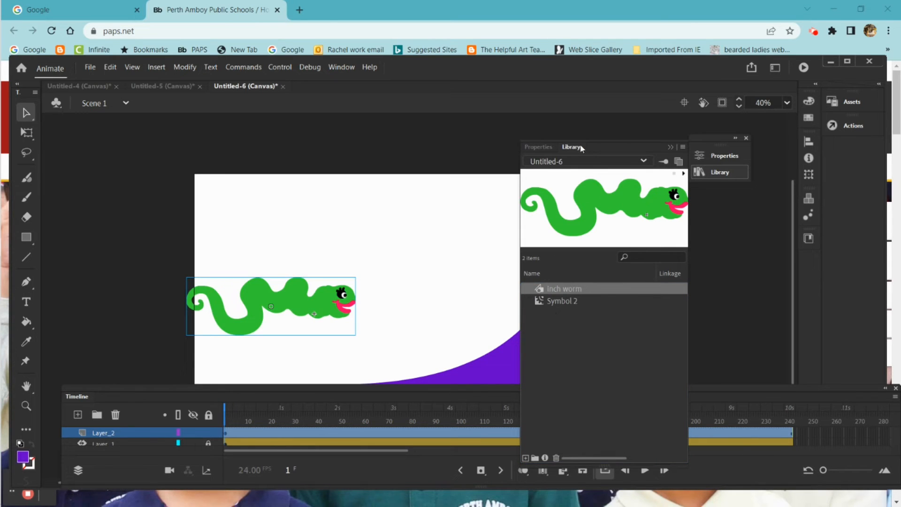
{"action": "left_click", "coordinate": [670, 146]}
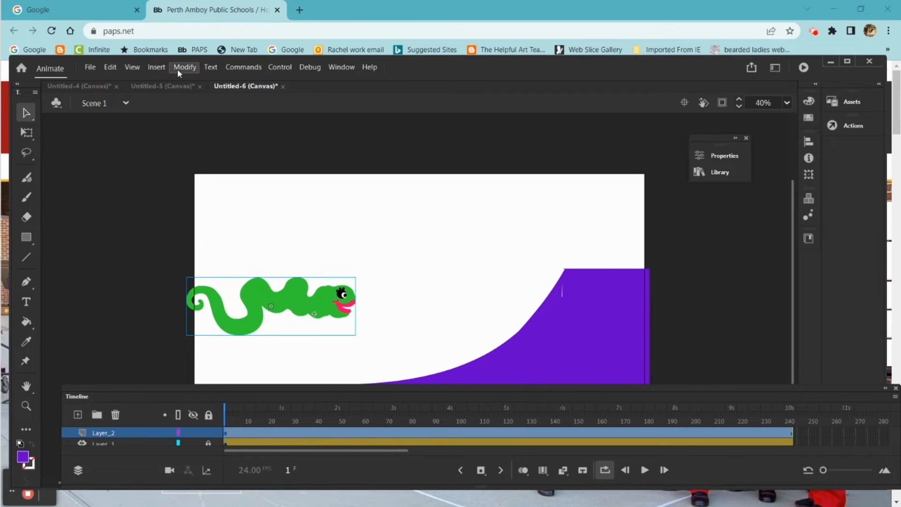
Flip the inch worm instance horizontally and move it just beyond the stage's right edge.
{"action": "right_click", "coordinate": [284, 301]}
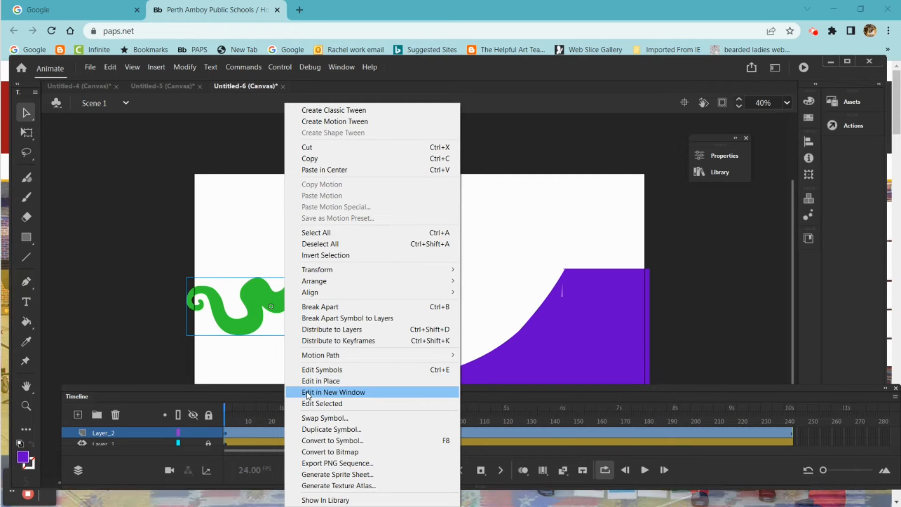
{"action": "mouse_move", "coordinate": [423, 269]}
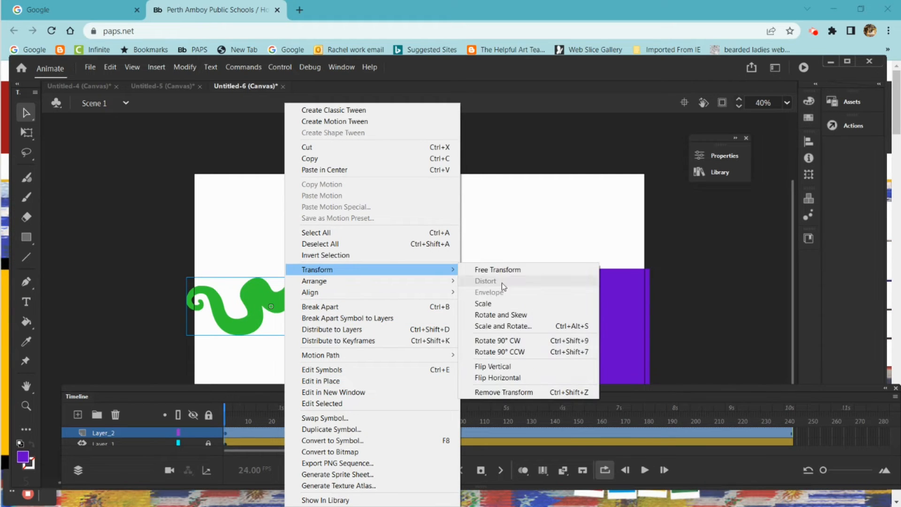
{"action": "left_click", "coordinate": [504, 378]}
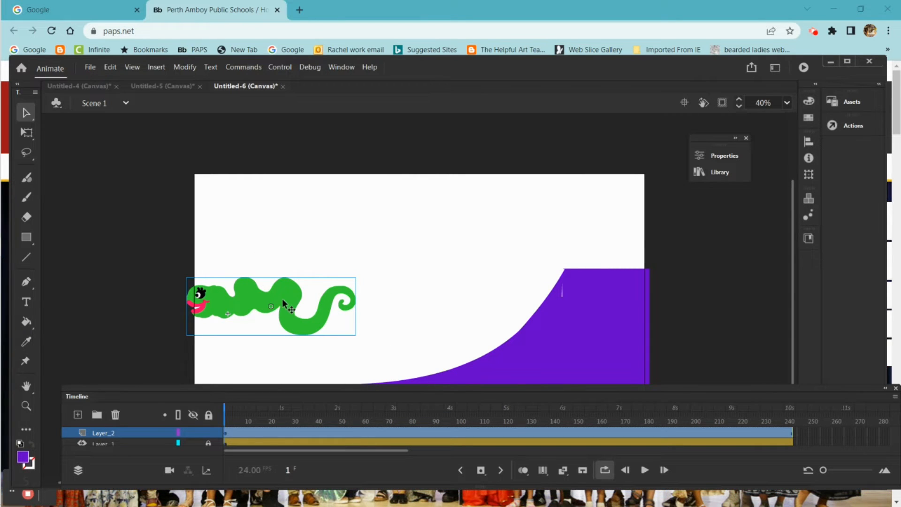
{"action": "left_click_drag", "start_coordinate": [283, 298], "coordinate": [744, 249]}
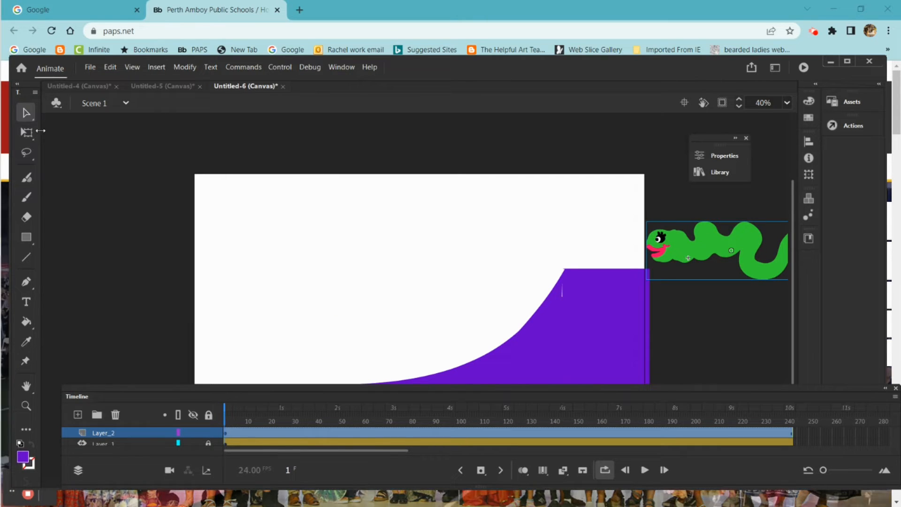
Scale the inch worm down to under half its size, level with the slope's top, and apply a motion tween to it.
{"action": "left_click", "coordinate": [28, 133]}
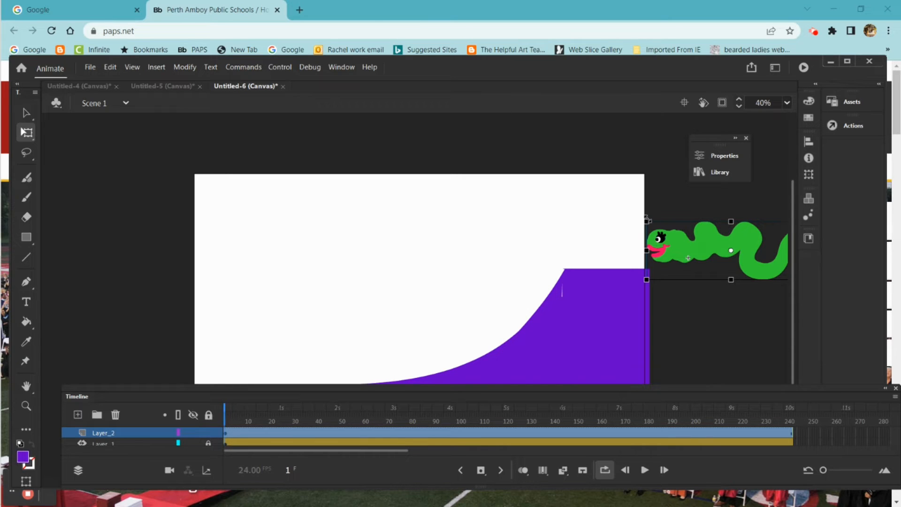
{"action": "left_click_drag", "start_coordinate": [647, 220], "coordinate": [674, 261]}
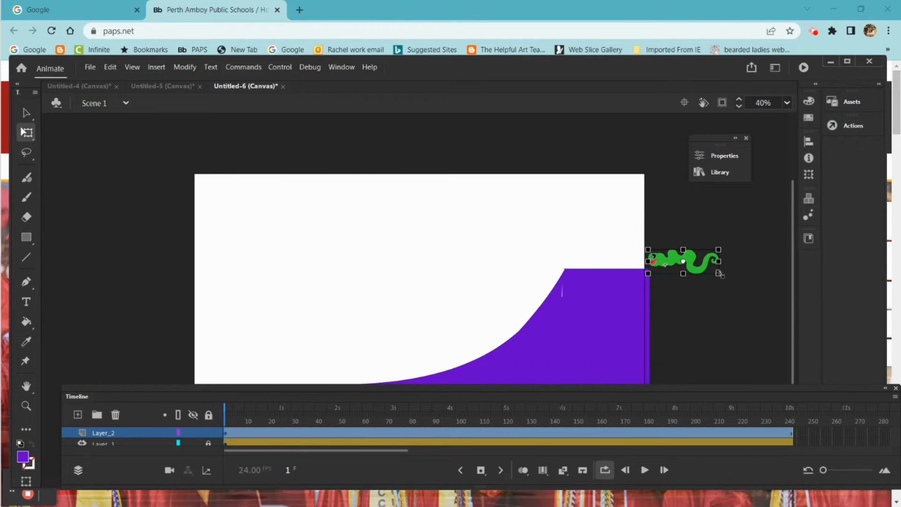
{"action": "right_click", "coordinate": [692, 257]}
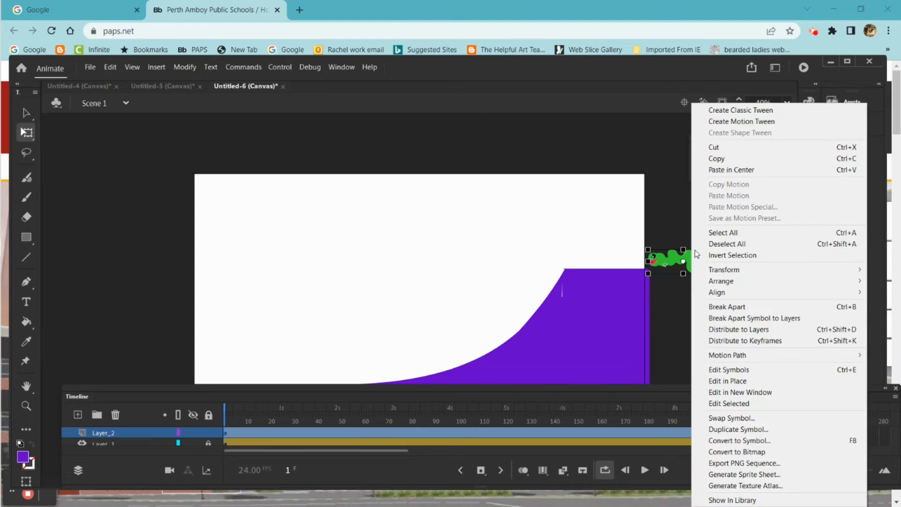
{"action": "left_click", "coordinate": [710, 123]}
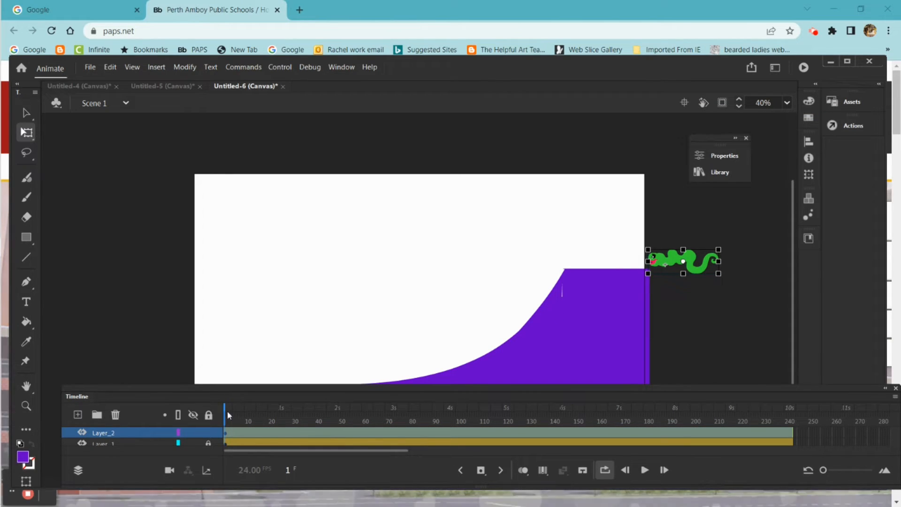
Move the inch worm along the slope's flat top at frames 25 and 49, tilting it downhill at the crest at frame 54.
{"action": "left_click_drag", "start_coordinate": [227, 416], "coordinate": [282, 415]}
{"action": "left_click", "coordinate": [703, 254]}
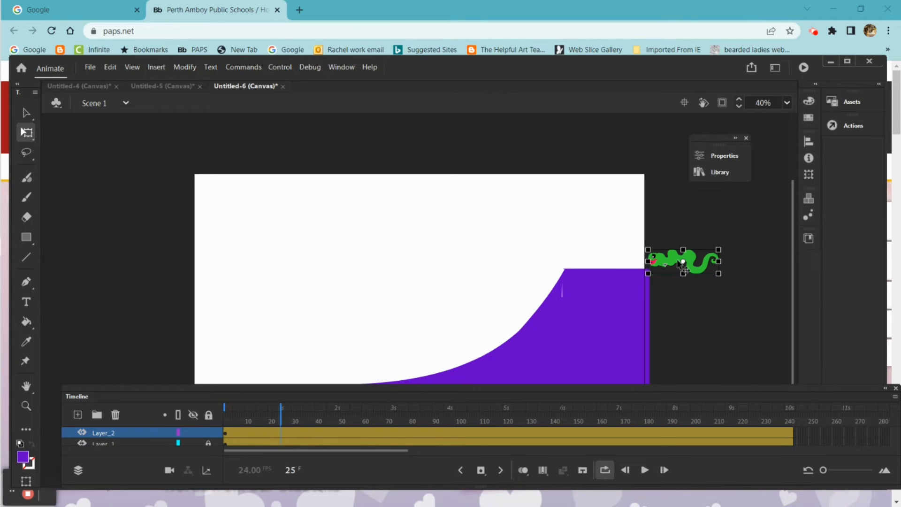
{"action": "left_click_drag", "start_coordinate": [678, 264], "coordinate": [616, 253]}
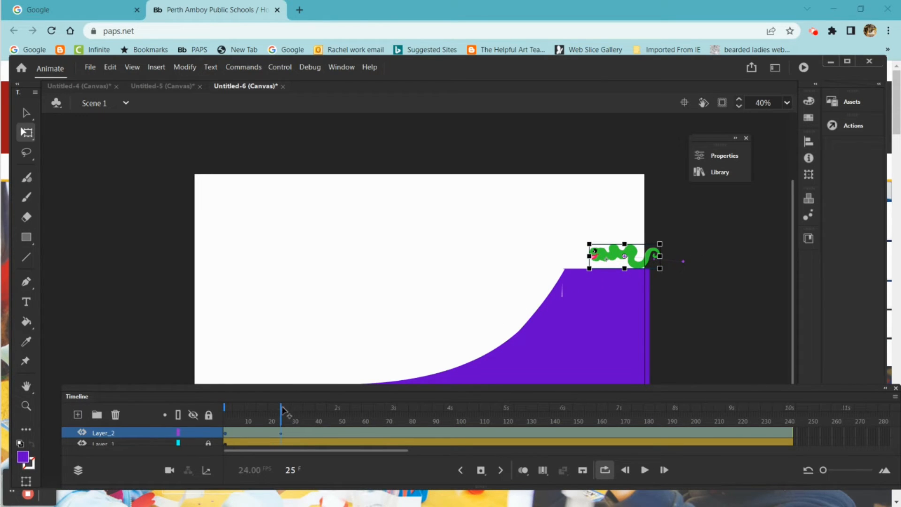
{"action": "left_click_drag", "start_coordinate": [281, 412], "coordinate": [337, 412]}
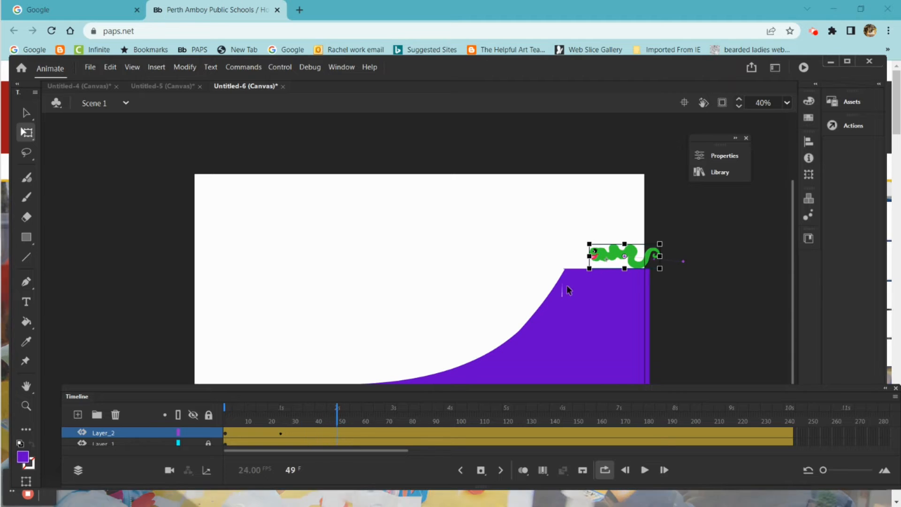
{"action": "left_click_drag", "start_coordinate": [623, 255], "coordinate": [576, 258]}
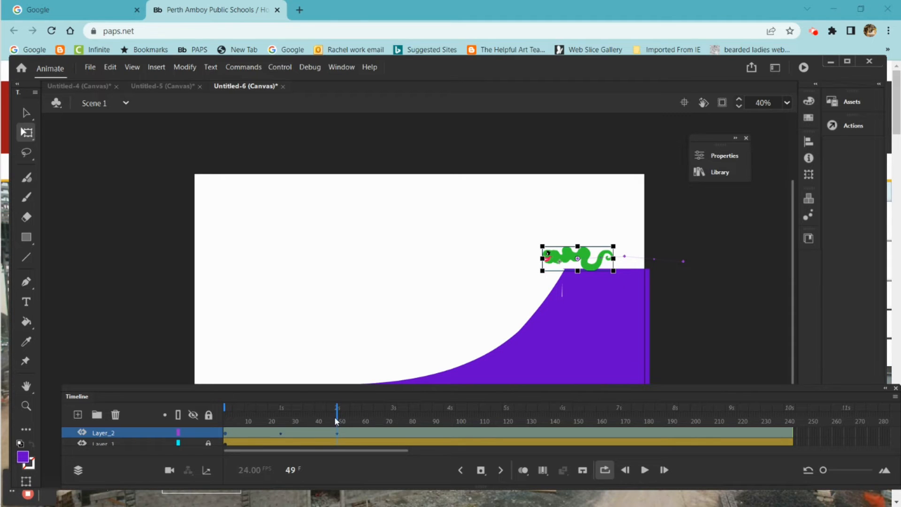
{"action": "left_click_drag", "start_coordinate": [336, 420], "coordinate": [349, 420]}
{"action": "left_click_drag", "start_coordinate": [616, 244], "coordinate": [556, 252]}
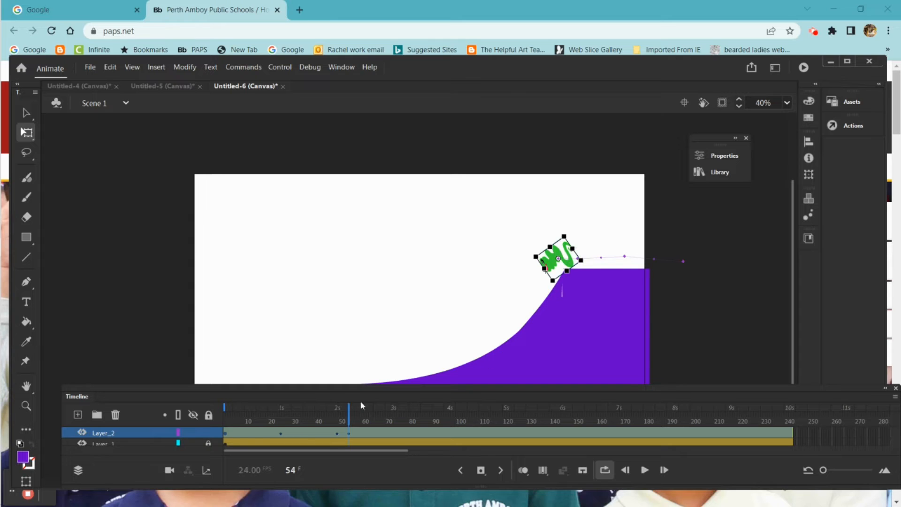
Position the inch worm progressively down the slope's curve at frames 86, 112 and 136, following the surface.
{"action": "left_click_drag", "start_coordinate": [347, 408], "coordinate": [424, 424]}
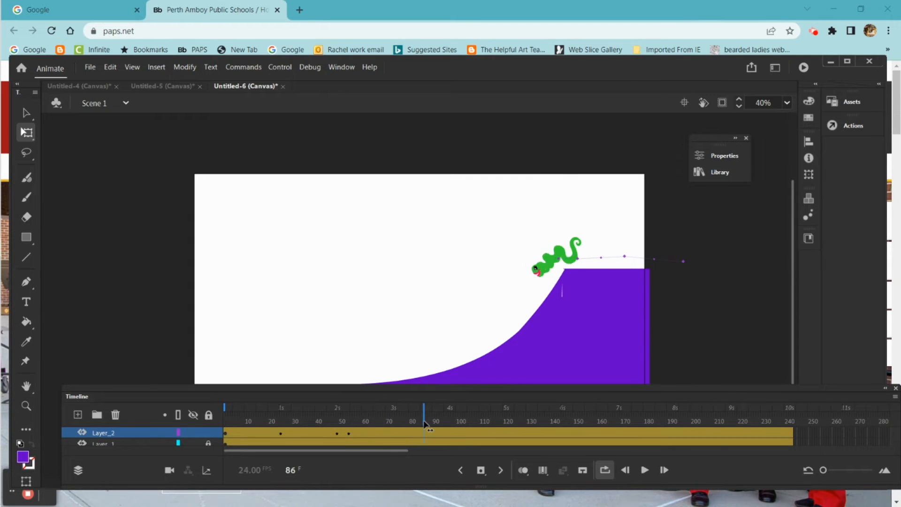
{"action": "left_click", "coordinate": [568, 247]}
{"action": "left_click_drag", "start_coordinate": [562, 257], "coordinate": [524, 304]}
{"action": "left_click_drag", "start_coordinate": [423, 413], "coordinate": [485, 410]}
{"action": "left_click_drag", "start_coordinate": [525, 305], "coordinate": [485, 334]}
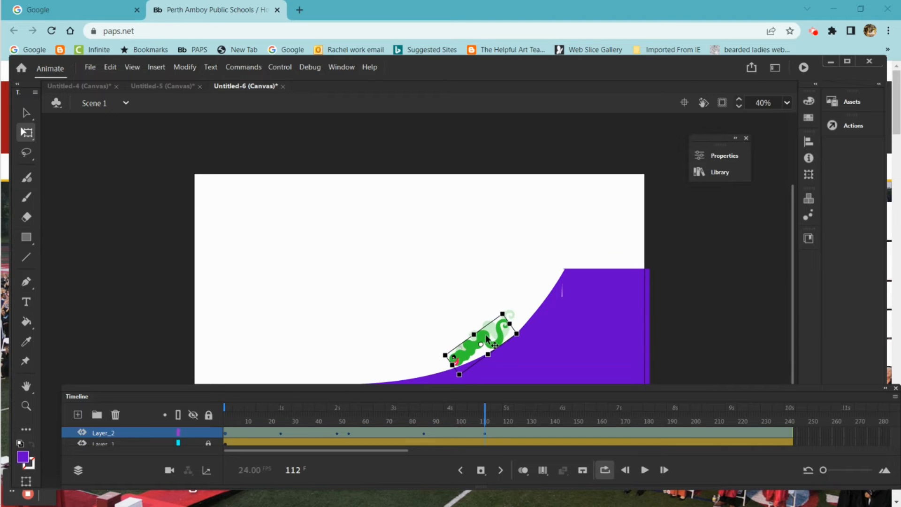
{"action": "left_click_drag", "start_coordinate": [485, 420], "coordinate": [542, 432]}
{"action": "left_click_drag", "start_coordinate": [481, 339], "coordinate": [441, 353]}
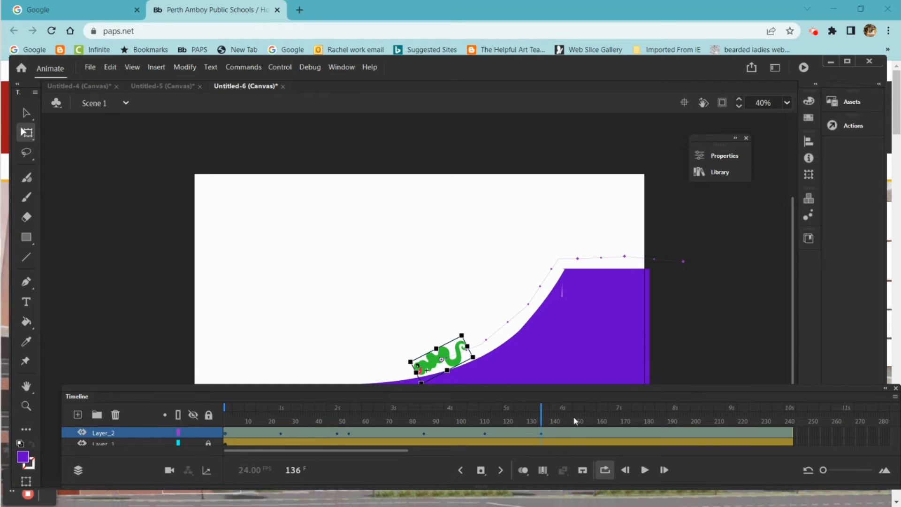
Position the inch worm near the slope's foot at frames 171 and 207, then beyond the stage's left edge at frame 243.
{"action": "left_click_drag", "start_coordinate": [587, 421], "coordinate": [623, 421]}
{"action": "left_click_drag", "start_coordinate": [448, 358], "coordinate": [432, 375]}
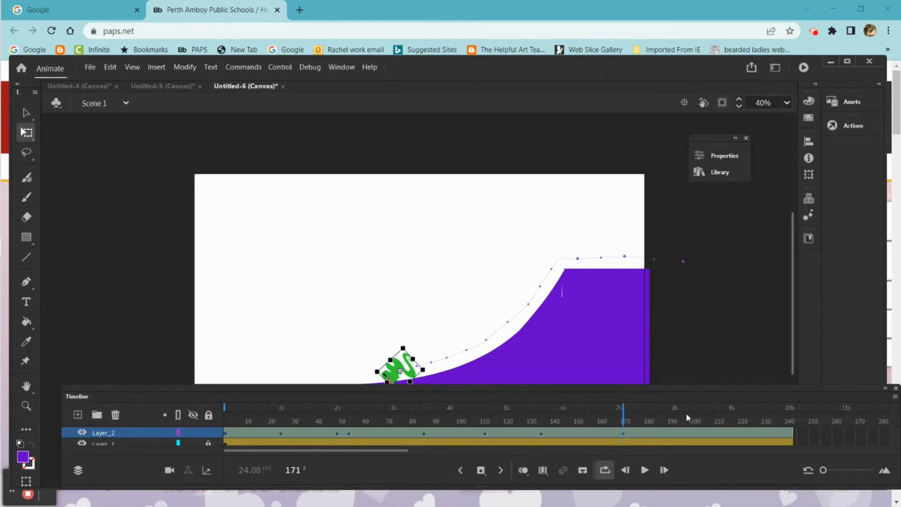
{"action": "left_click_drag", "start_coordinate": [624, 416], "coordinate": [708, 420]}
{"action": "mouse_move", "coordinate": [399, 369]}
{"action": "left_mouse_down"}
{"action": "mouse_move", "coordinate": [362, 368]}
{"action": "mouse_move", "coordinate": [388, 378]}
{"action": "left_mouse_up"}
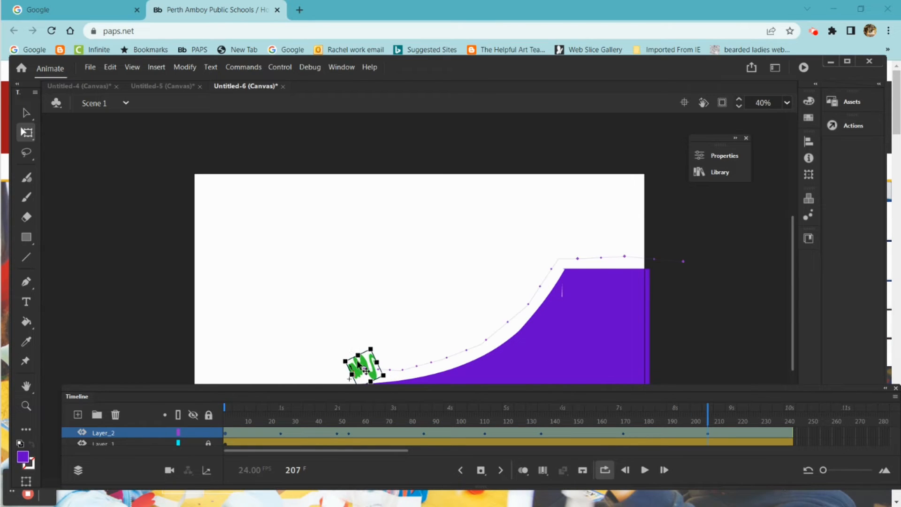
{"action": "left_click_drag", "start_coordinate": [708, 414], "coordinate": [847, 435]}
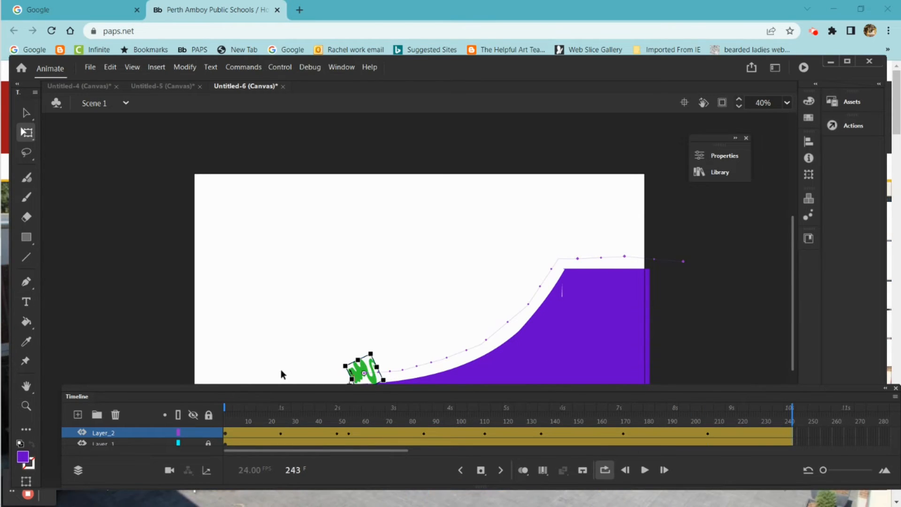
{"action": "left_click_drag", "start_coordinate": [363, 372], "coordinate": [158, 373]}
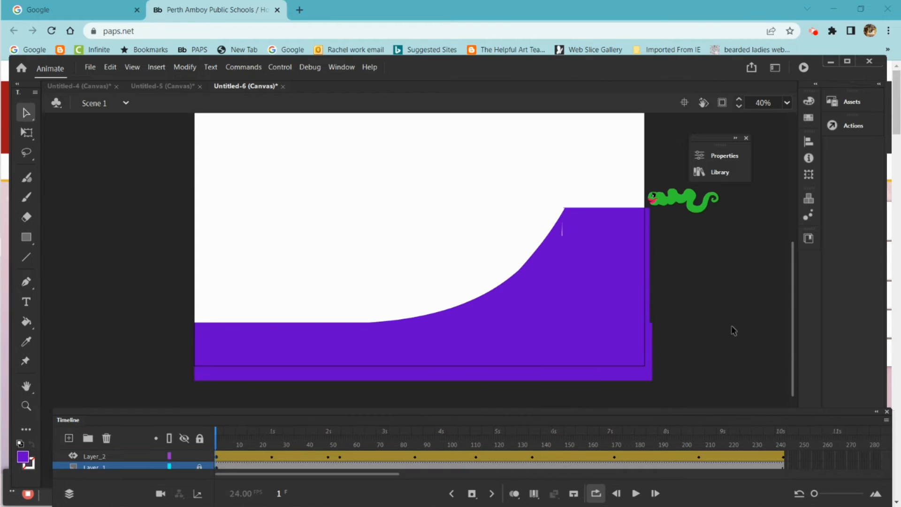
Preview the tween, then rotate the inch worm at frames 163 and 172 to match the slope's gentle lower curve.
{"action": "left_click", "coordinate": [636, 493]}
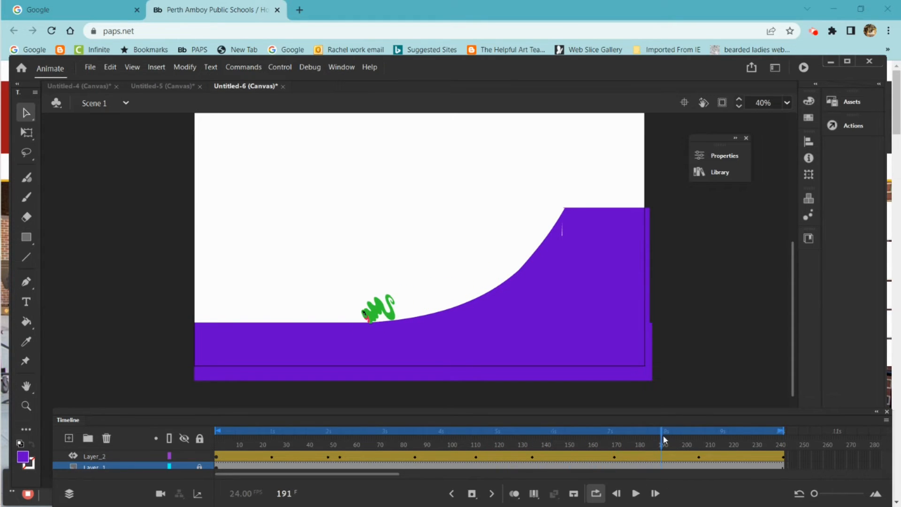
{"action": "left_click_drag", "start_coordinate": [663, 440], "coordinate": [595, 439]}
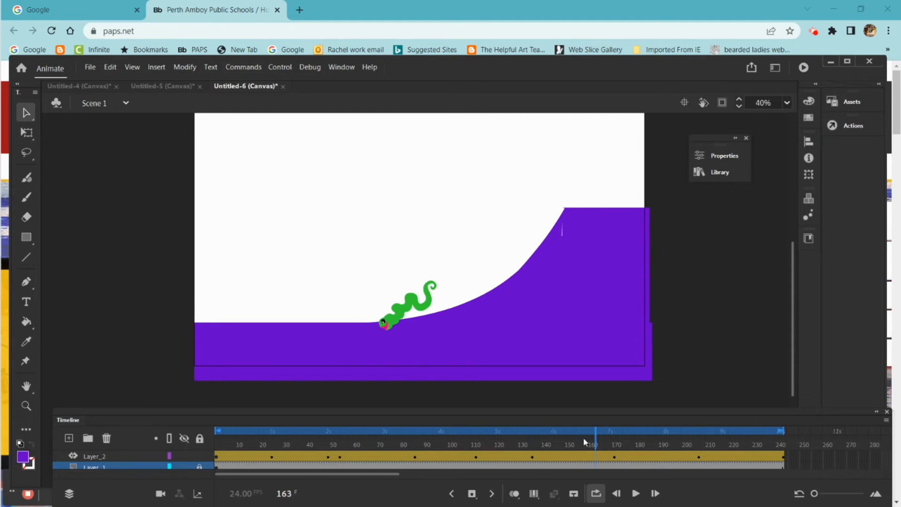
{"action": "left_click", "coordinate": [410, 308]}
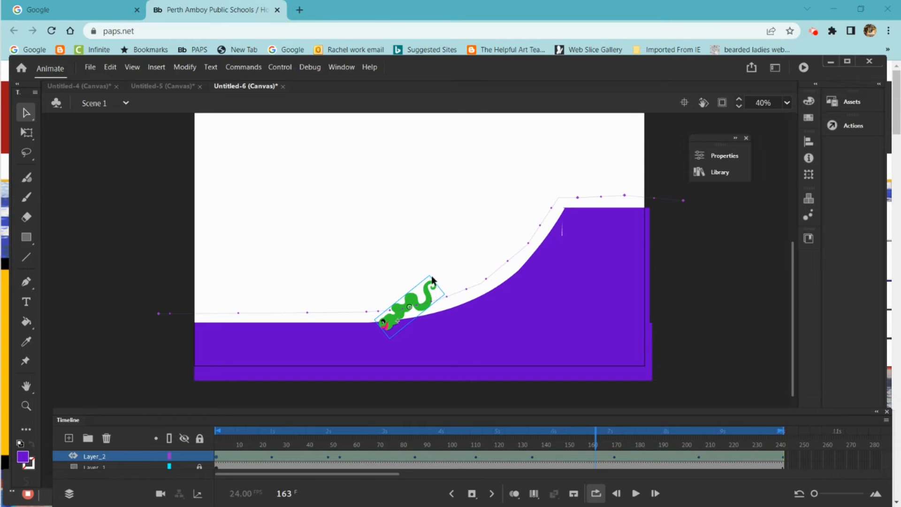
{"action": "left_click", "coordinate": [27, 132]}
{"action": "left_click_drag", "start_coordinate": [458, 302], "coordinate": [458, 316]}
{"action": "left_click_drag", "start_coordinate": [597, 443], "coordinate": [617, 445]}
{"action": "left_click_drag", "start_coordinate": [427, 304], "coordinate": [428, 319]}
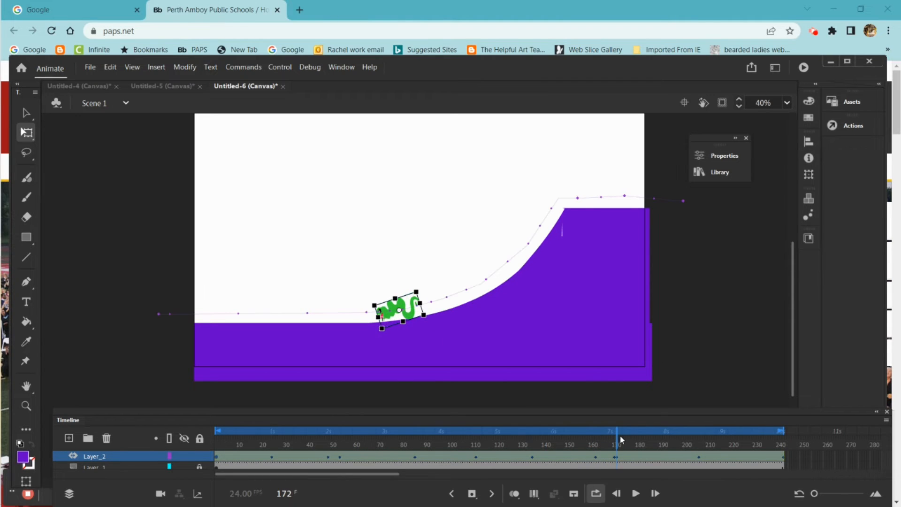
Rotate the inch worm at frames 198 and 214 so it levels out onto the flat ground.
{"action": "left_click_drag", "start_coordinate": [618, 440], "coordinate": [677, 454]}
{"action": "left_click", "coordinate": [393, 306]}
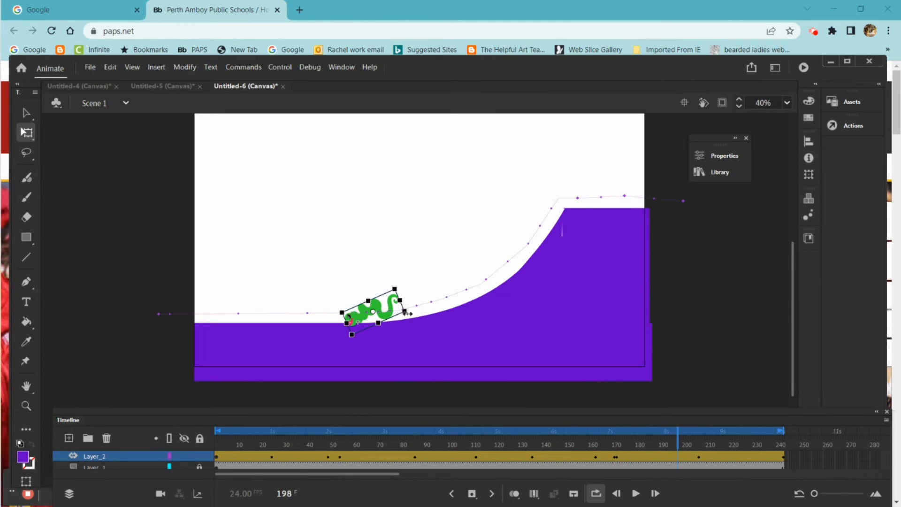
{"action": "left_click_drag", "start_coordinate": [412, 318], "coordinate": [405, 332]}
{"action": "left_click_drag", "start_coordinate": [679, 444], "coordinate": [716, 464]}
{"action": "left_click_drag", "start_coordinate": [357, 309], "coordinate": [364, 329]}
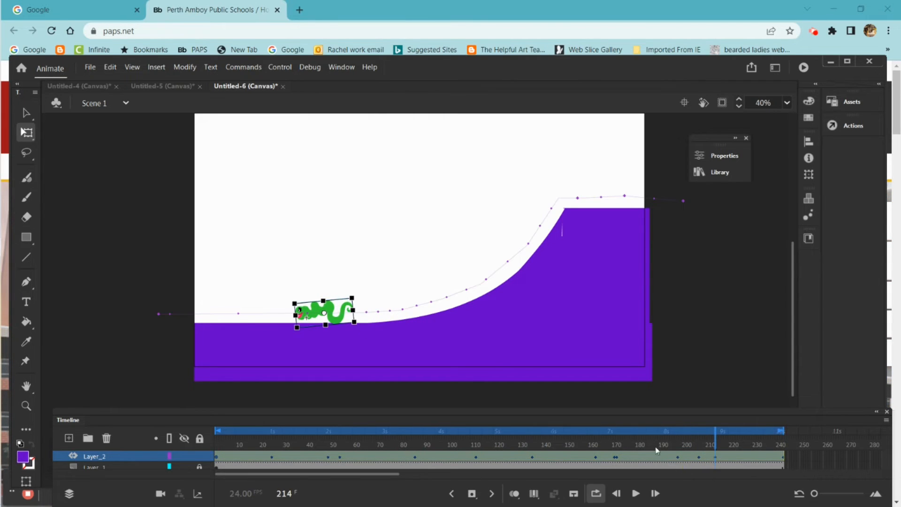
Play the inch worm animation from frame 1, stop the playback and return to frame 1.
{"action": "left_click_drag", "start_coordinate": [716, 441], "coordinate": [10, 447]}
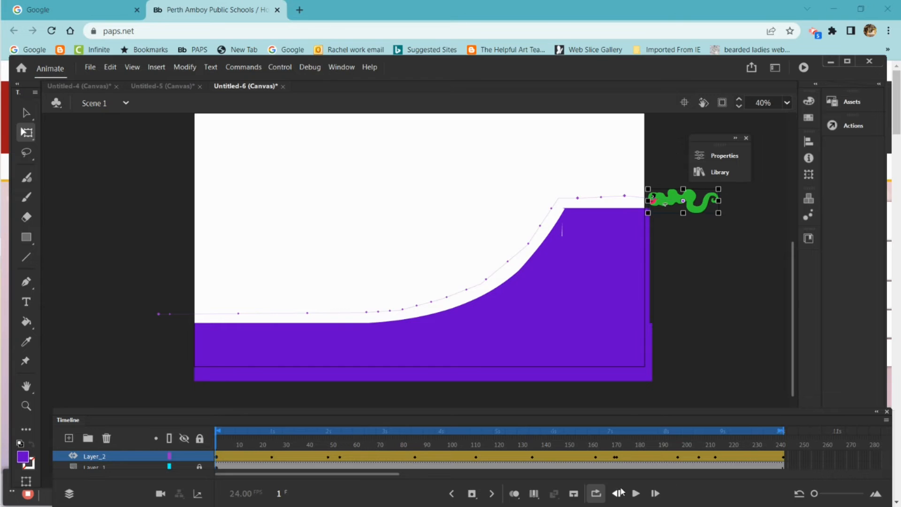
{"action": "left_click", "coordinate": [636, 493]}
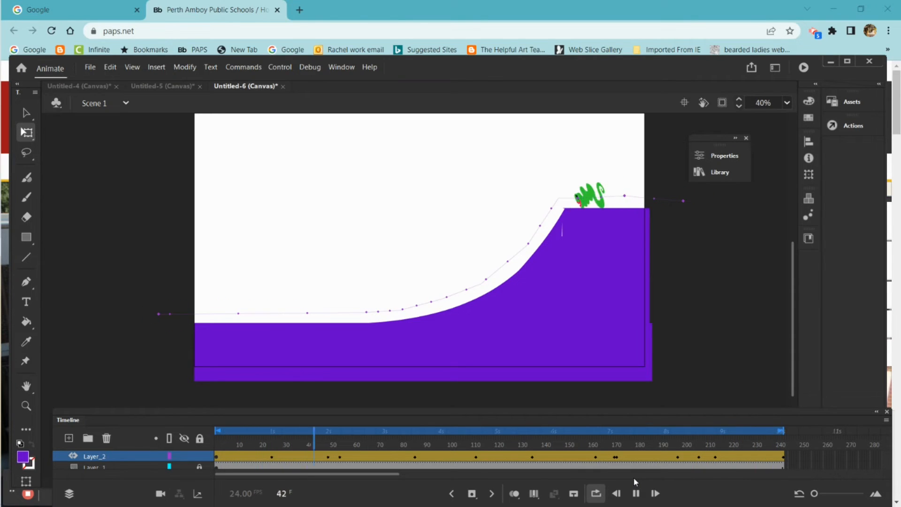
{"action": "left_click", "coordinate": [636, 493]}
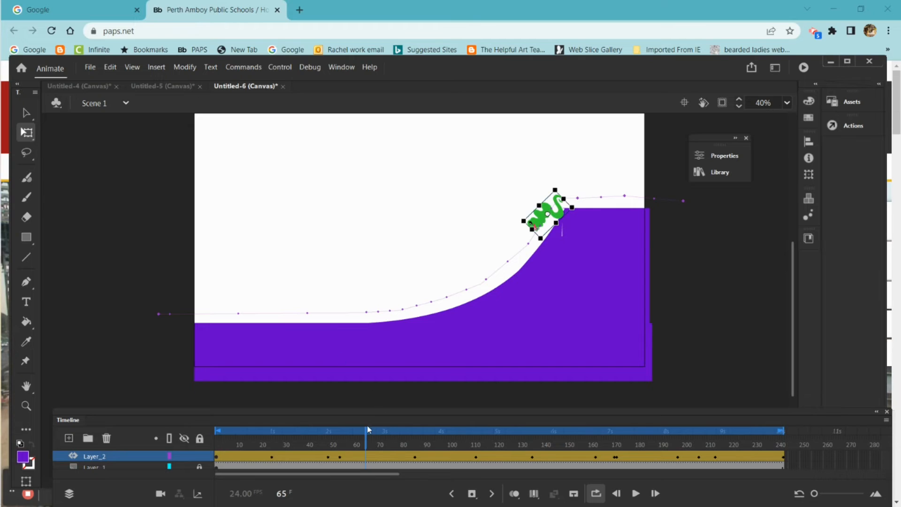
{"action": "left_click_drag", "start_coordinate": [368, 443], "coordinate": [199, 462]}
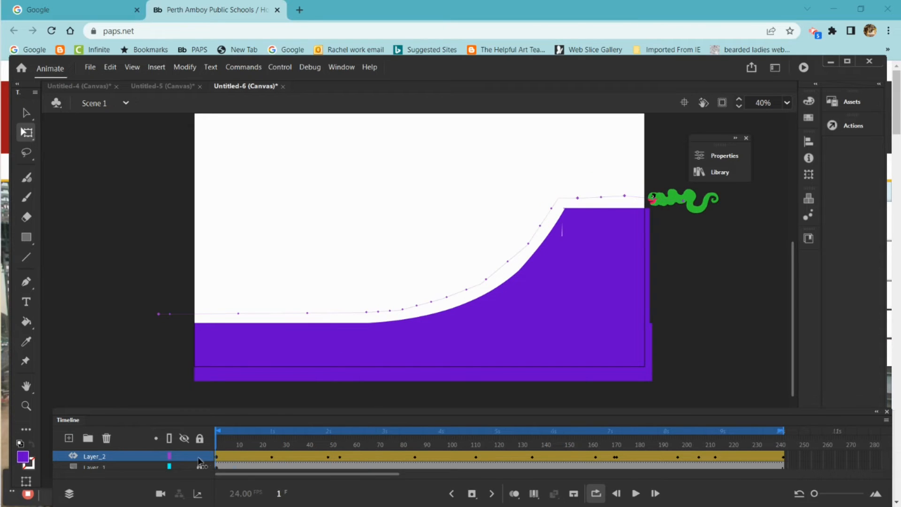
Create a new graphic symbol with the default name and activate the Brush tool for drawing in it.
{"action": "left_click", "coordinate": [155, 69]}
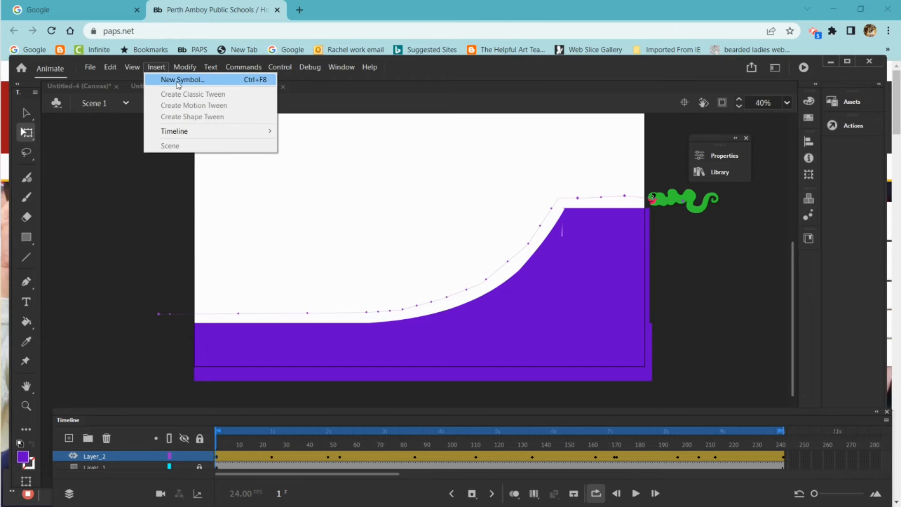
{"action": "left_click", "coordinate": [174, 81]}
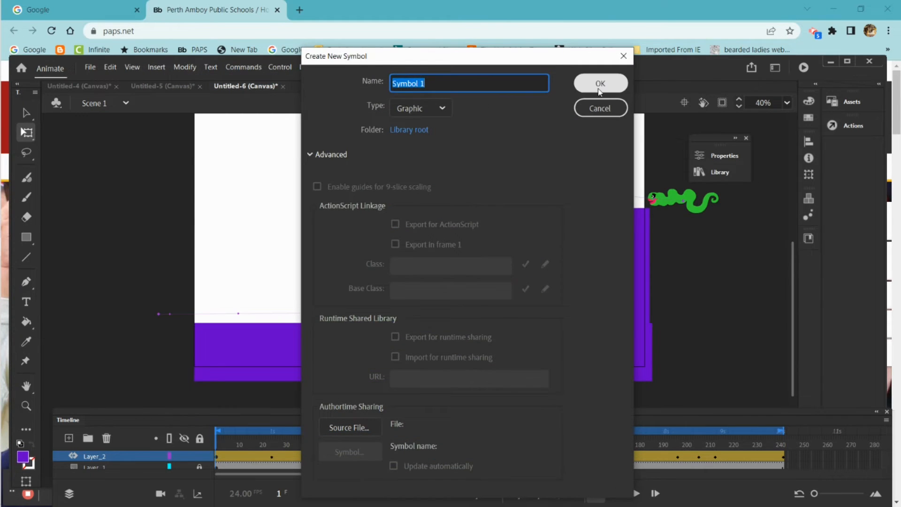
{"action": "left_click", "coordinate": [598, 89]}
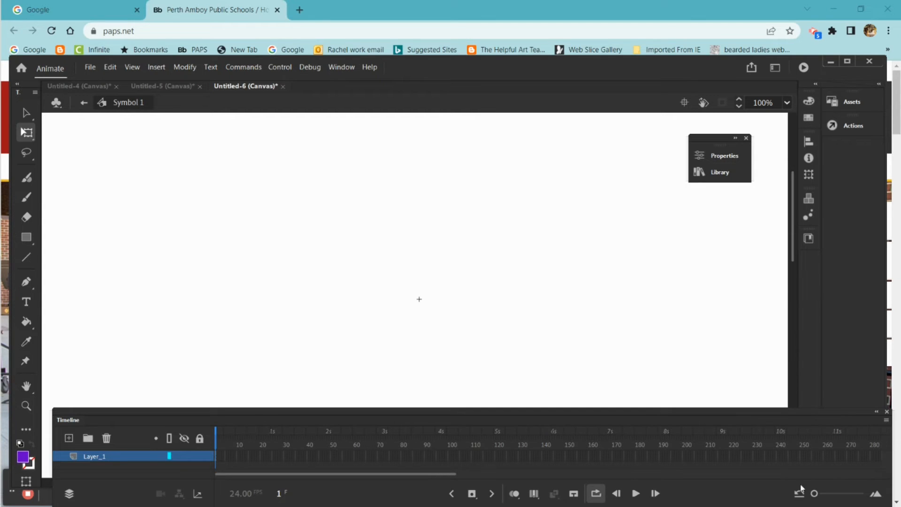
{"action": "left_click", "coordinate": [830, 494]}
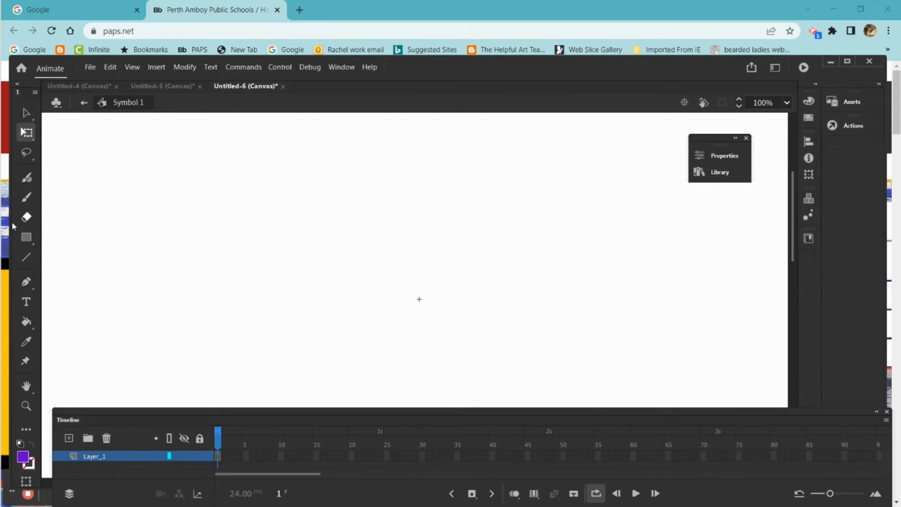
{"action": "left_click", "coordinate": [26, 198]}
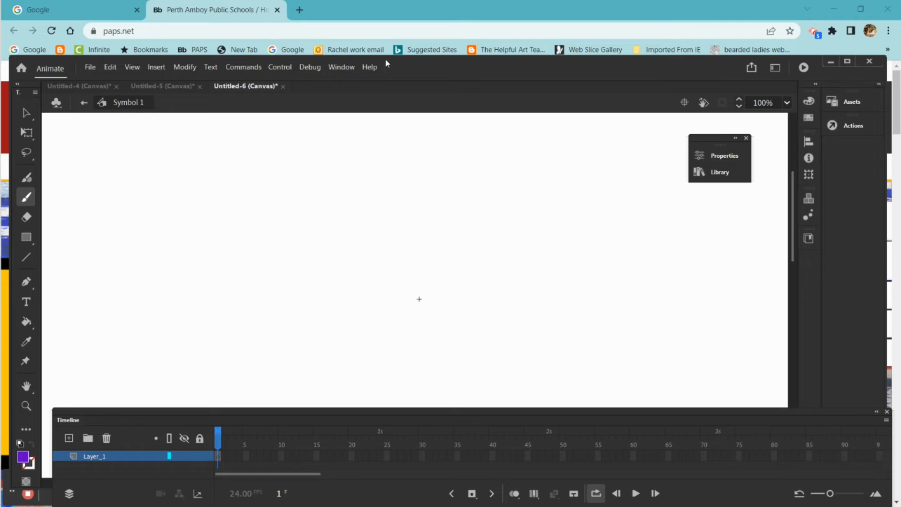
Draw a large oval head outline with a bright purple brush and fill its inside with the same purple.
{"action": "left_click", "coordinate": [33, 462]}
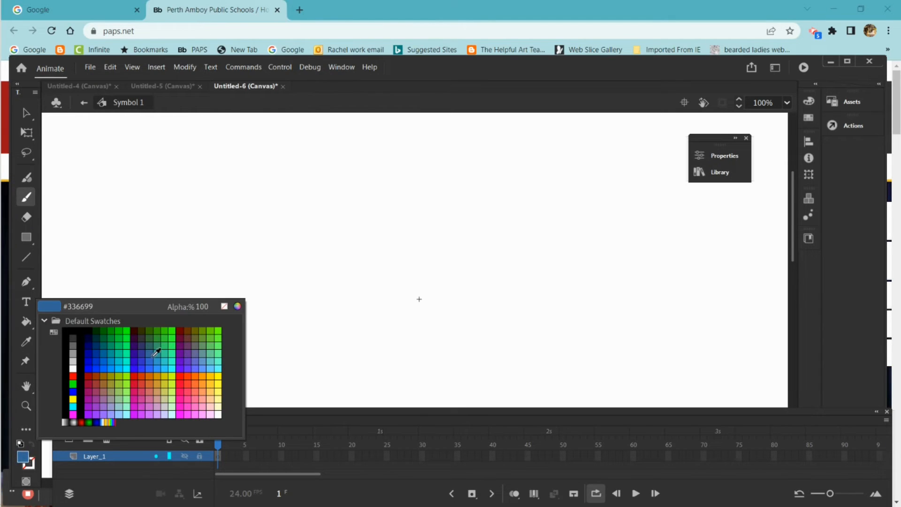
{"action": "left_click", "coordinate": [101, 408]}
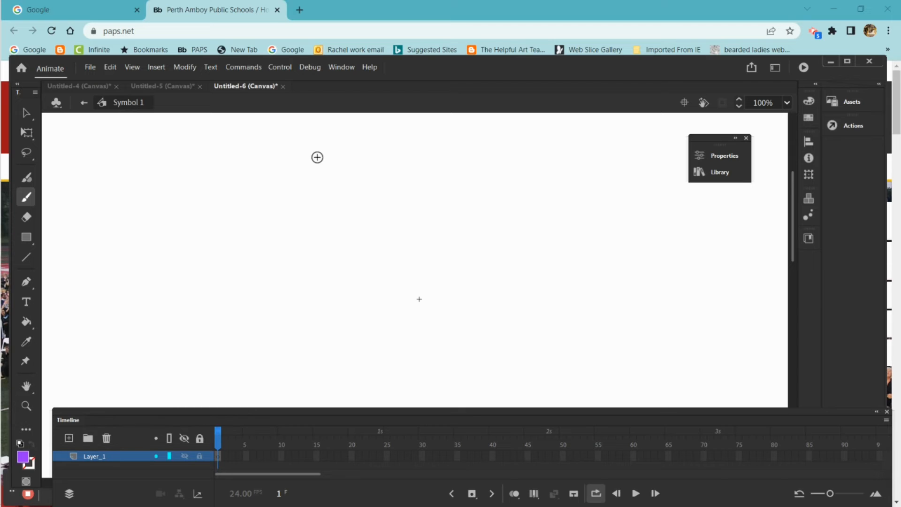
{"action": "mouse_move", "coordinate": [332, 156]}
{"action": "left_mouse_down"}
{"action": "mouse_move", "coordinate": [158, 269]}
{"action": "mouse_move", "coordinate": [232, 334]}
{"action": "mouse_move", "coordinate": [370, 325]}
{"action": "mouse_move", "coordinate": [404, 292]}
{"action": "mouse_move", "coordinate": [413, 266]}
{"action": "left_mouse_up"}
{"action": "mouse_move", "coordinate": [372, 163]}
{"action": "left_mouse_down"}
{"action": "mouse_move", "coordinate": [412, 260]}
{"action": "mouse_move", "coordinate": [383, 179]}
{"action": "mouse_move", "coordinate": [358, 155]}
{"action": "mouse_move", "coordinate": [318, 154]}
{"action": "left_mouse_up"}
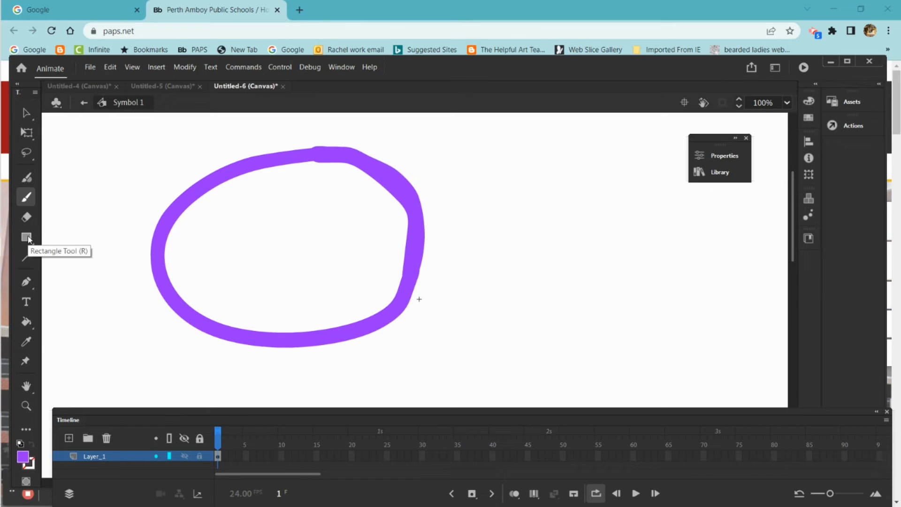
{"action": "left_click", "coordinate": [26, 321]}
{"action": "left_click", "coordinate": [207, 249]}
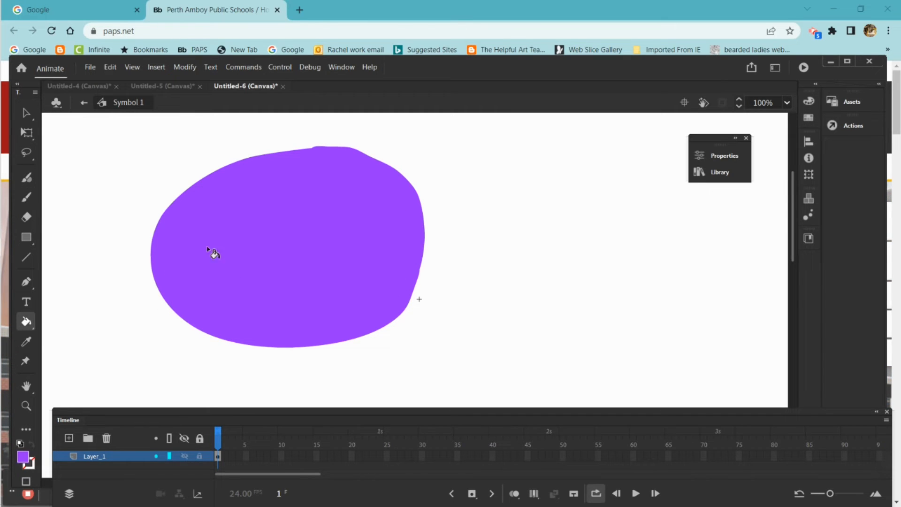
Erase a curved mouth line into the front of the purple head and add a round black eye above it.
{"action": "left_click", "coordinate": [28, 219]}
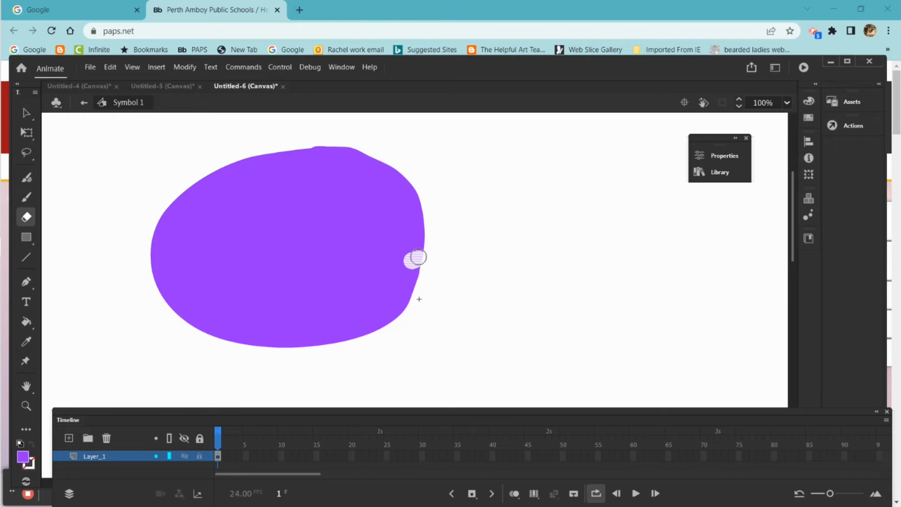
{"action": "mouse_move", "coordinate": [418, 257]}
{"action": "left_mouse_down"}
{"action": "mouse_move", "coordinate": [376, 264]}
{"action": "mouse_move", "coordinate": [312, 248]}
{"action": "mouse_move", "coordinate": [300, 227]}
{"action": "left_mouse_up"}
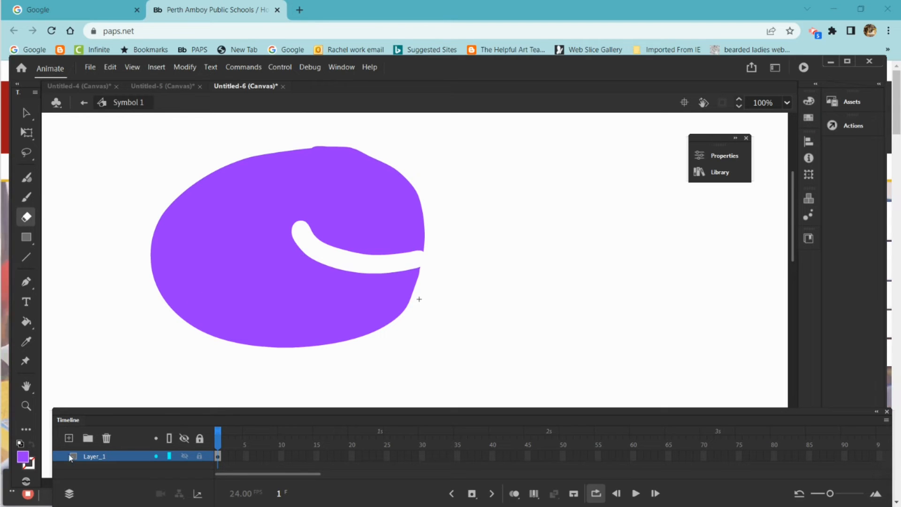
{"action": "left_click", "coordinate": [22, 456]}
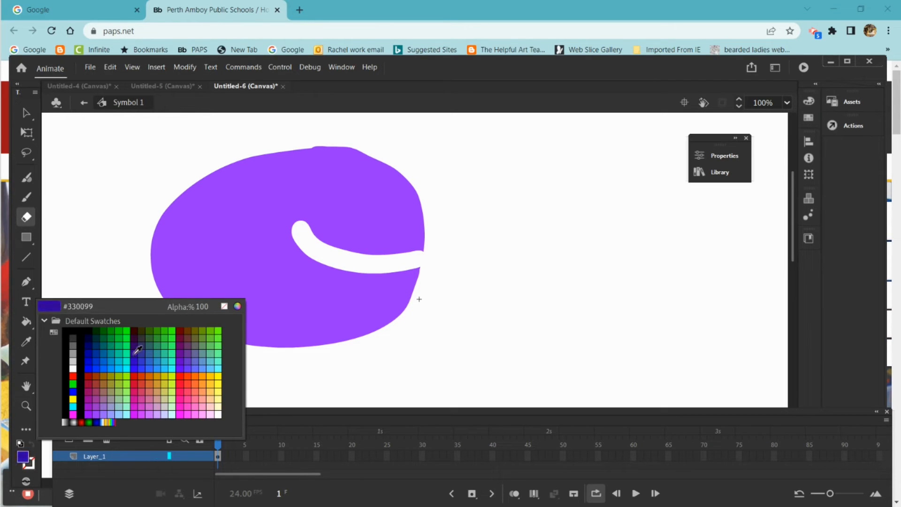
{"action": "left_click", "coordinate": [78, 329]}
{"action": "left_click_drag", "start_coordinate": [362, 191], "coordinate": [360, 192]}
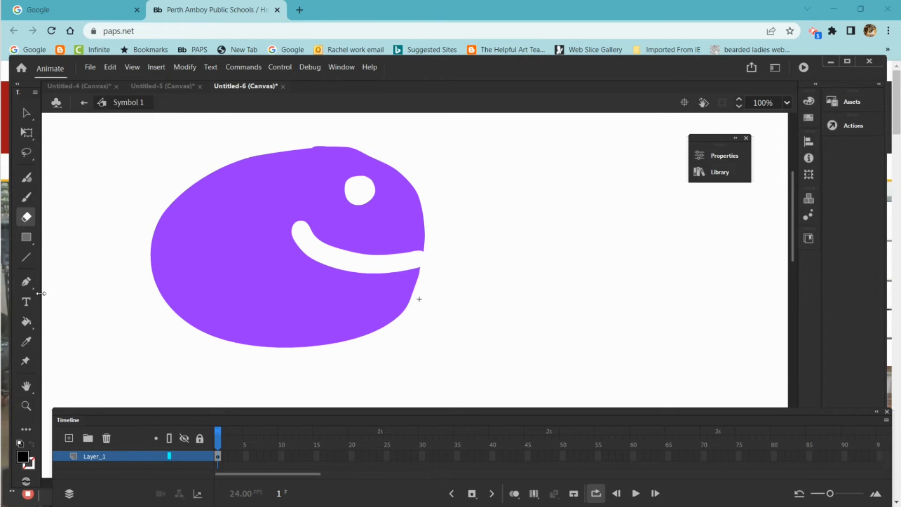
{"action": "key", "text": "k"}
{"action": "left_click", "coordinate": [361, 191]}
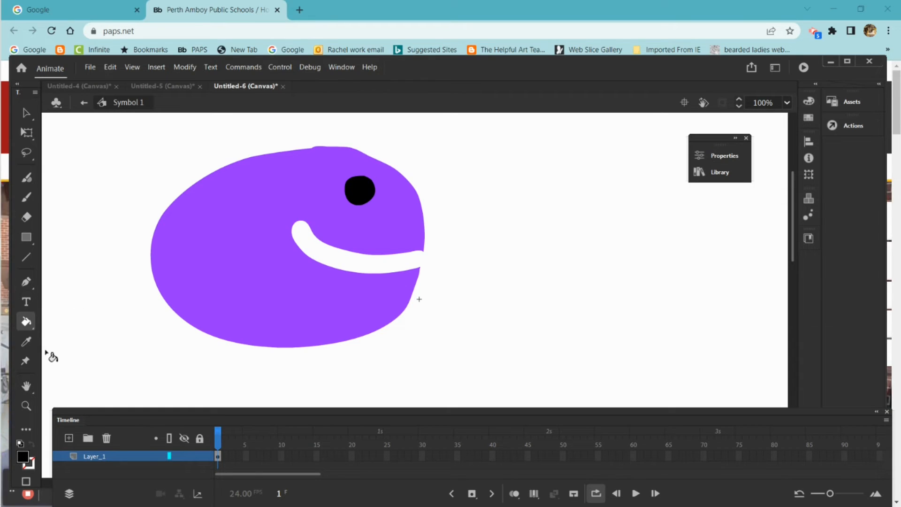
Copy frame 1 of Layer_1 into frame 2, go to frame 2 and turn on onion skinning.
{"action": "right_click", "coordinate": [216, 455]}
{"action": "left_click", "coordinate": [278, 304]}
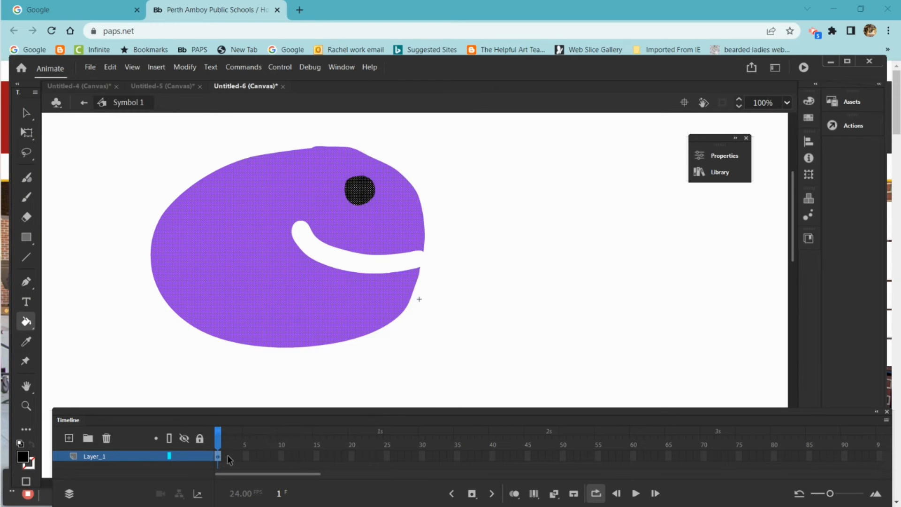
{"action": "right_click", "coordinate": [226, 455]}
{"action": "left_click", "coordinate": [279, 318]}
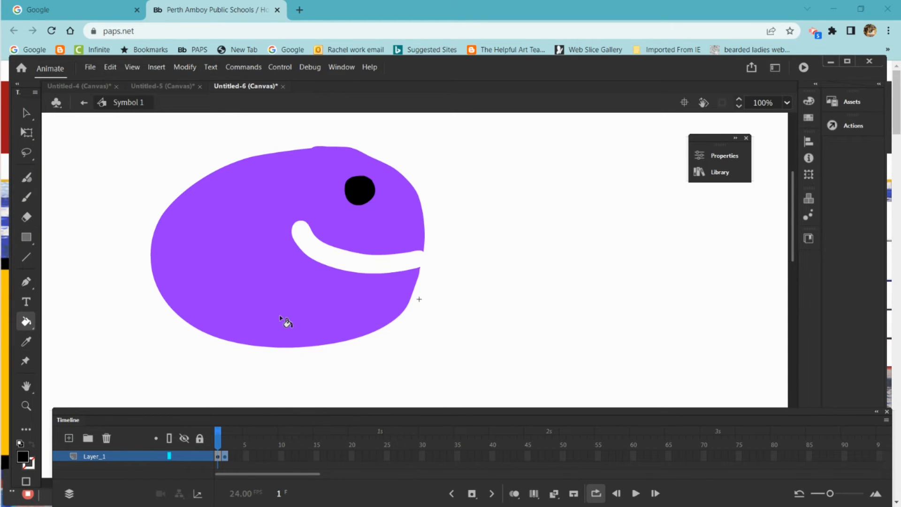
{"action": "left_click", "coordinate": [224, 436]}
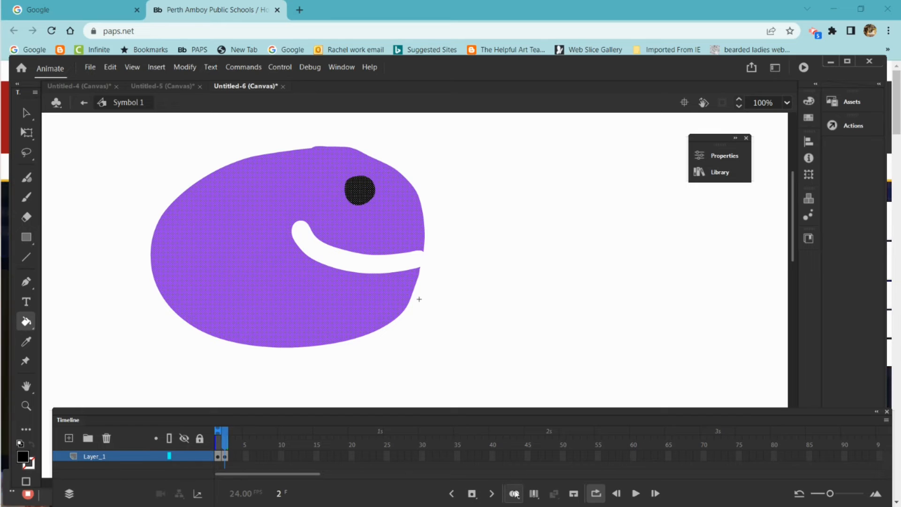
Lasso the upper head on frame 2, rotate it upward to open the mouth, shift it back and enlarge it slightly.
{"action": "left_click", "coordinate": [27, 151]}
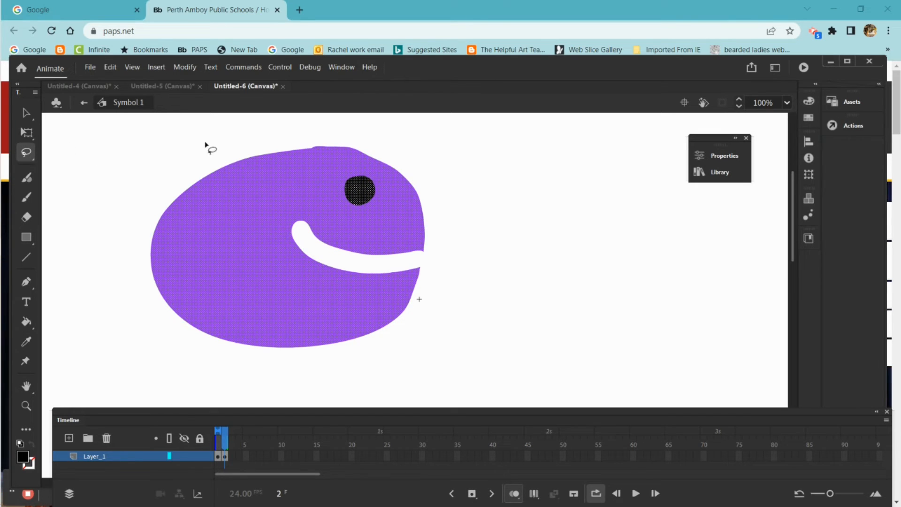
{"action": "mouse_move", "coordinate": [205, 143]}
{"action": "left_mouse_down"}
{"action": "mouse_move", "coordinate": [260, 211]}
{"action": "mouse_move", "coordinate": [298, 241]}
{"action": "left_mouse_up"}
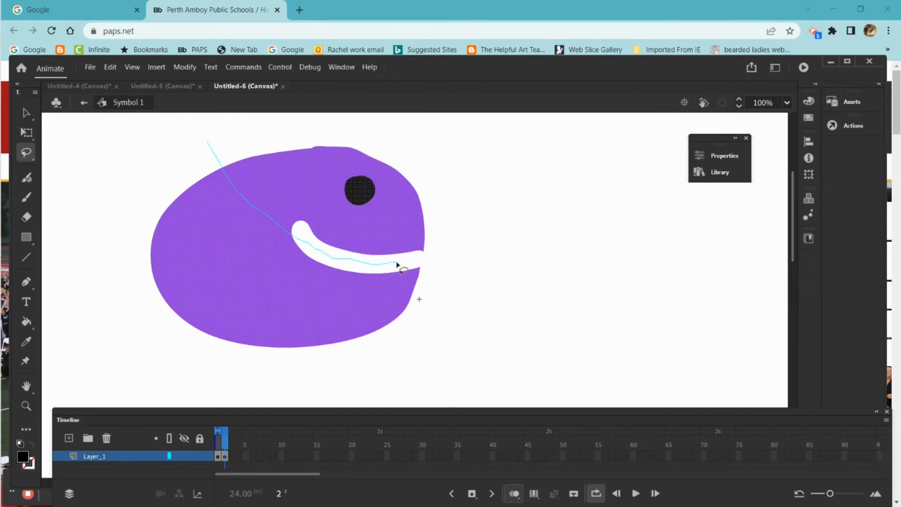
{"action": "left_click_drag", "start_coordinate": [202, 139], "coordinate": [207, 150]}
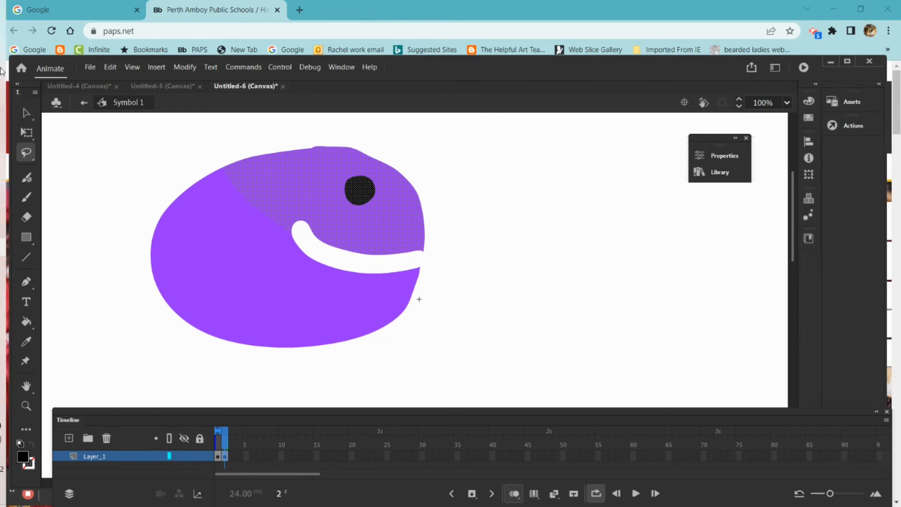
{"action": "left_click", "coordinate": [26, 132]}
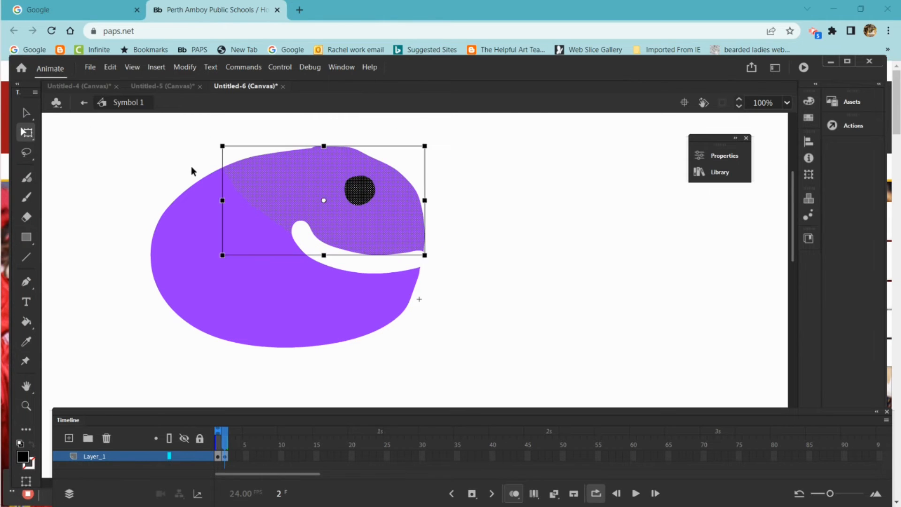
{"action": "mouse_move", "coordinate": [435, 261]}
{"action": "left_mouse_down"}
{"action": "mouse_move", "coordinate": [437, 236]}
{"action": "mouse_move", "coordinate": [423, 210]}
{"action": "left_mouse_up"}
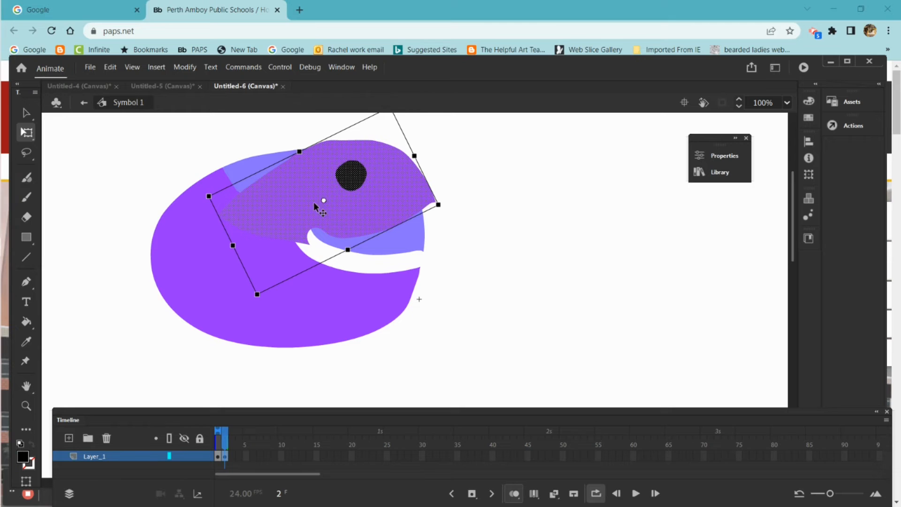
{"action": "mouse_move", "coordinate": [314, 202]}
{"action": "left_mouse_down"}
{"action": "mouse_move", "coordinate": [297, 182]}
{"action": "mouse_move", "coordinate": [292, 194]}
{"action": "left_mouse_up"}
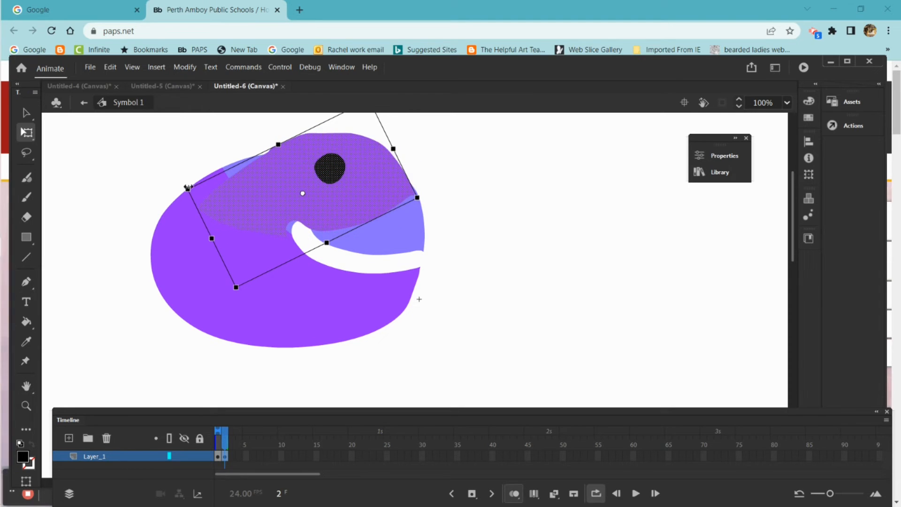
{"action": "left_click_drag", "start_coordinate": [188, 188], "coordinate": [178, 169]}
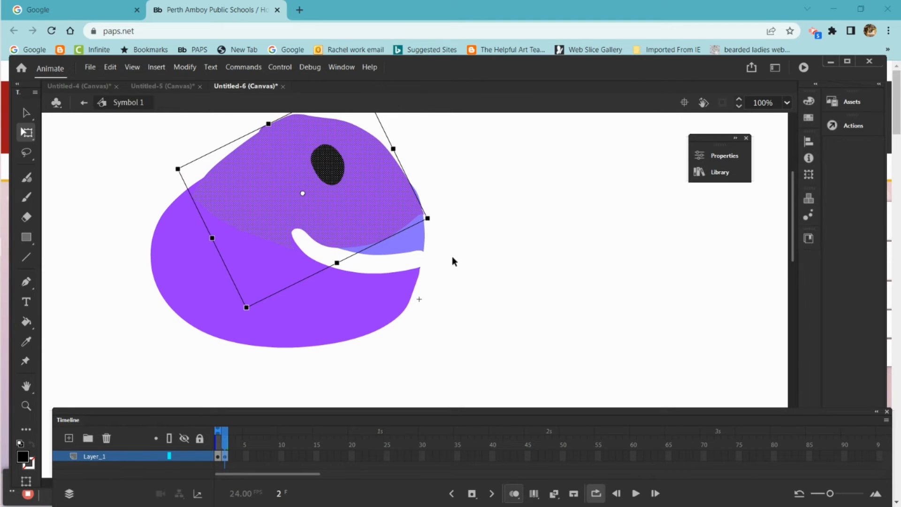
{"action": "left_click", "coordinate": [429, 302]}
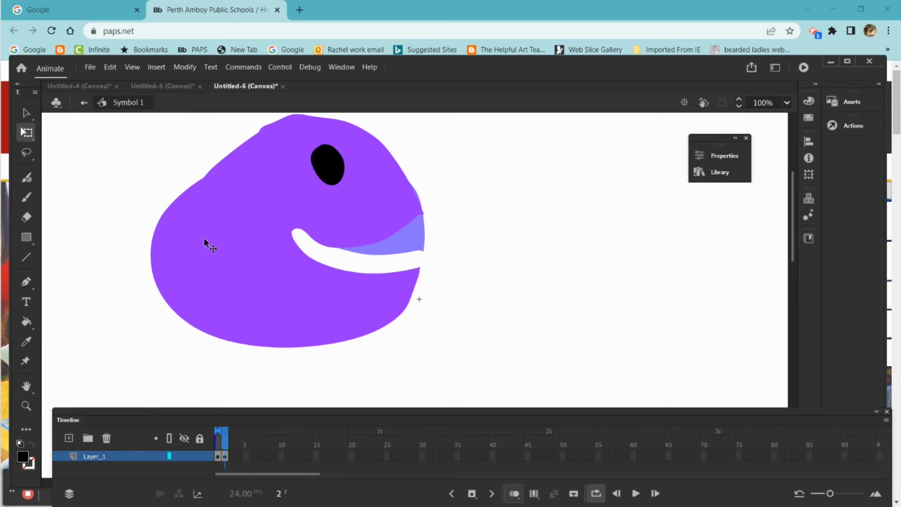
Lasso the lower jaw on frame 2 and rotate it downward to open the mouth further.
{"action": "left_click", "coordinate": [26, 152]}
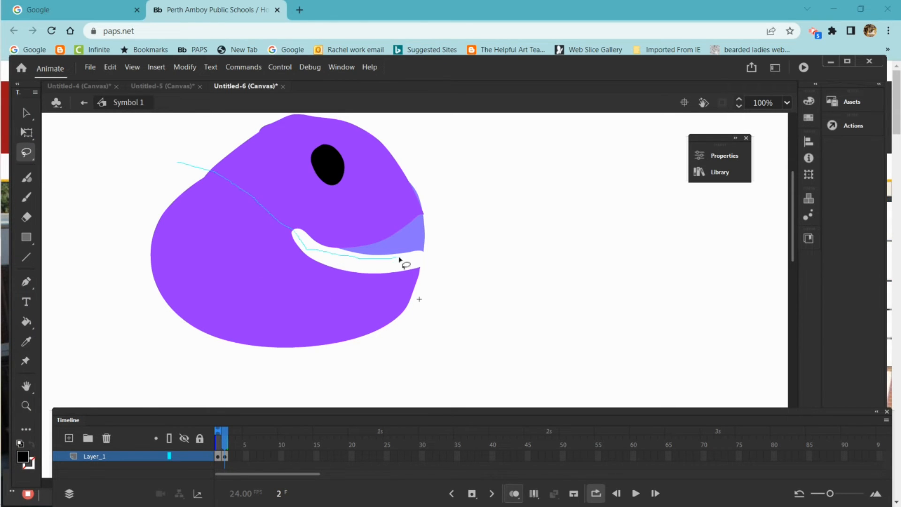
{"action": "mouse_move", "coordinate": [399, 258]}
{"action": "left_mouse_down"}
{"action": "mouse_move", "coordinate": [356, 401]}
{"action": "mouse_move", "coordinate": [133, 351]}
{"action": "mouse_move", "coordinate": [85, 202]}
{"action": "mouse_move", "coordinate": [180, 159]}
{"action": "mouse_move", "coordinate": [205, 162]}
{"action": "left_mouse_up"}
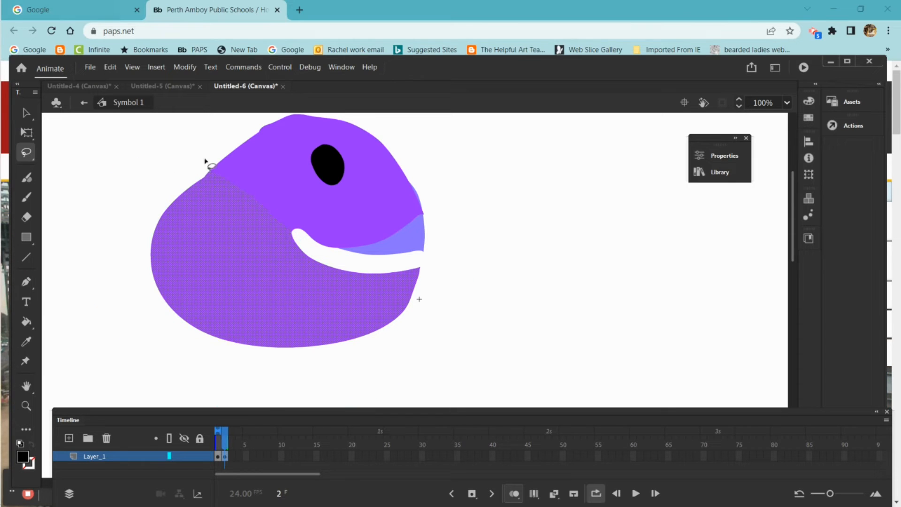
{"action": "left_click", "coordinate": [27, 132]}
{"action": "mouse_move", "coordinate": [430, 350]}
{"action": "left_mouse_down"}
{"action": "mouse_move", "coordinate": [399, 387]}
{"action": "mouse_move", "coordinate": [378, 386]}
{"action": "left_mouse_up"}
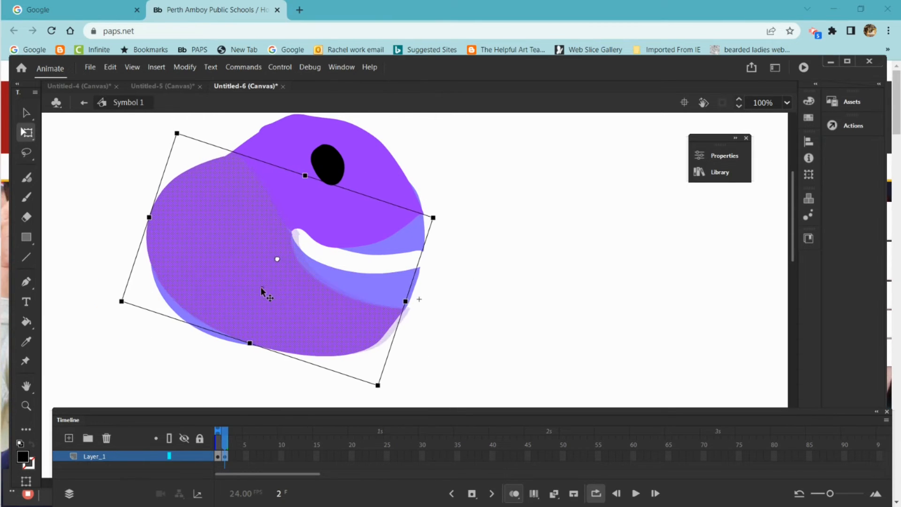
{"action": "left_click", "coordinate": [452, 164]}
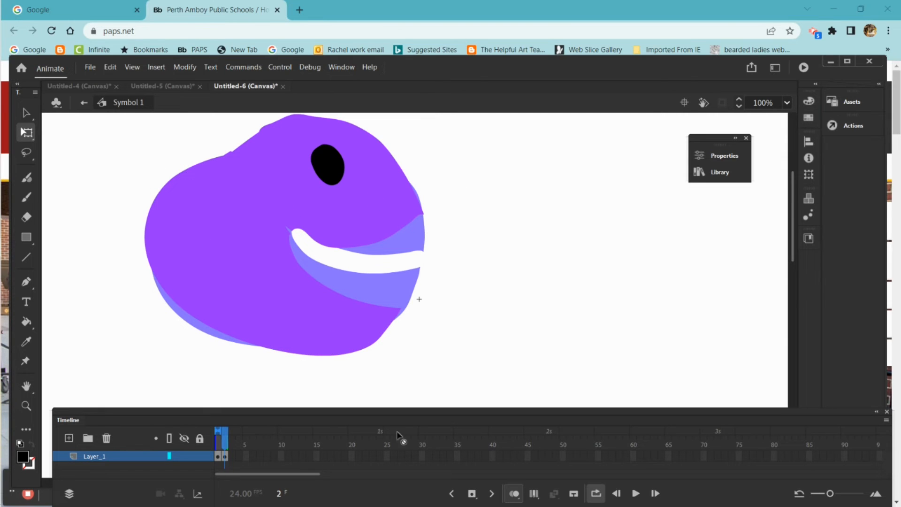
Copy frame 2 of Layer_1 into frame 3 and go to frame 3.
{"action": "right_click", "coordinate": [221, 454]}
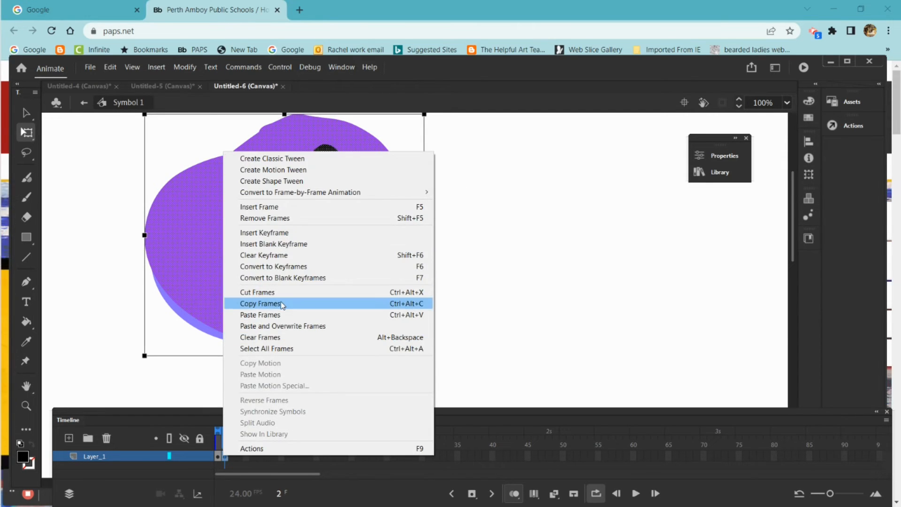
{"action": "left_click", "coordinate": [232, 304]}
{"action": "right_click", "coordinate": [232, 458]}
{"action": "left_click", "coordinate": [270, 319]}
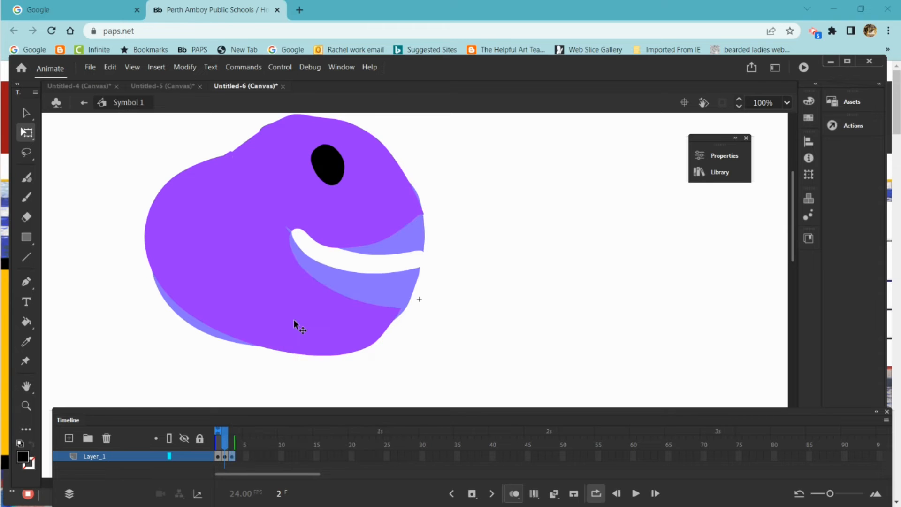
{"action": "left_click_drag", "start_coordinate": [227, 443], "coordinate": [242, 442]}
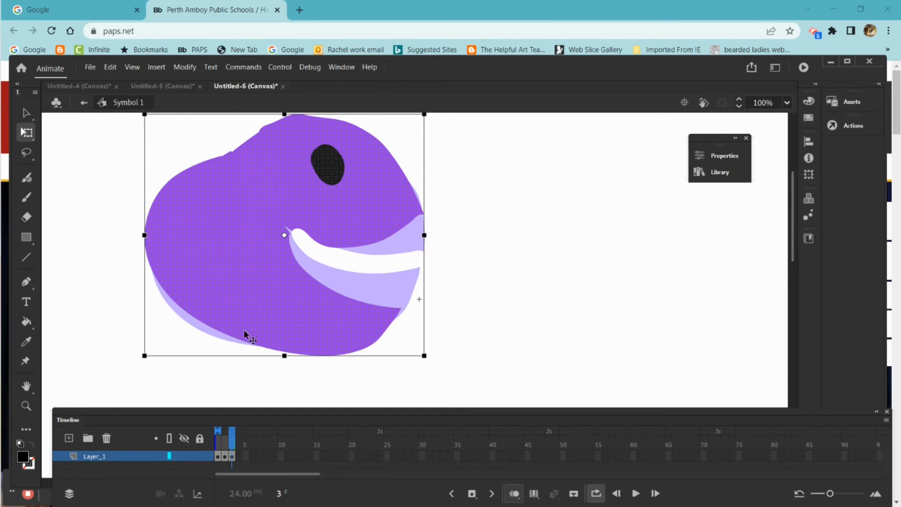
Lasso the upper head on frame 3, rotate it further upward, shift it back and enlarge it.
{"action": "left_click", "coordinate": [29, 151]}
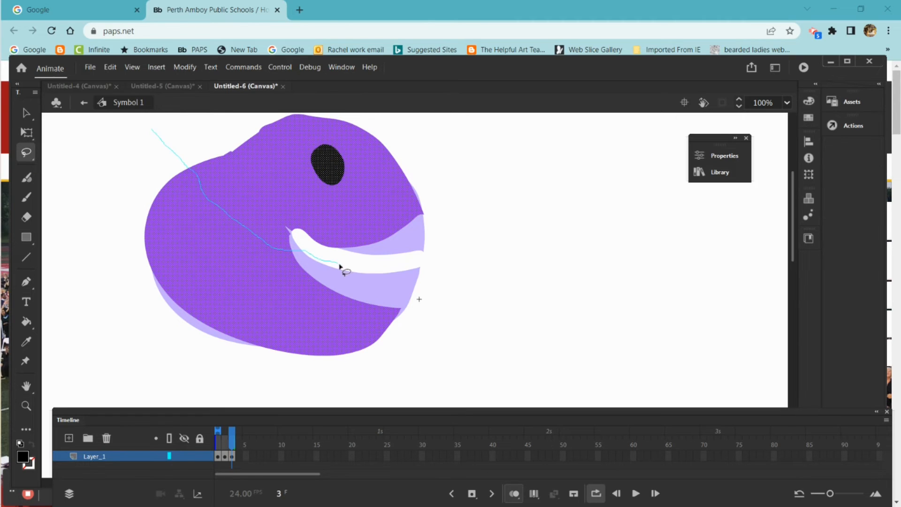
{"action": "mouse_move", "coordinate": [341, 266]}
{"action": "left_mouse_down"}
{"action": "mouse_move", "coordinate": [438, 124]}
{"action": "mouse_move", "coordinate": [181, 146]}
{"action": "mouse_move", "coordinate": [133, 162]}
{"action": "left_mouse_up"}
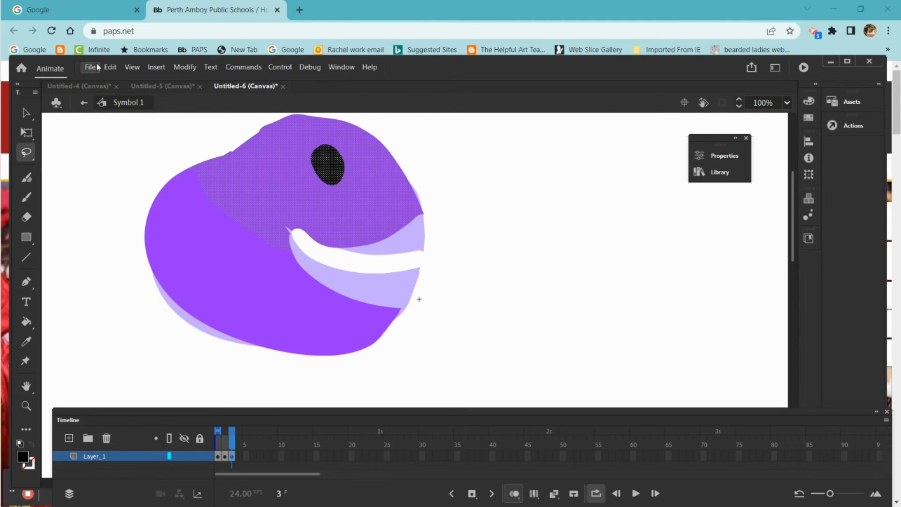
{"action": "left_click", "coordinate": [32, 131]}
{"action": "left_click_drag", "start_coordinate": [430, 257], "coordinate": [444, 226]}
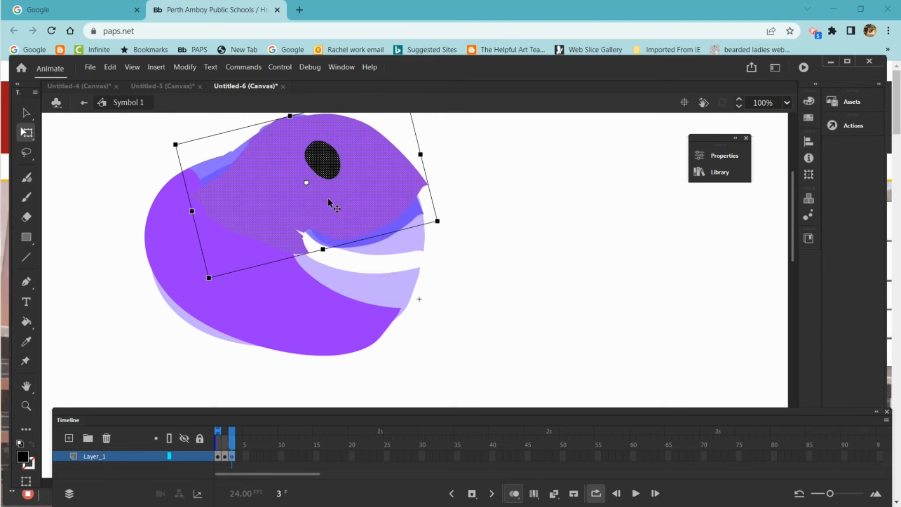
{"action": "left_click_drag", "start_coordinate": [328, 201], "coordinate": [303, 210]}
{"action": "left_click_drag", "start_coordinate": [151, 153], "coordinate": [128, 140]}
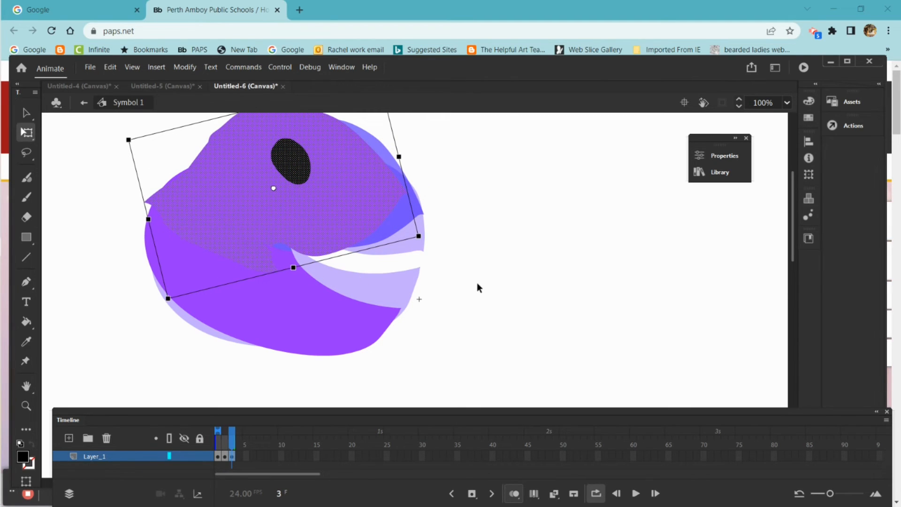
Erase the bump at the back of the head on frame 3 and brush the outline smooth in the head's purple.
{"action": "left_click", "coordinate": [26, 216]}
{"action": "left_click_drag", "start_coordinate": [153, 191], "coordinate": [138, 206]}
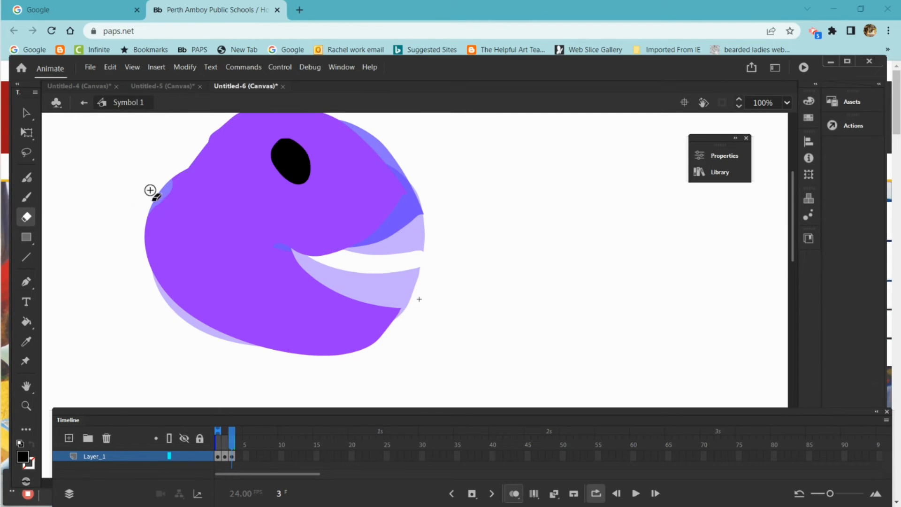
{"action": "left_click_drag", "start_coordinate": [178, 166], "coordinate": [150, 193]}
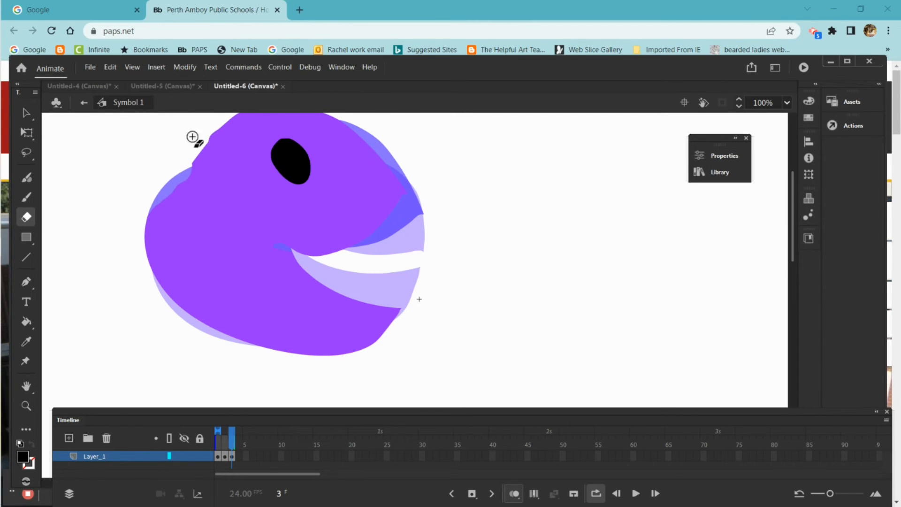
{"action": "left_click", "coordinate": [26, 197]}
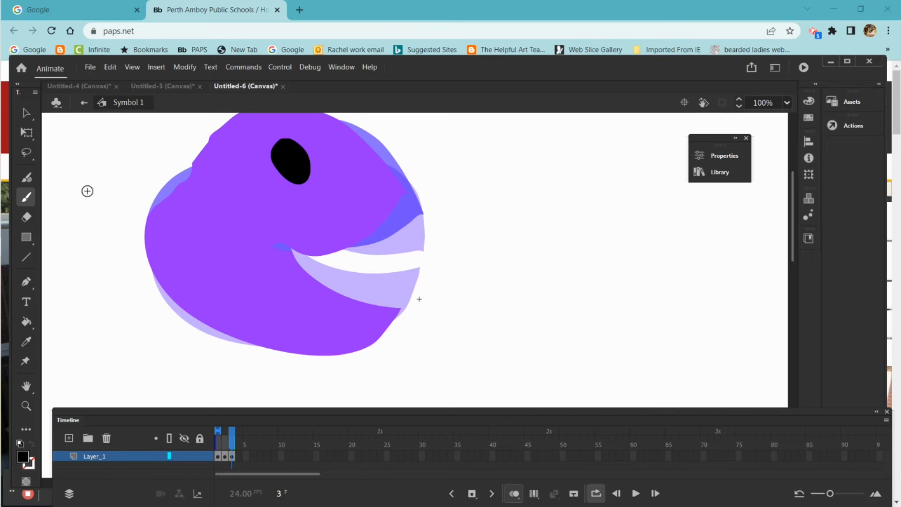
{"action": "left_click", "coordinate": [23, 456]}
{"action": "left_click", "coordinate": [241, 195]}
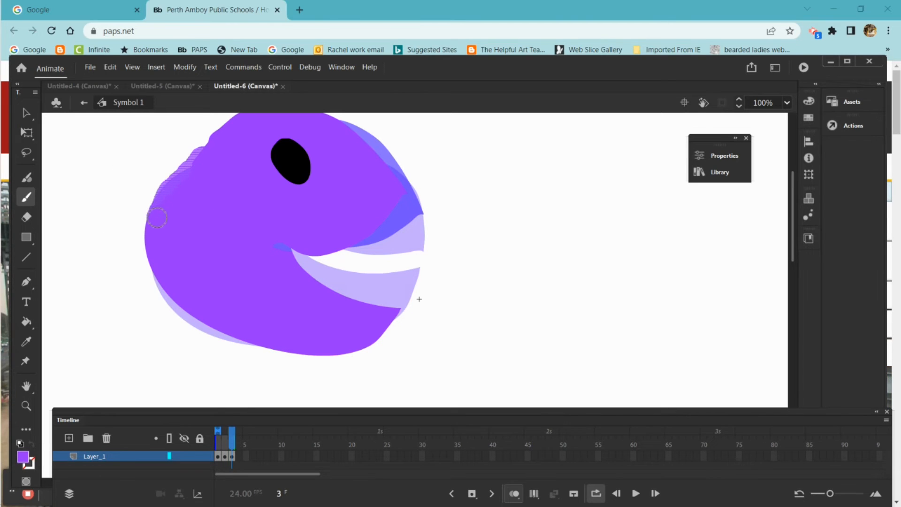
Copy frame 3 of Layer_1 into frame 4 and go to frame 4.
{"action": "right_click", "coordinate": [230, 456]}
{"action": "left_click", "coordinate": [295, 300]}
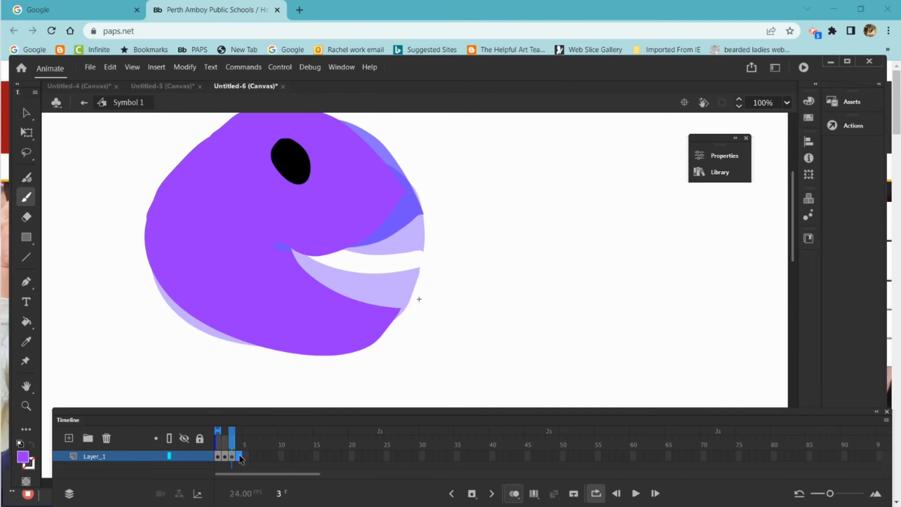
{"action": "right_click", "coordinate": [239, 455]}
{"action": "left_click", "coordinate": [274, 312]}
{"action": "left_click", "coordinate": [237, 441]}
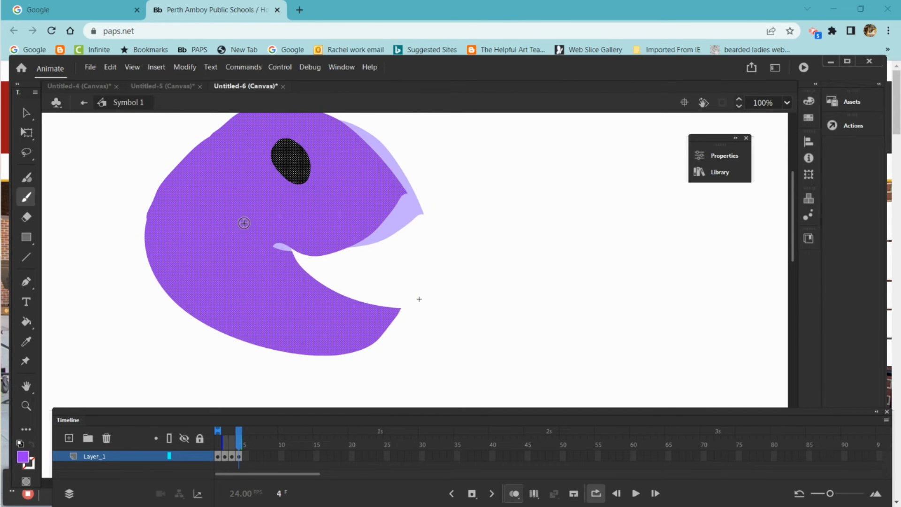
Lasso the lower jaw on frame 4, rotate it further downward and brush purple over the gap at the mouth corner.
{"action": "key", "text": "l"}
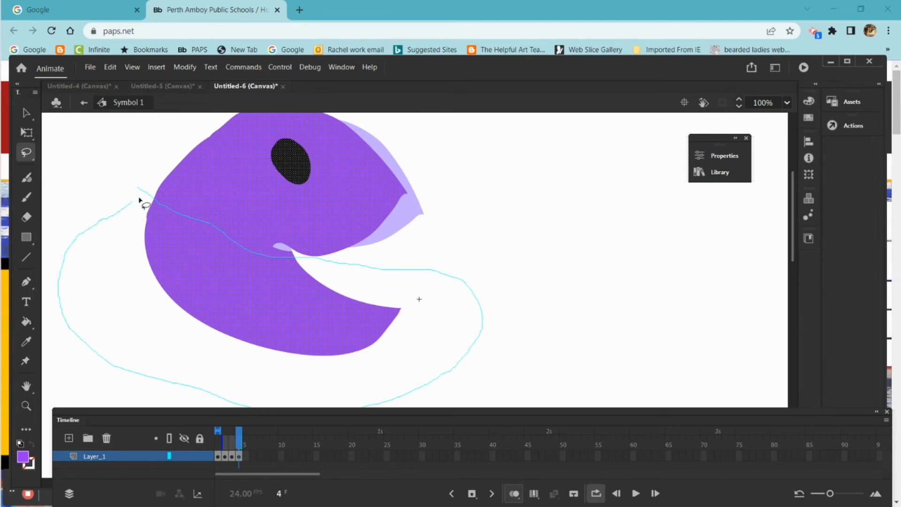
{"action": "left_click_drag", "start_coordinate": [140, 201], "coordinate": [141, 202]}
{"action": "key", "text": "q"}
{"action": "mouse_move", "coordinate": [413, 359]}
{"action": "left_mouse_down"}
{"action": "mouse_move", "coordinate": [406, 373]}
{"action": "mouse_move", "coordinate": [298, 328]}
{"action": "left_mouse_up"}
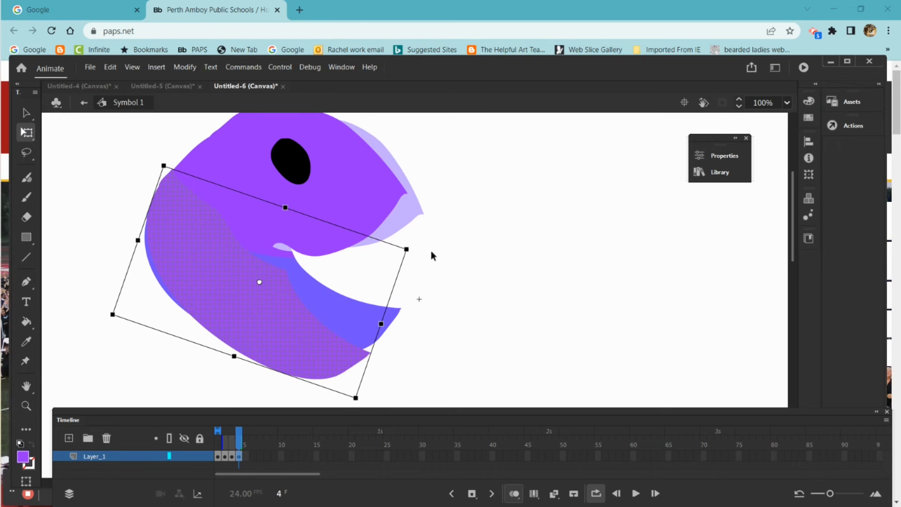
{"action": "left_click", "coordinate": [461, 336]}
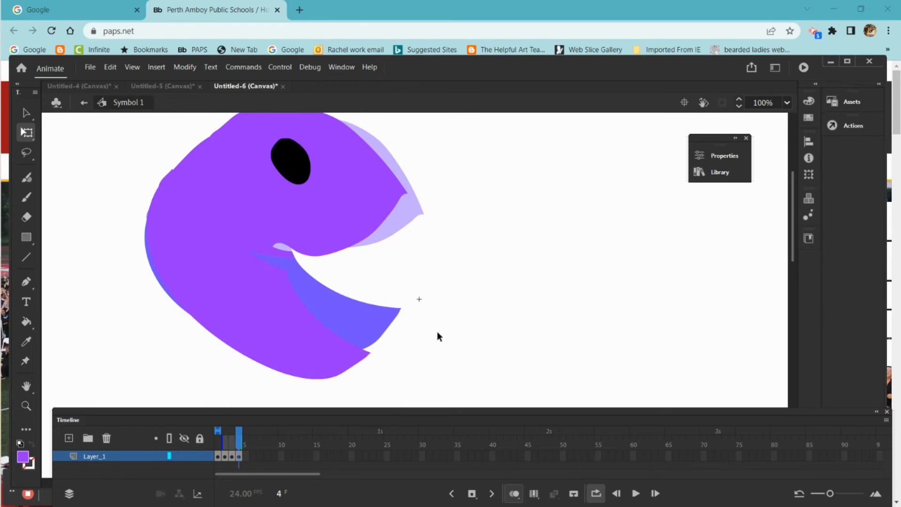
{"action": "left_click", "coordinate": [26, 199]}
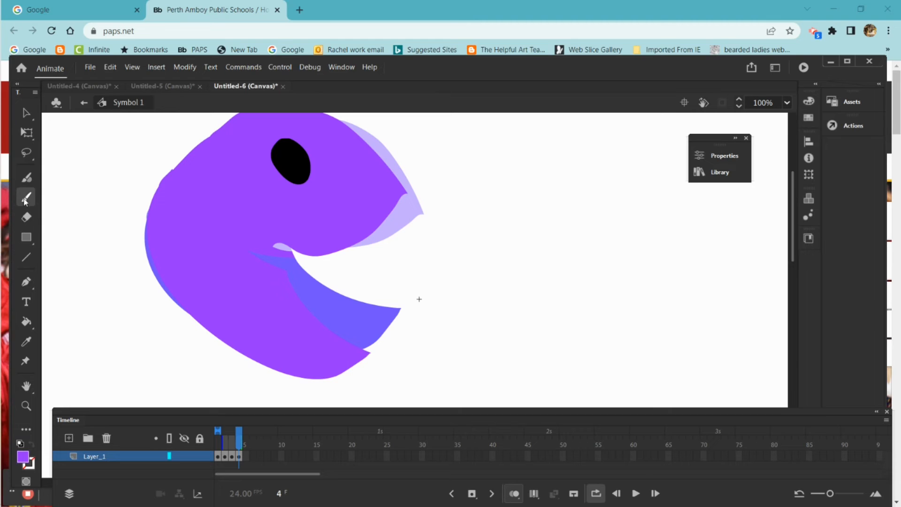
{"action": "mouse_move", "coordinate": [286, 254]}
{"action": "left_mouse_down"}
{"action": "mouse_move", "coordinate": [273, 272]}
{"action": "mouse_move", "coordinate": [277, 245]}
{"action": "left_mouse_up"}
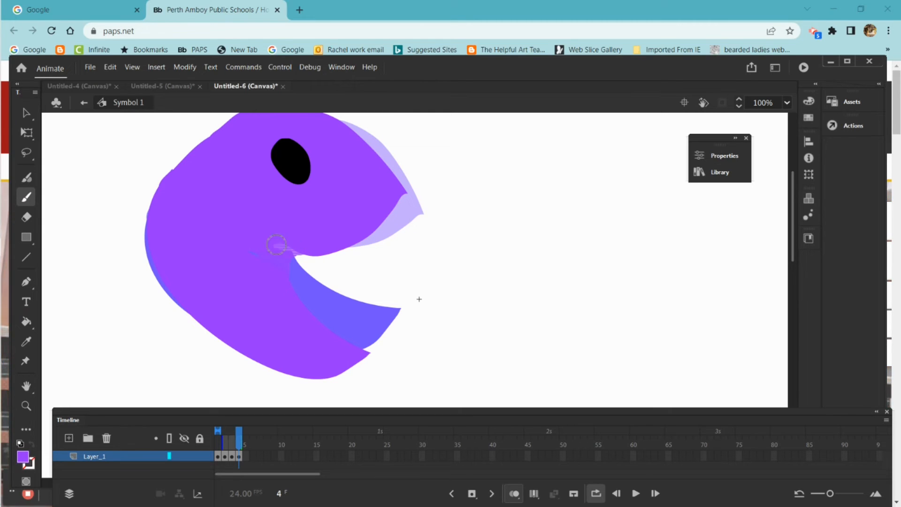
Copy frame 4 of Layer_1 into frame 5, go to frame 5 and lasso the lower jaw.
{"action": "right_click", "coordinate": [239, 456]}
{"action": "left_click", "coordinate": [296, 300]}
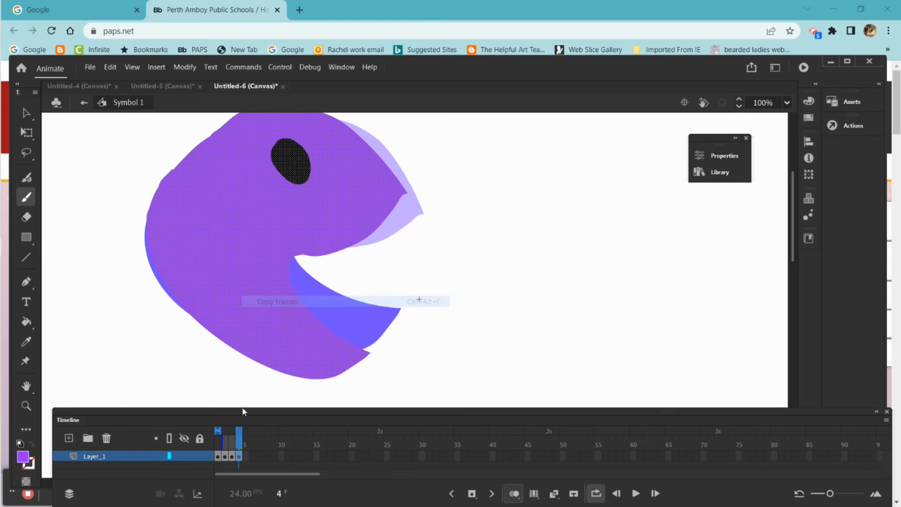
{"action": "right_click", "coordinate": [246, 456]}
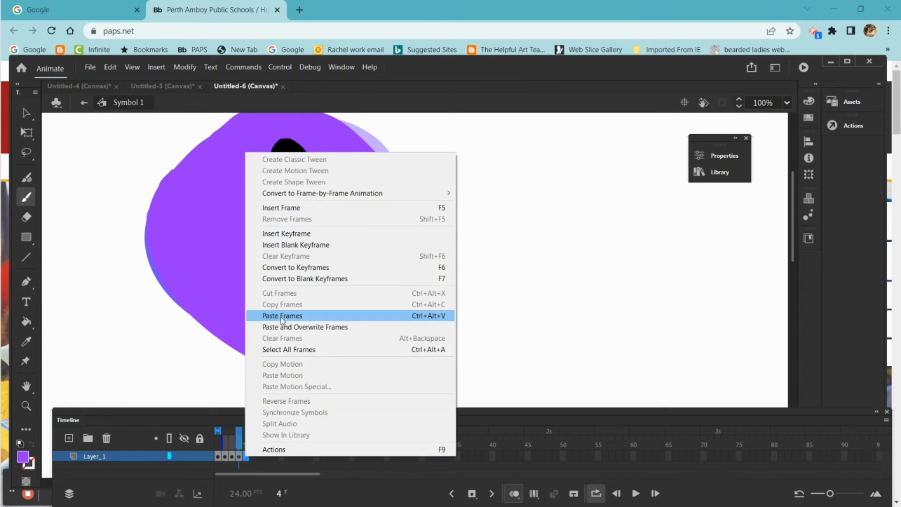
{"action": "left_click", "coordinate": [281, 316]}
{"action": "left_click", "coordinate": [246, 445]}
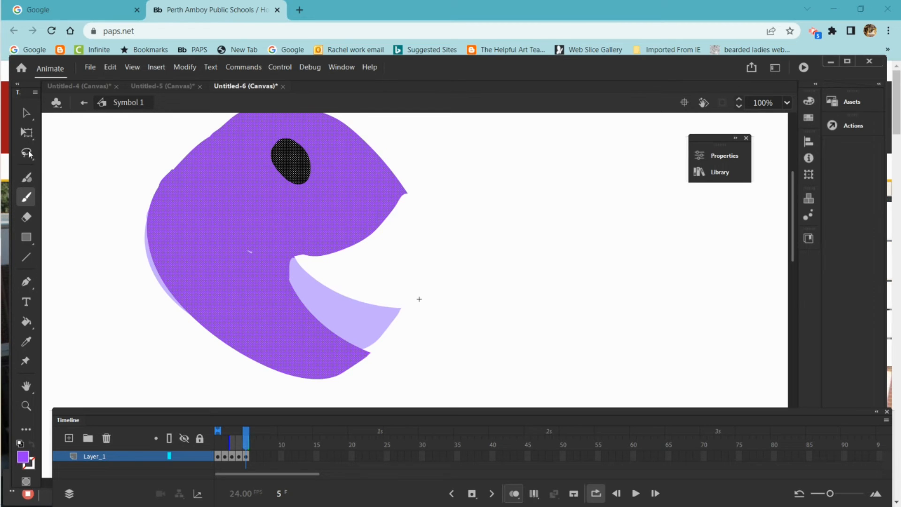
{"action": "left_click_drag", "start_coordinate": [115, 160], "coordinate": [207, 214]}
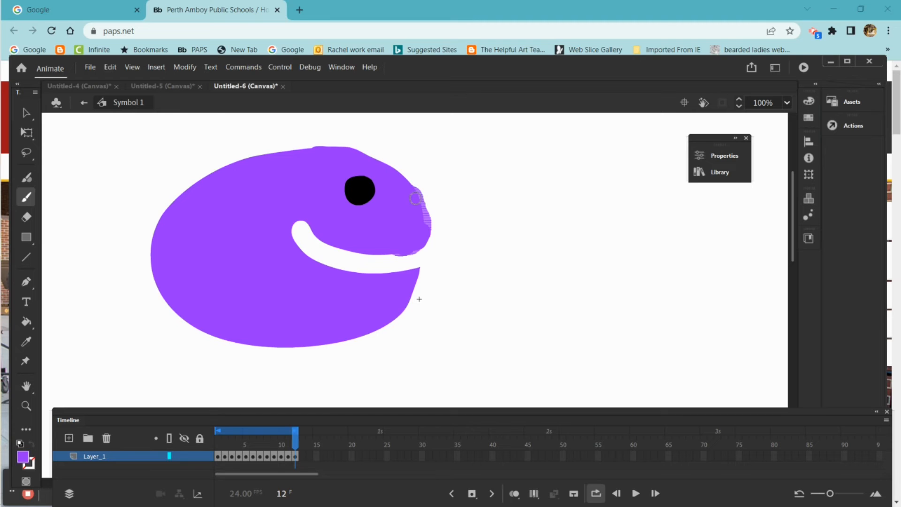
Round out the snout on frame 12 with the purple brush and trim the upper lip's tip on frame 1 with the Eraser.
{"action": "left_click_drag", "start_coordinate": [415, 198], "coordinate": [415, 244]}
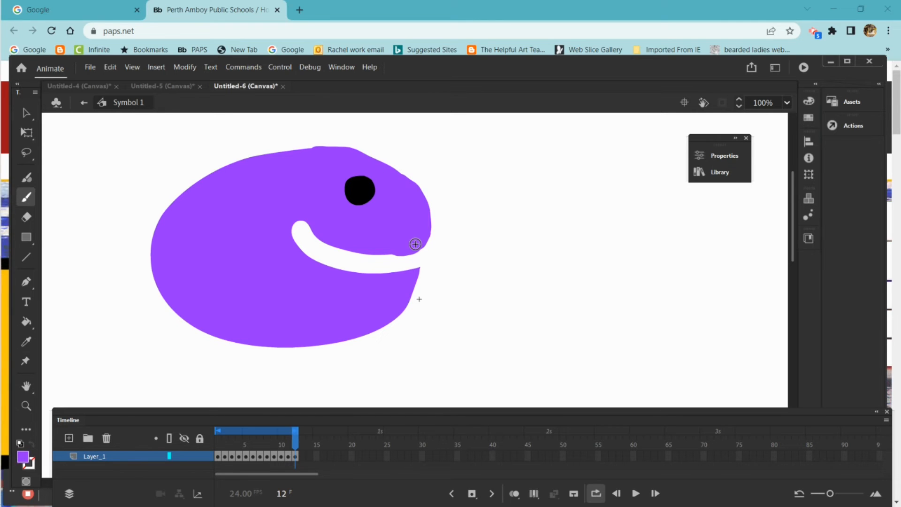
{"action": "key", "text": "Return"}
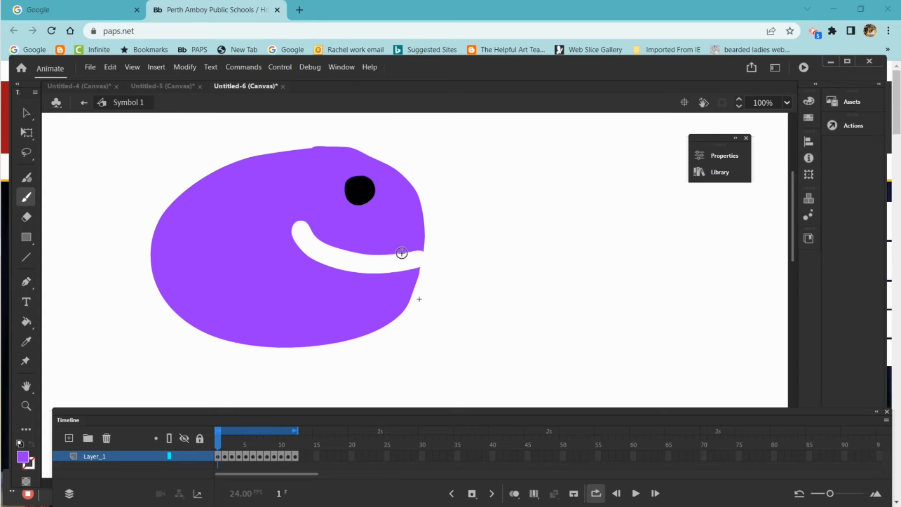
{"action": "left_click", "coordinate": [26, 216]}
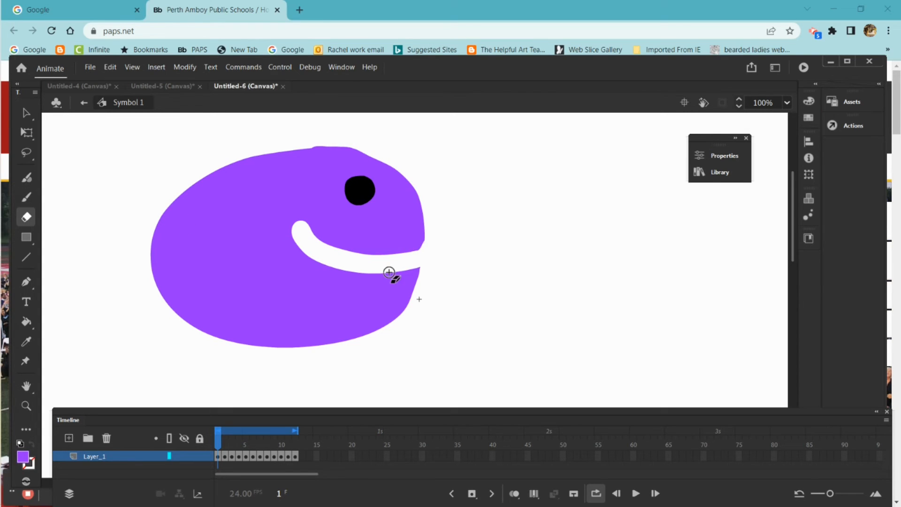
Step through frames 2 to 12 of Layer_1 to examine the head's shape as the mouth opens and closes.
{"action": "left_click", "coordinate": [225, 456]}
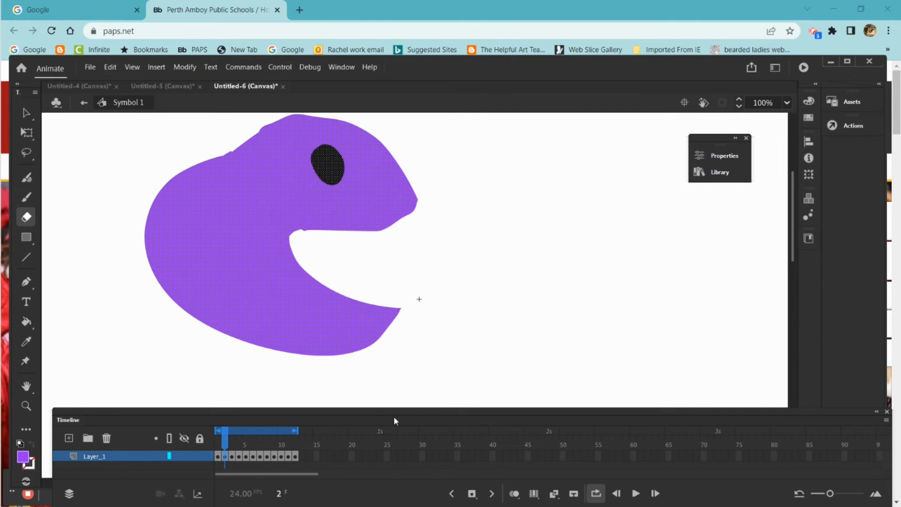
{"action": "left_click", "coordinate": [235, 456]}
{"action": "left_click", "coordinate": [239, 456]}
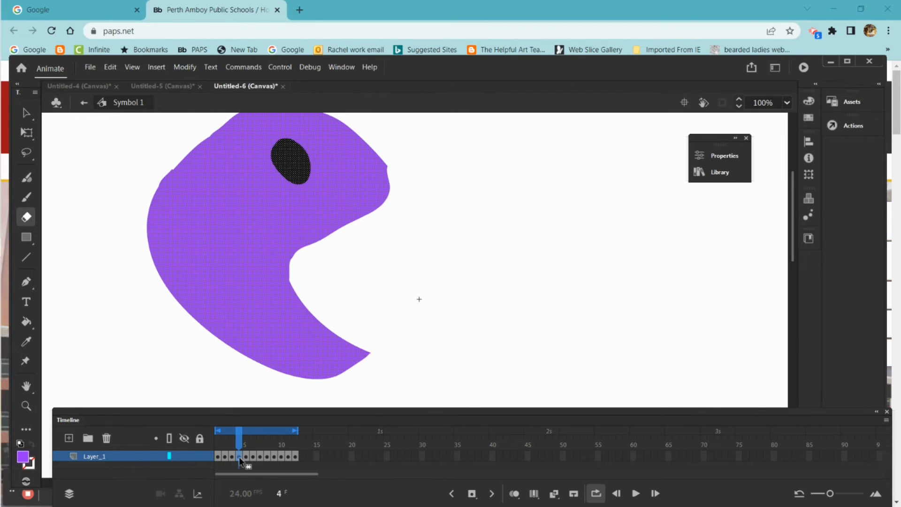
{"action": "left_click", "coordinate": [245, 457]}
{"action": "left_click", "coordinate": [254, 457]}
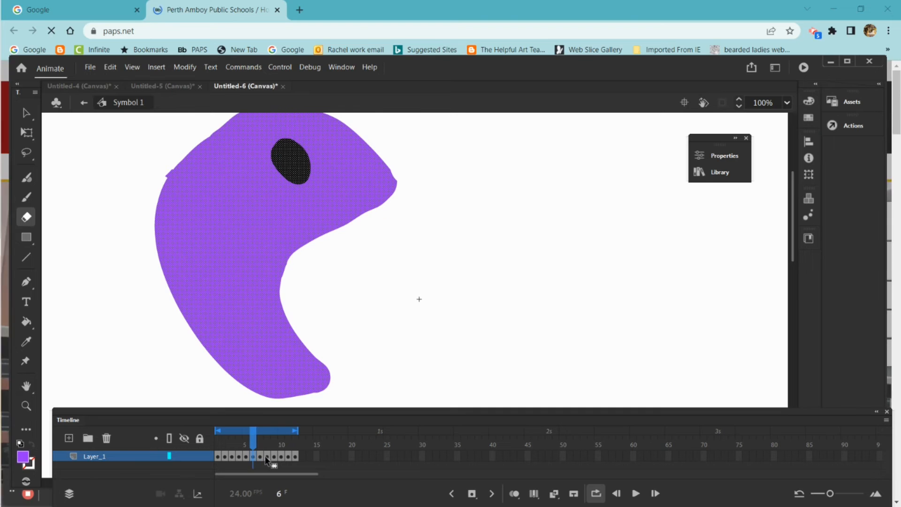
{"action": "left_click", "coordinate": [261, 456]}
{"action": "left_click", "coordinate": [268, 456]}
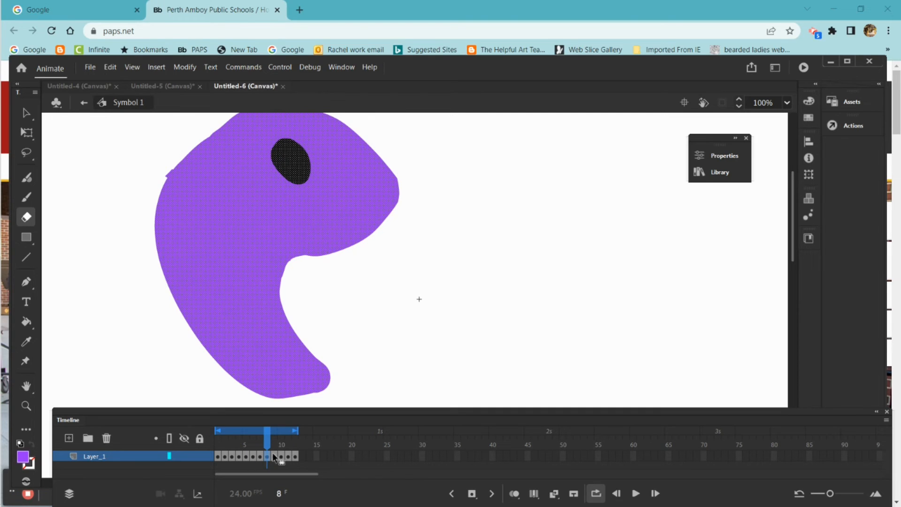
{"action": "left_click", "coordinate": [275, 456]}
{"action": "left_click", "coordinate": [282, 457]}
{"action": "left_click", "coordinate": [289, 457]}
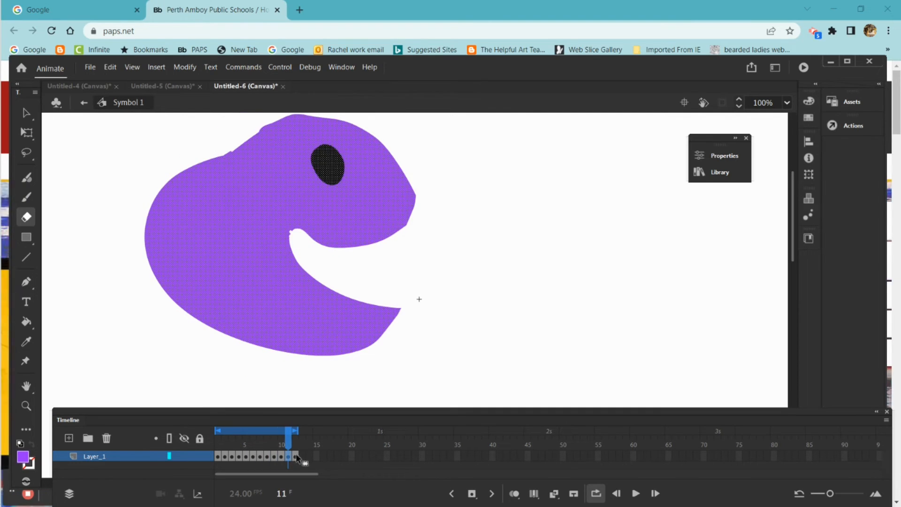
{"action": "left_click", "coordinate": [296, 456]}
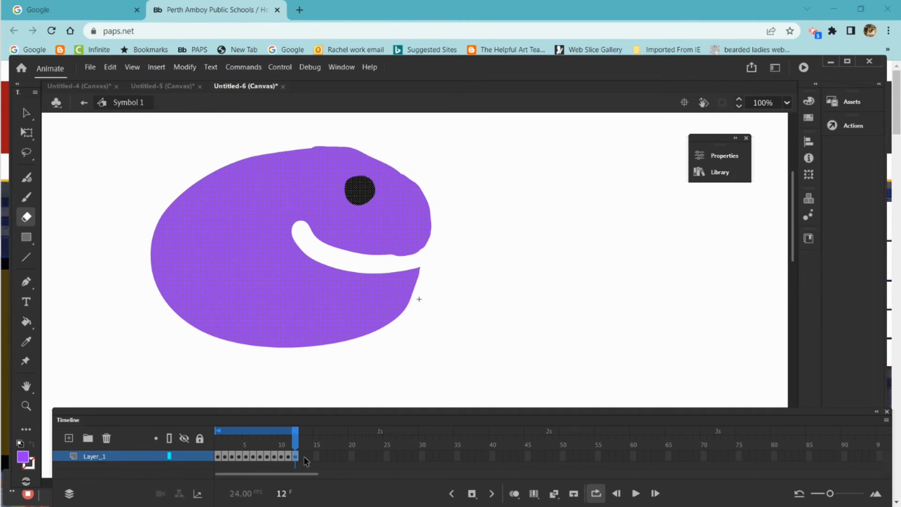
Copy frames 1 to 12 of Layer_1 and paste them starting at frame 13.
{"action": "left_click_drag", "start_coordinate": [303, 456], "coordinate": [188, 458]}
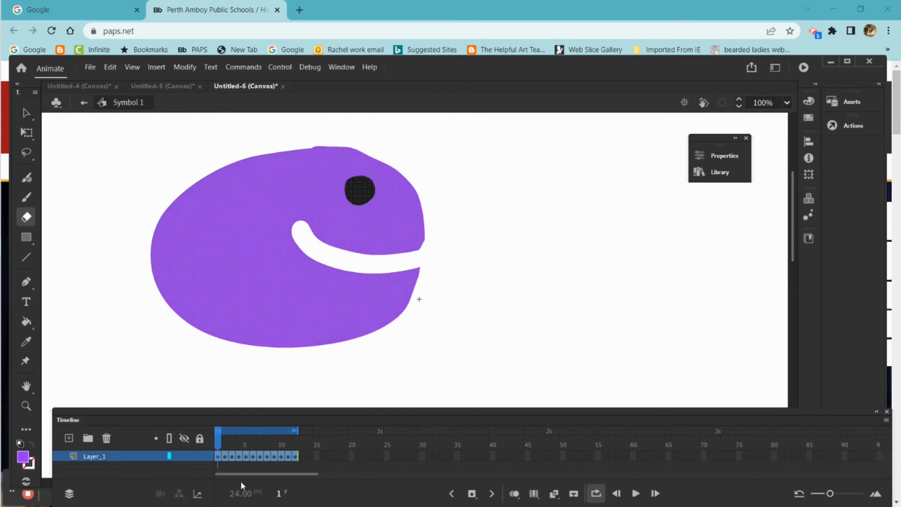
{"action": "right_click", "coordinate": [261, 455]}
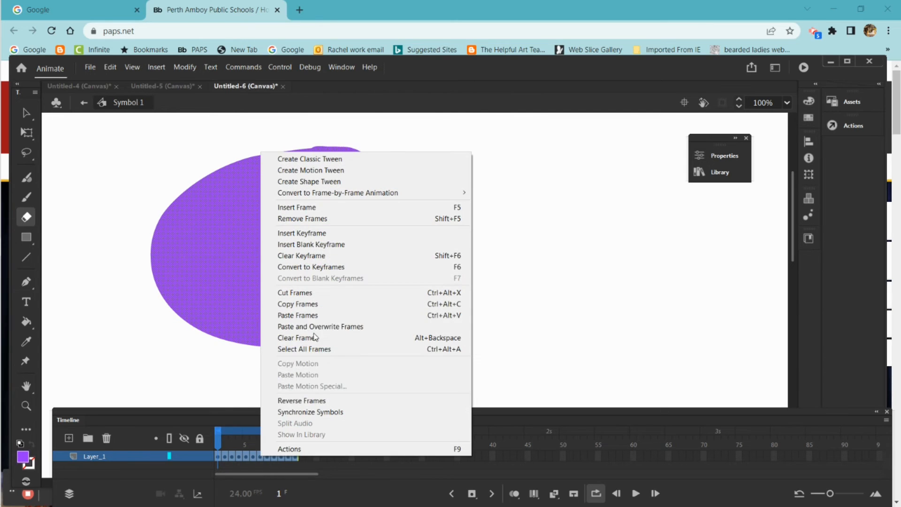
{"action": "left_click", "coordinate": [324, 306]}
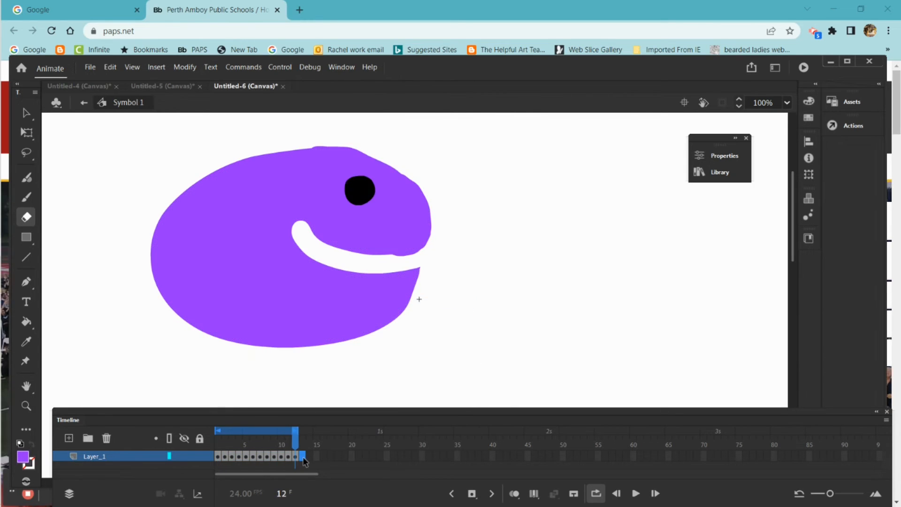
{"action": "right_click", "coordinate": [301, 457]}
{"action": "left_click", "coordinate": [352, 317]}
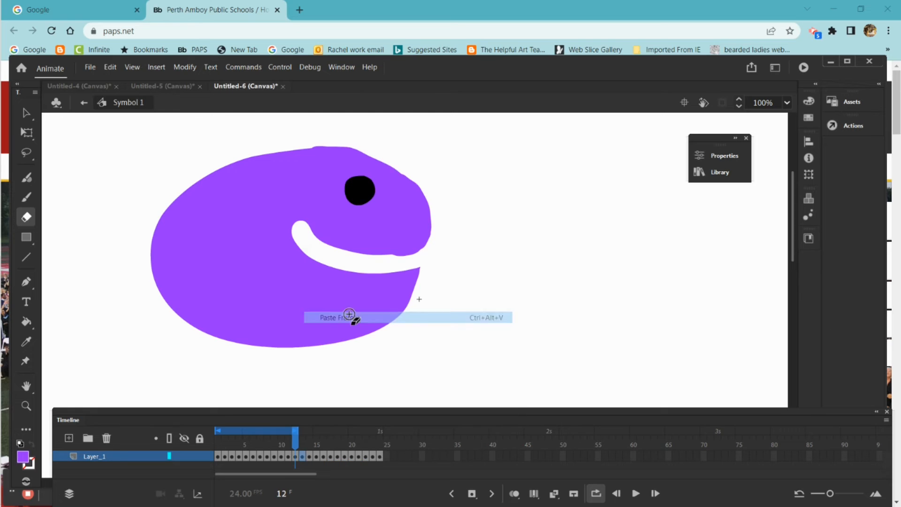
Paste the copied 12-frame mouth cycle again starting at frames 25 and 37.
{"action": "right_click", "coordinate": [387, 458]}
{"action": "left_click", "coordinate": [455, 316]}
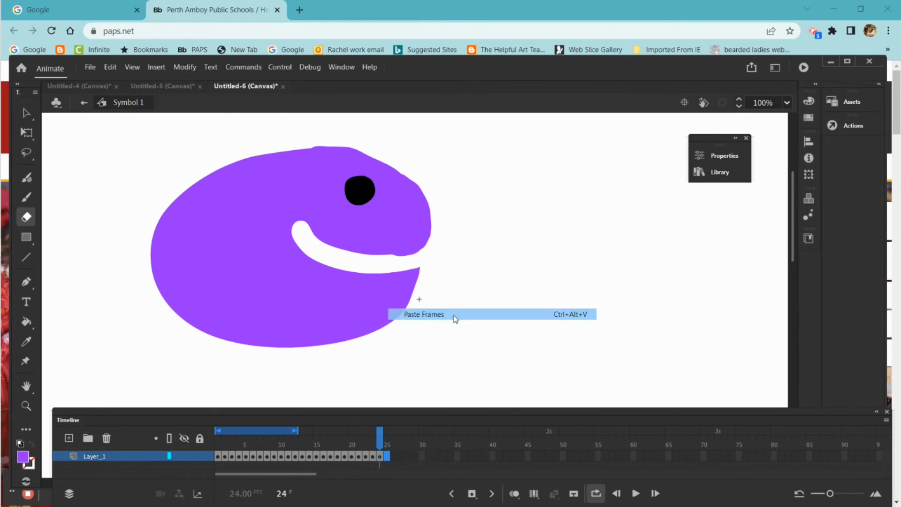
{"action": "right_click", "coordinate": [472, 459]}
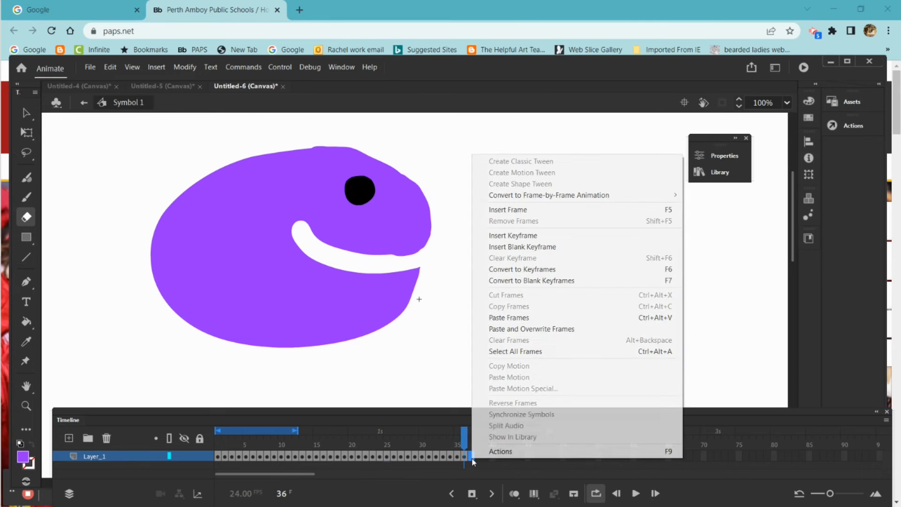
{"action": "left_click", "coordinate": [516, 316]}
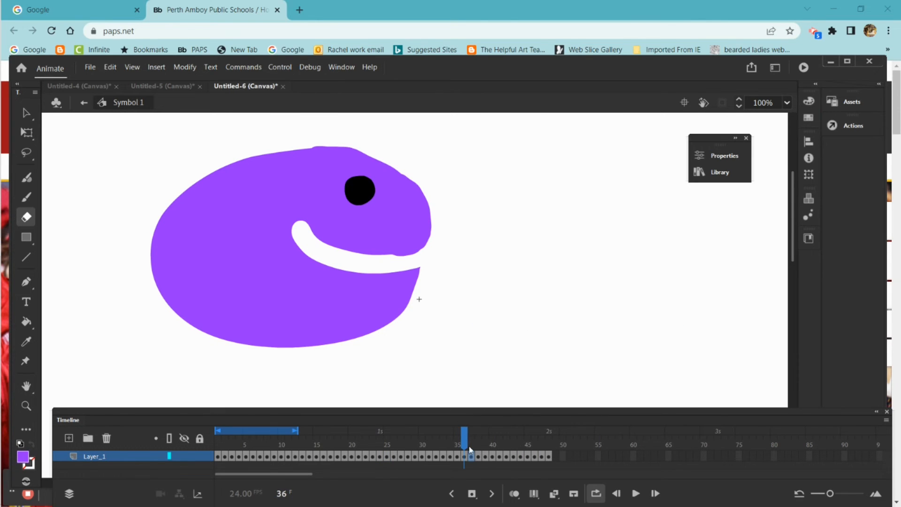
Preview the mouth animation from frame 1 with the loop range extended to frame 48, and return to Scene 1.
{"action": "left_click_drag", "start_coordinate": [464, 436], "coordinate": [114, 416]}
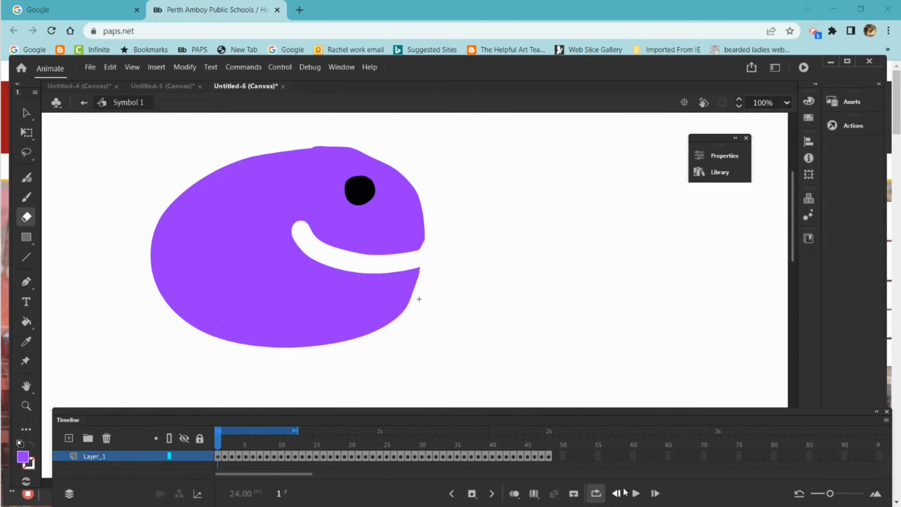
{"action": "left_click_drag", "start_coordinate": [298, 428], "coordinate": [569, 426]}
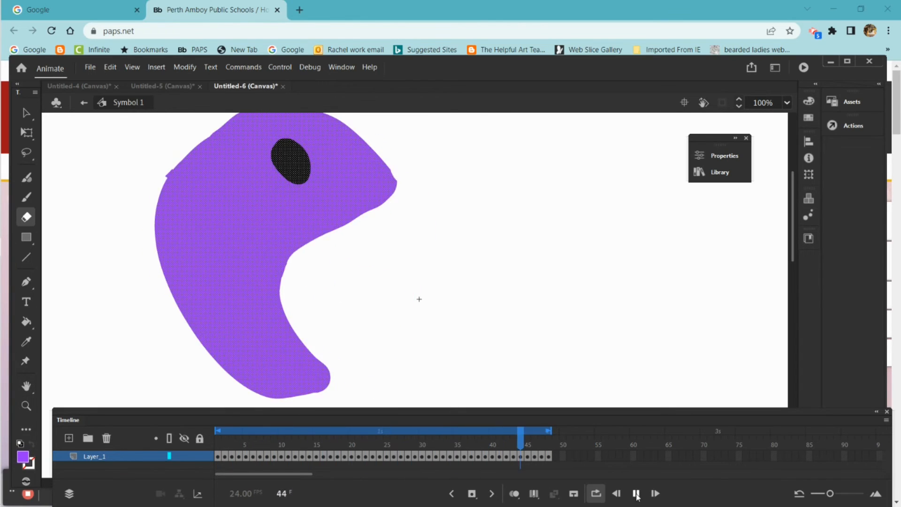
{"action": "left_click", "coordinate": [636, 494]}
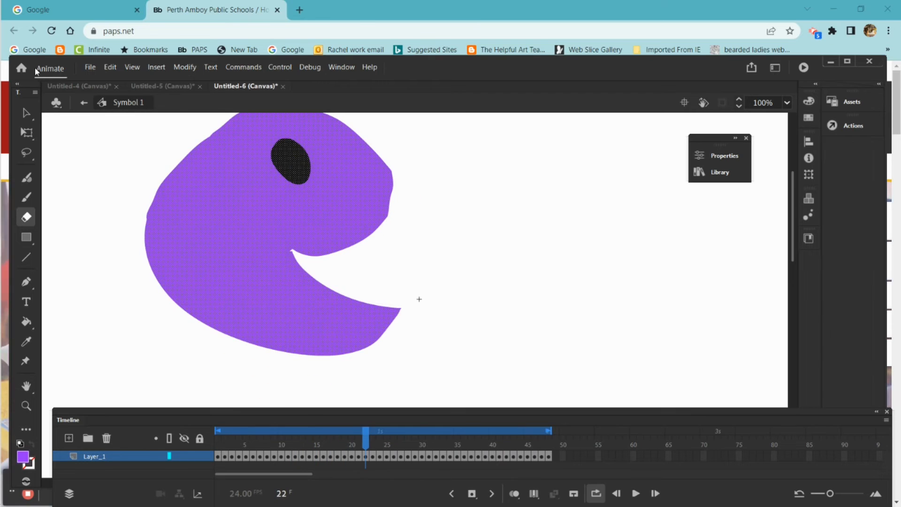
{"action": "left_click", "coordinate": [84, 105]}
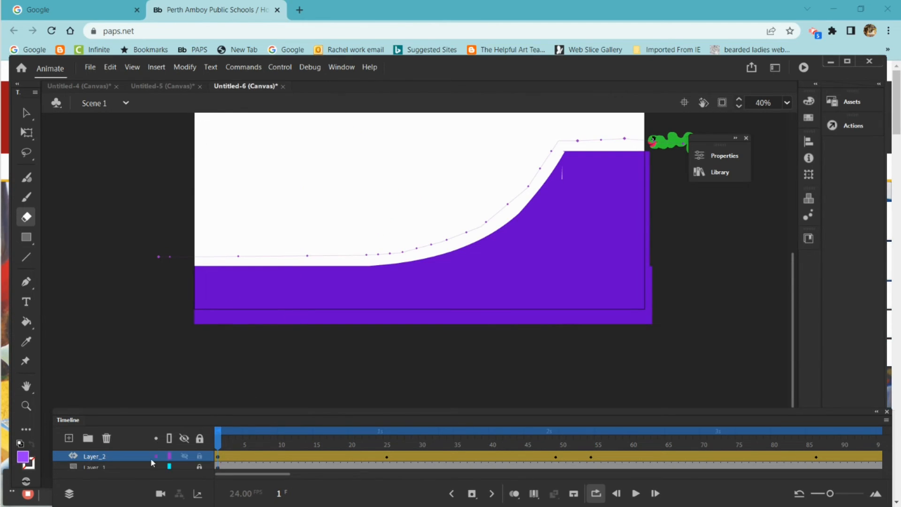
Add a new layer above Layer_2 and rename Symbol 1 in the library to Pac Man.
{"action": "left_click", "coordinate": [69, 438]}
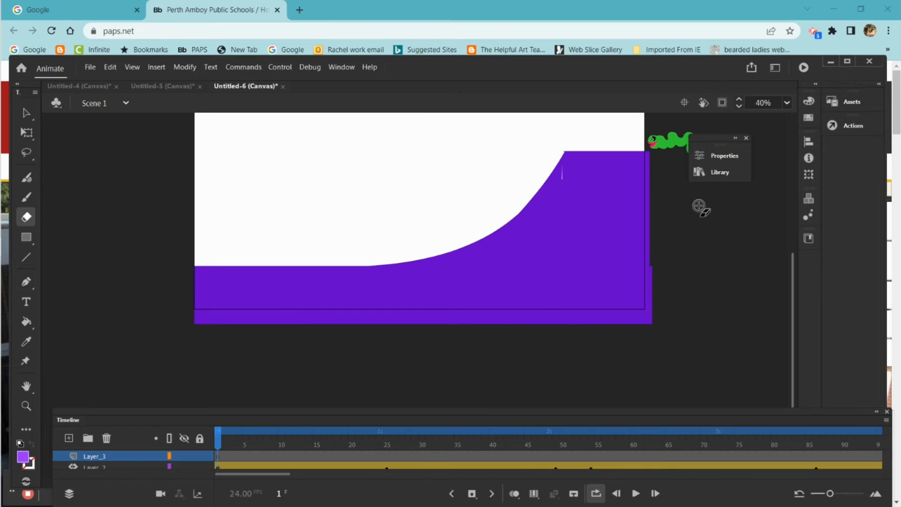
{"action": "left_click", "coordinate": [720, 173]}
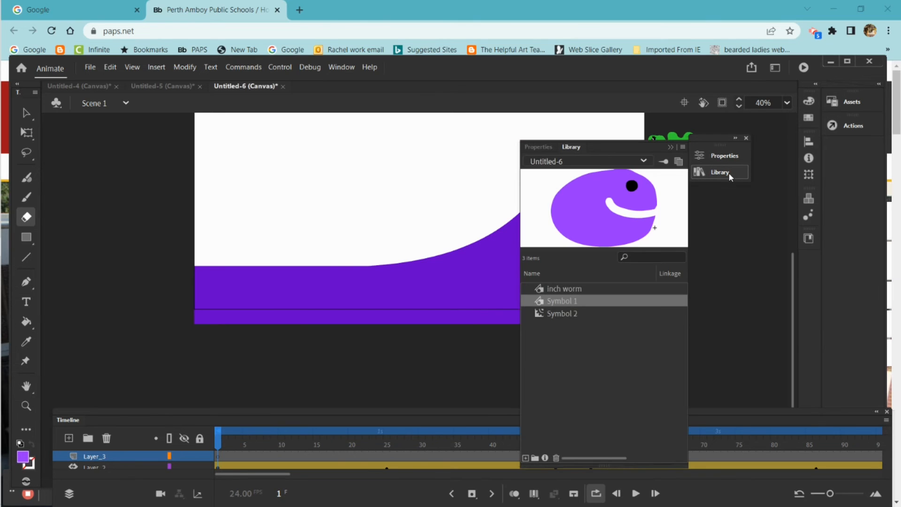
{"action": "double_click", "coordinate": [559, 302]}
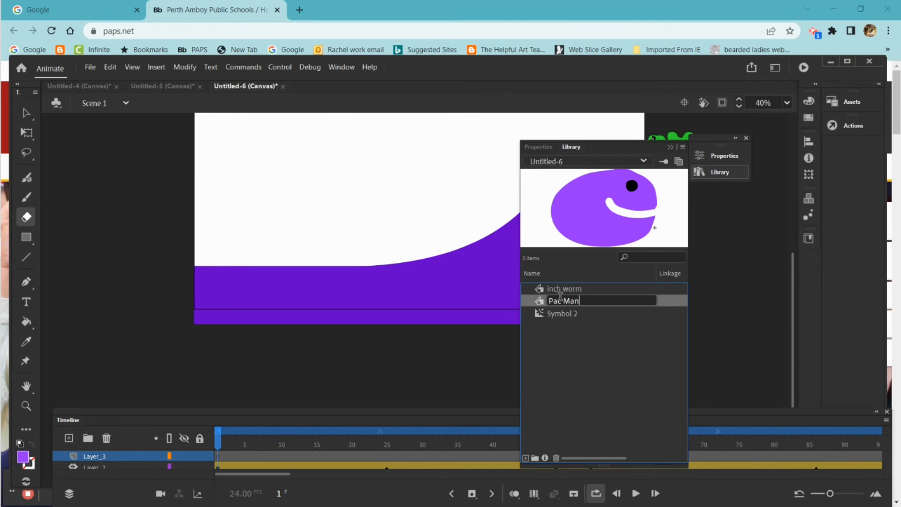
{"action": "key", "text": "Return"}
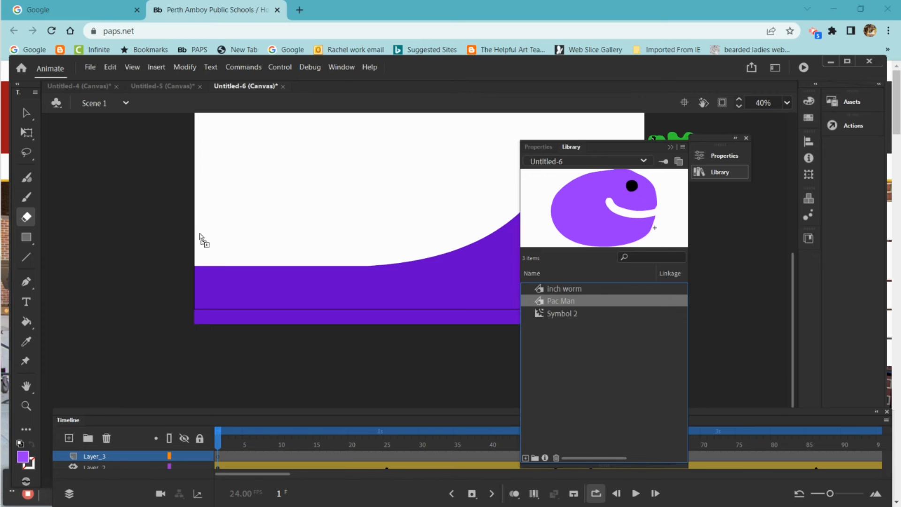
Place the Pac Man symbol on Layer_3 at the stage's left edge, enlarge it well beyond the slope's height, and rotate it slightly.
{"action": "left_click_drag", "start_coordinate": [148, 201], "coordinate": [155, 207]}
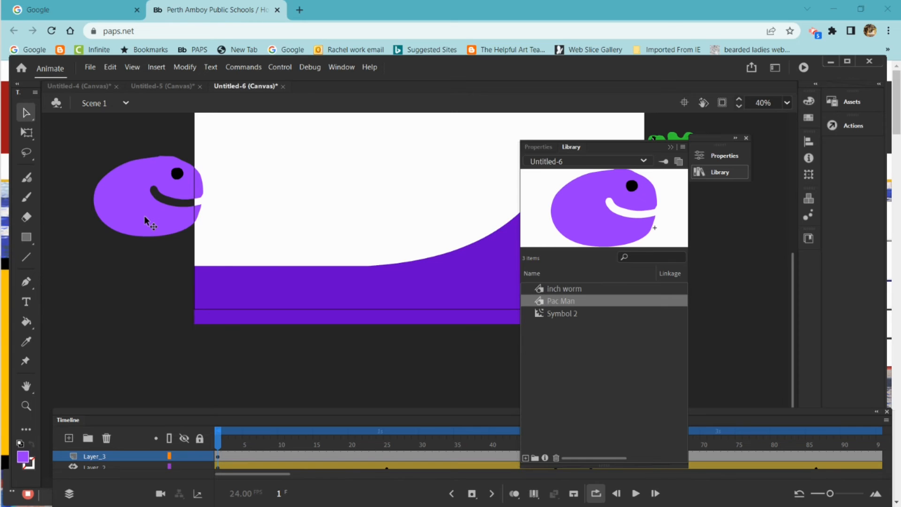
{"action": "left_click_drag", "start_coordinate": [144, 216], "coordinate": [220, 284]}
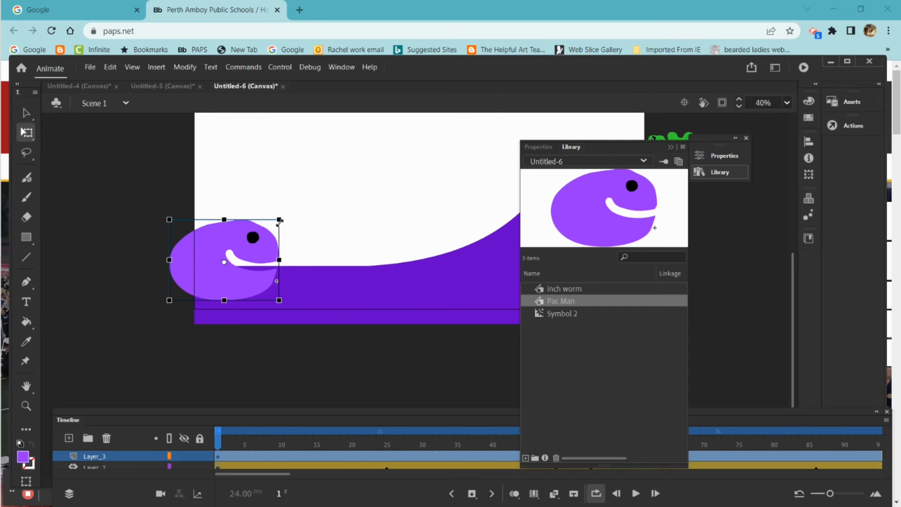
{"action": "left_click_drag", "start_coordinate": [285, 220], "coordinate": [352, 93]}
{"action": "left_click_drag", "start_coordinate": [305, 227], "coordinate": [262, 218]}
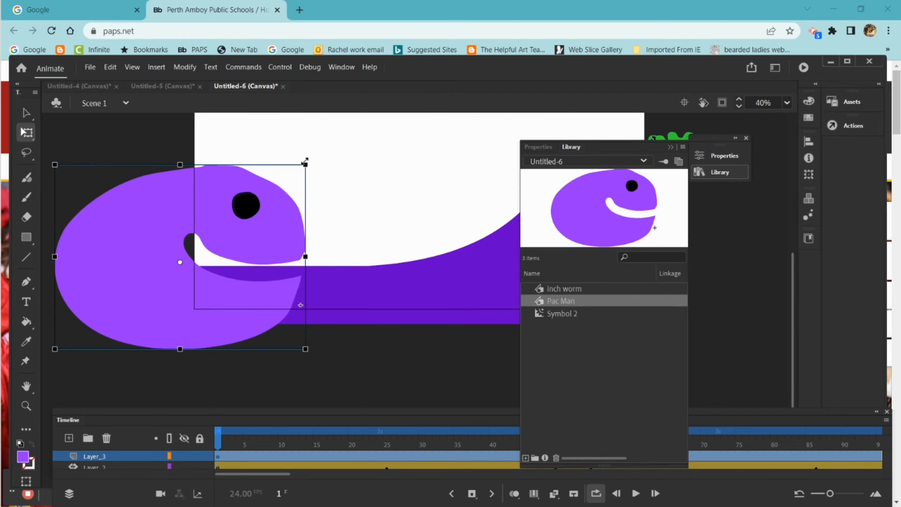
{"action": "left_click_drag", "start_coordinate": [305, 165], "coordinate": [354, 106]}
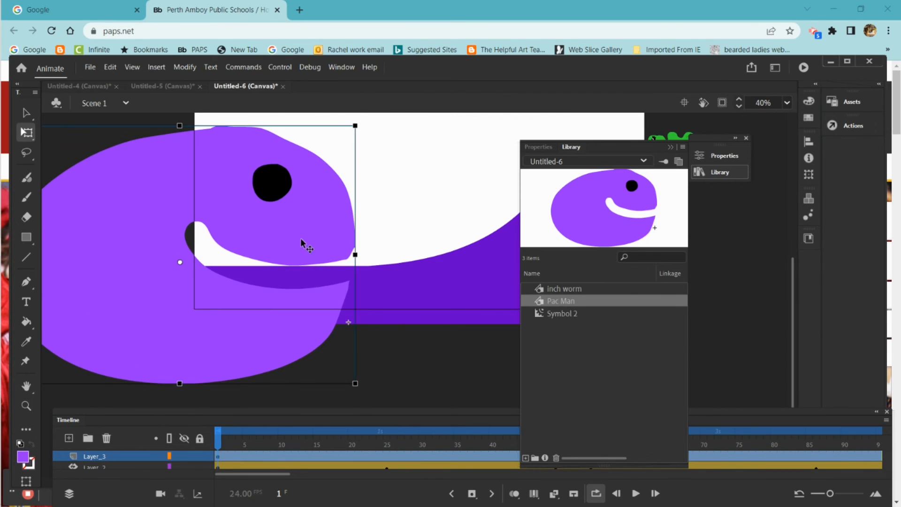
{"action": "left_click_drag", "start_coordinate": [301, 235], "coordinate": [288, 216]}
{"action": "left_click_drag", "start_coordinate": [352, 368], "coordinate": [351, 377]}
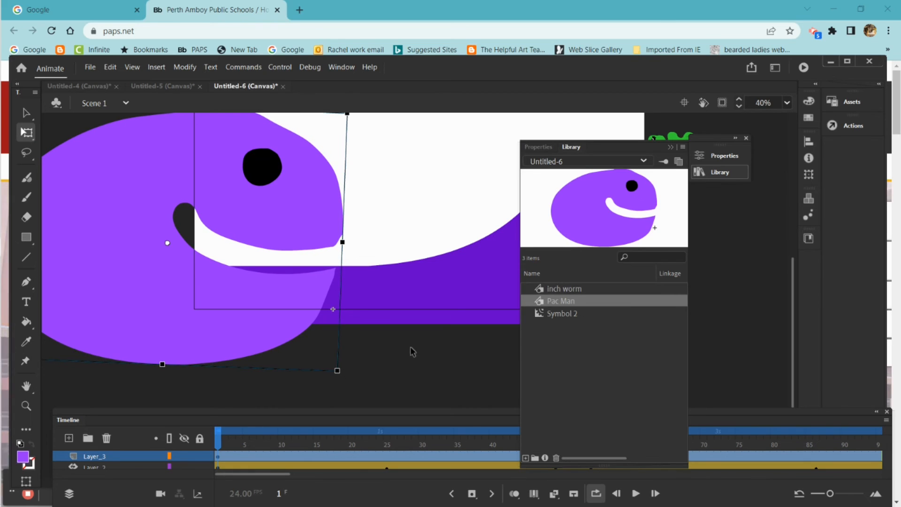
{"action": "left_click", "coordinate": [670, 148]}
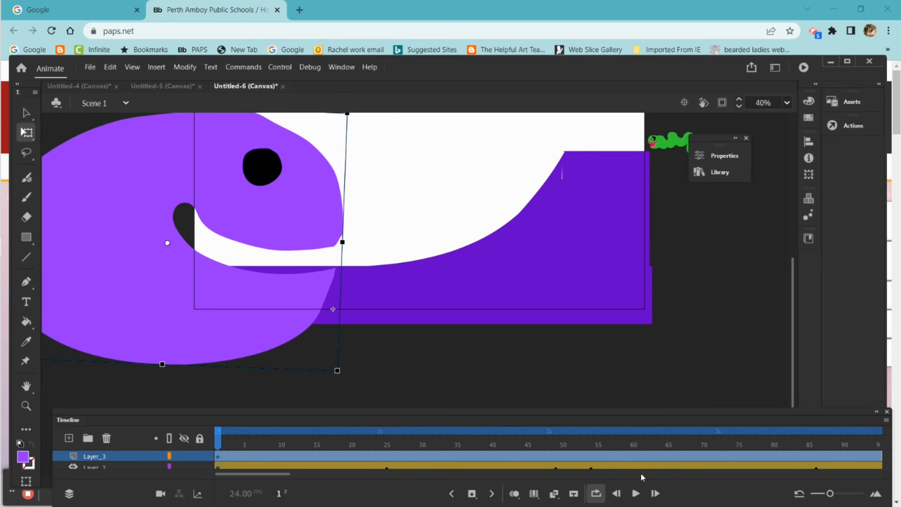
Preview the scene with the head and inch worm together, scrub through the later frames, and return to frame 1.
{"action": "left_click", "coordinate": [636, 493]}
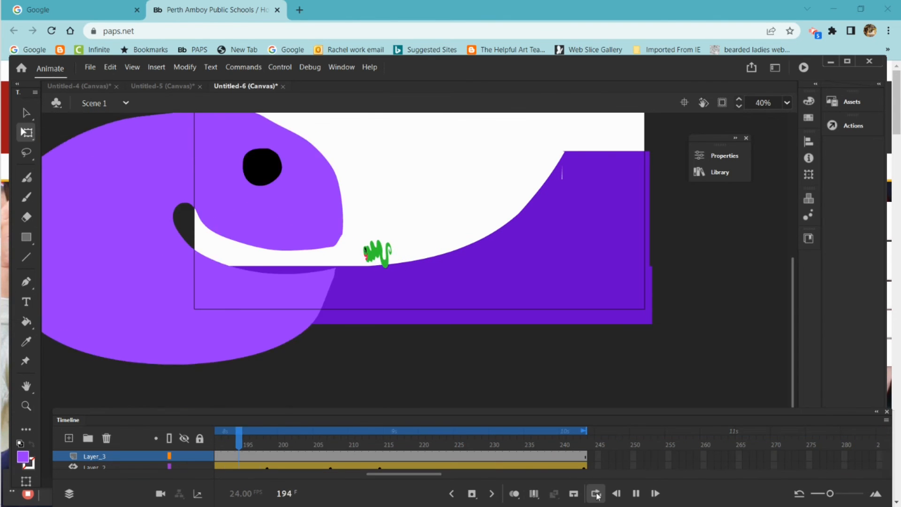
{"action": "left_click", "coordinate": [635, 494]}
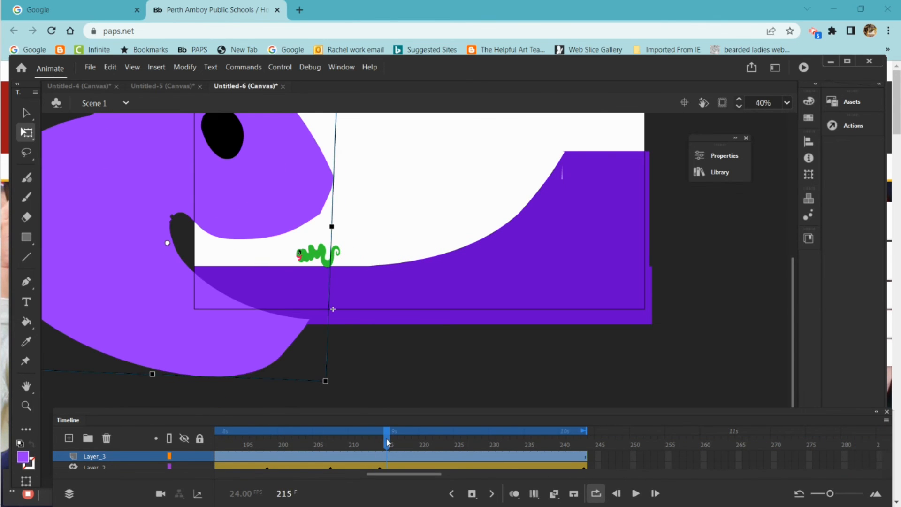
{"action": "left_click_drag", "start_coordinate": [387, 444], "coordinate": [165, 422]}
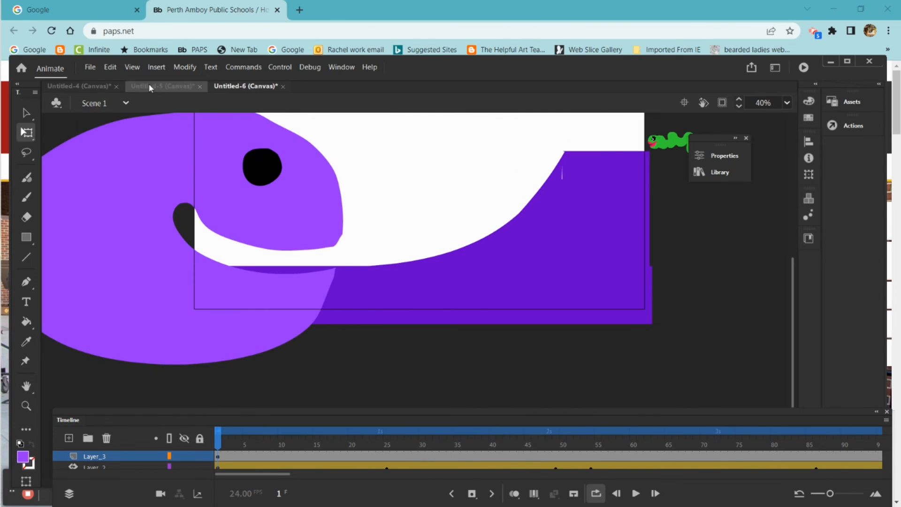
Create a motion tween on the Pac Man head and move it just off the stage's left edge at frame 1.
{"action": "right_click", "coordinate": [218, 165]}
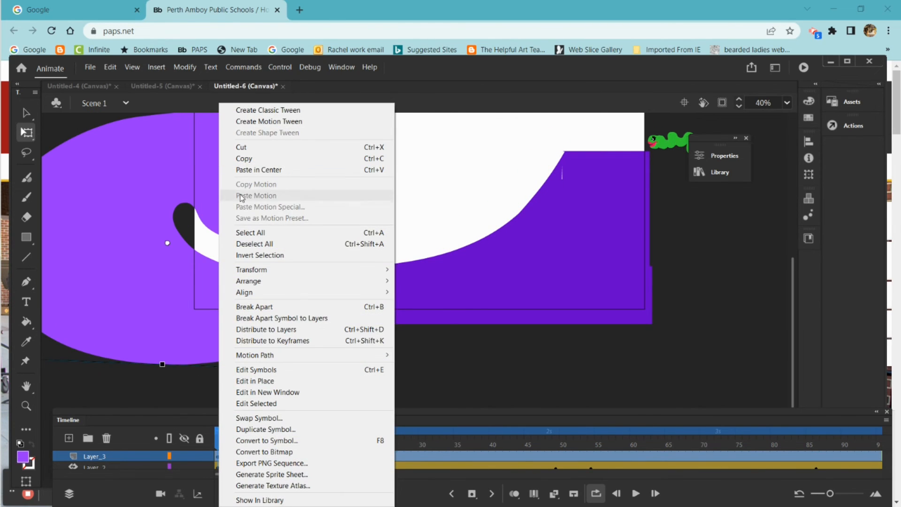
{"action": "left_click", "coordinate": [271, 121]}
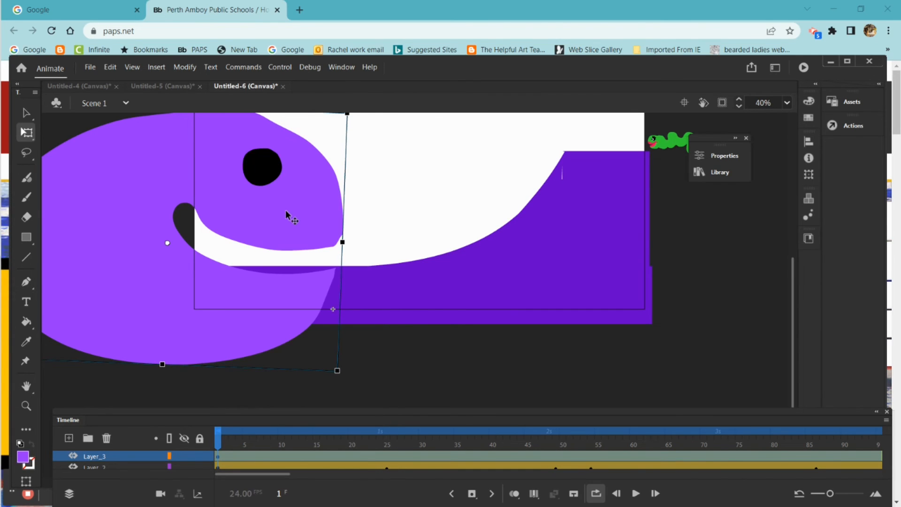
{"action": "left_click_drag", "start_coordinate": [299, 215], "coordinate": [150, 190]}
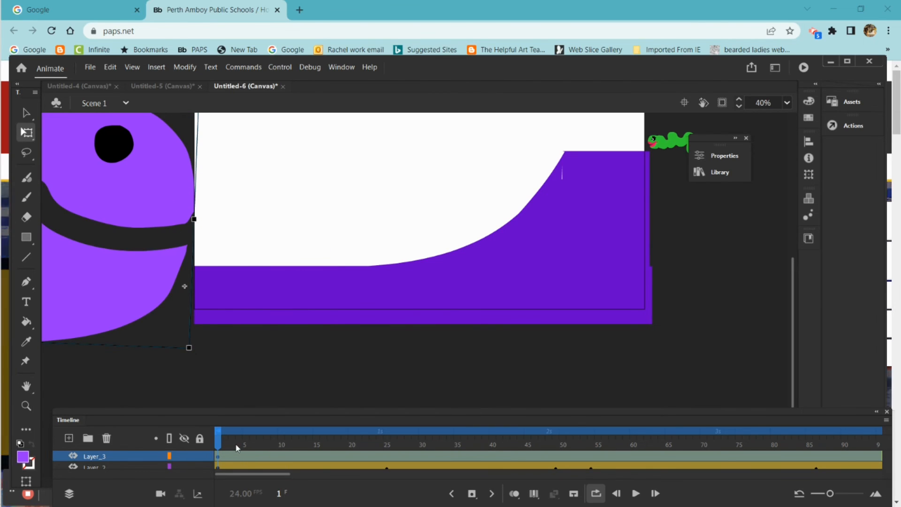
Move the Pac Man head rightward onto the stage at frame 149 and further right at frame 167.
{"action": "left_click_drag", "start_coordinate": [218, 449], "coordinate": [759, 462]}
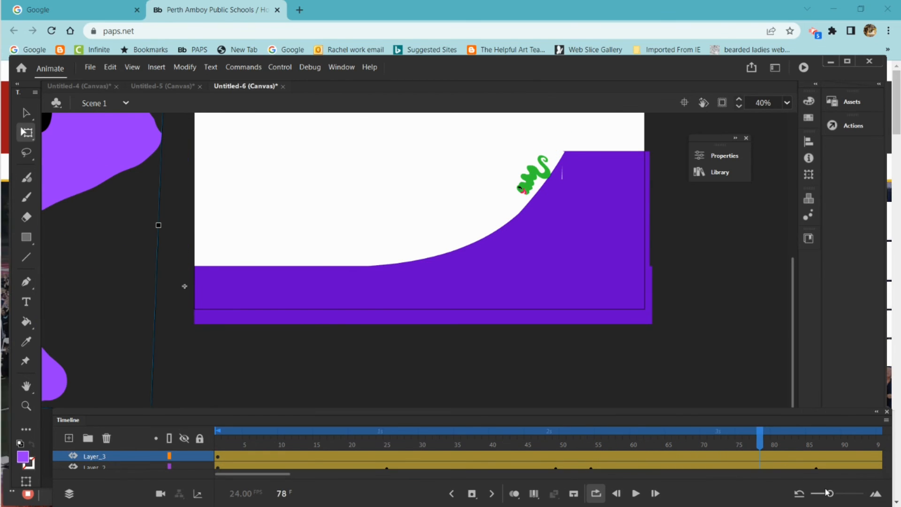
{"action": "left_click_drag", "start_coordinate": [830, 493], "coordinate": [814, 494]}
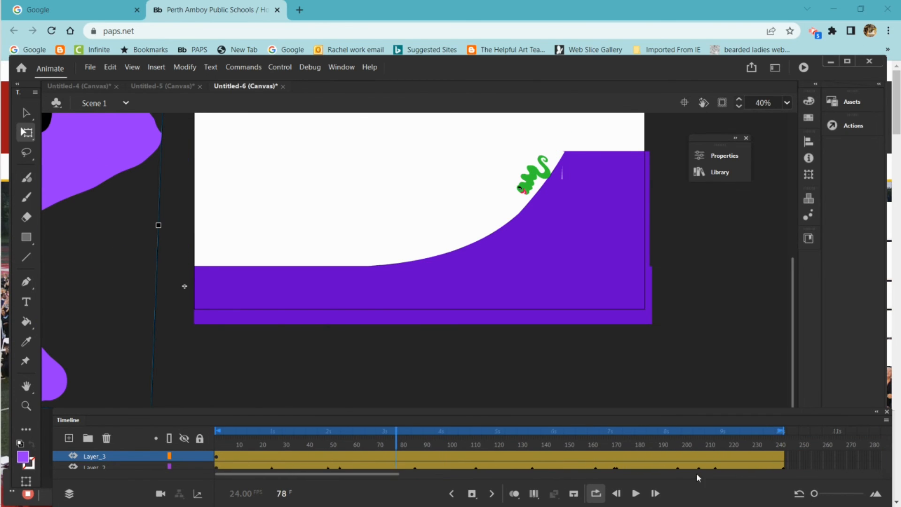
{"action": "left_click_drag", "start_coordinate": [397, 444], "coordinate": [563, 481]}
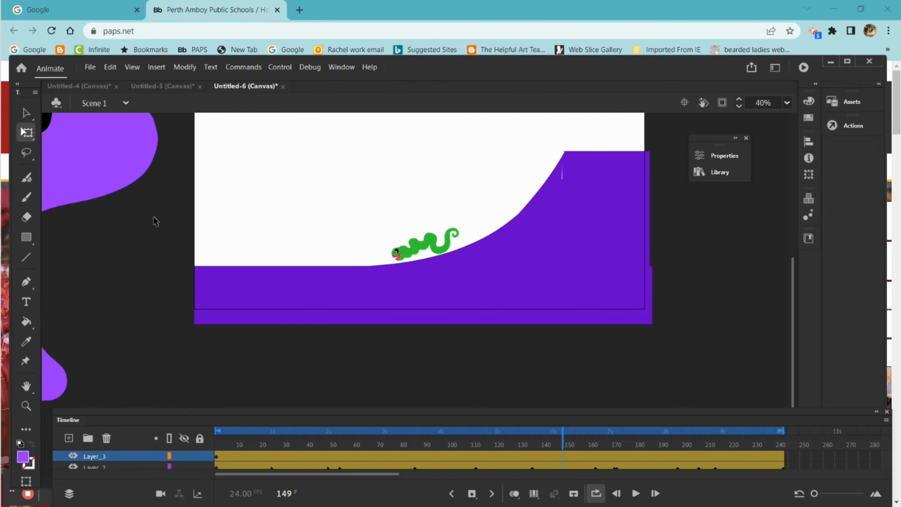
{"action": "left_click_drag", "start_coordinate": [102, 159], "coordinate": [168, 156]}
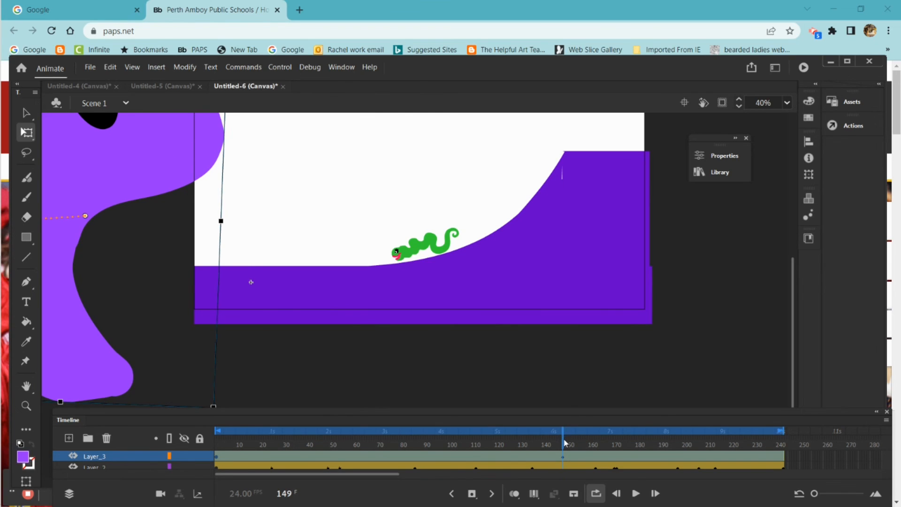
{"action": "left_click_drag", "start_coordinate": [564, 443], "coordinate": [606, 443]}
{"action": "left_click_drag", "start_coordinate": [215, 158], "coordinate": [276, 155]}
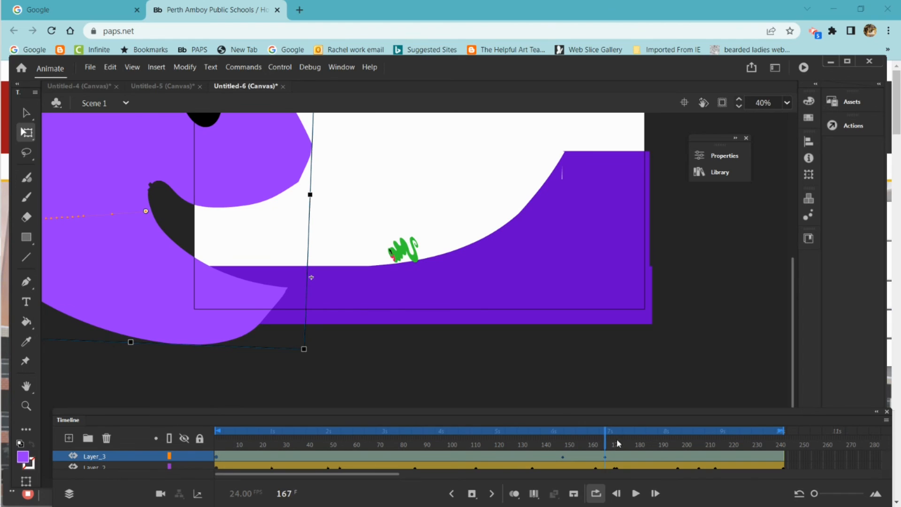
Move the Pac Man head further right at frames 187 and 214 so its mouth reaches the worm, and preview the animation.
{"action": "left_click_drag", "start_coordinate": [605, 448], "coordinate": [652, 450]}
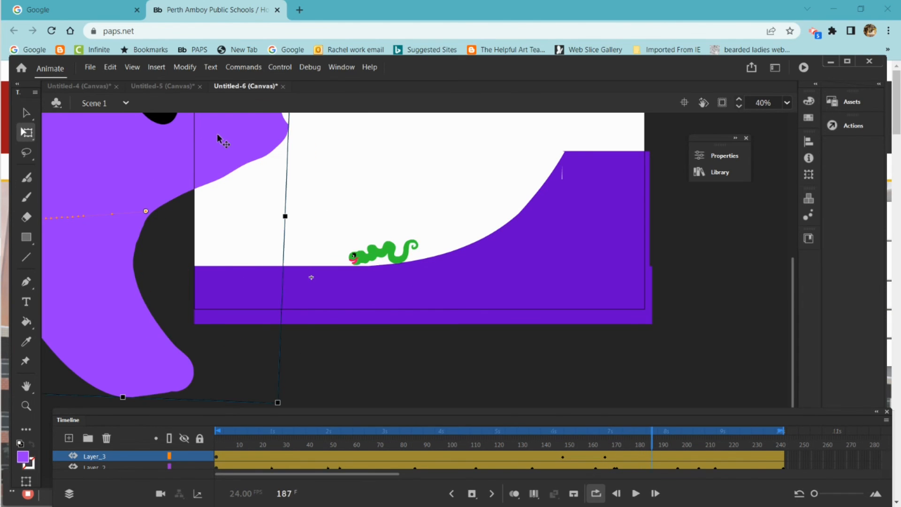
{"action": "left_click_drag", "start_coordinate": [217, 135], "coordinate": [283, 142]}
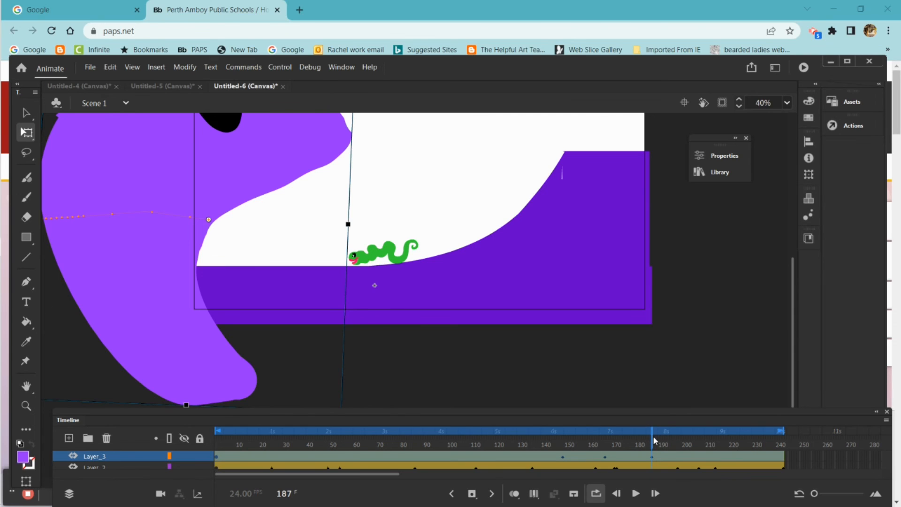
{"action": "left_click_drag", "start_coordinate": [655, 446], "coordinate": [716, 460]}
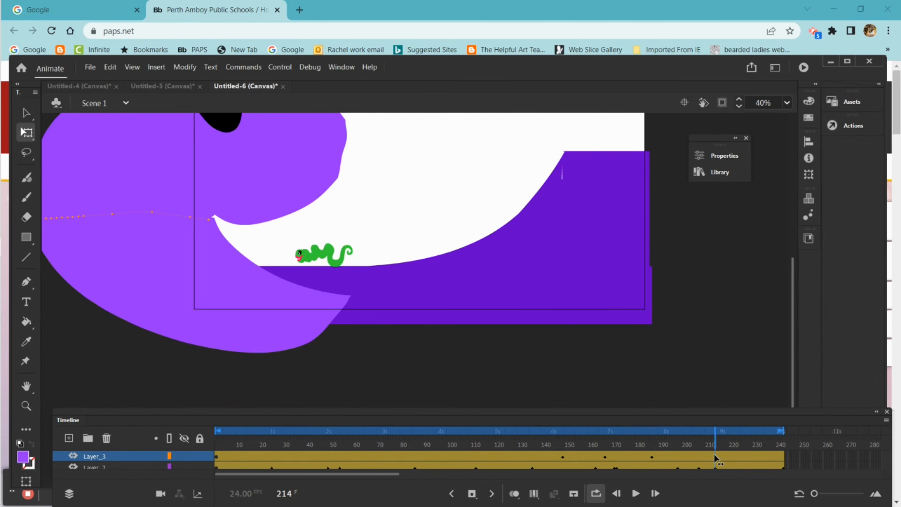
{"action": "left_click_drag", "start_coordinate": [274, 168], "coordinate": [308, 176]}
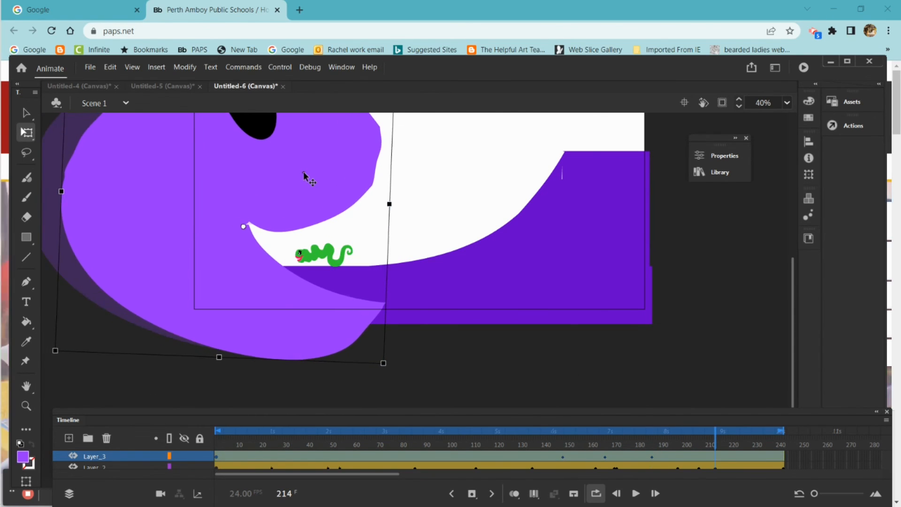
{"action": "left_click_drag", "start_coordinate": [716, 444], "coordinate": [807, 460]}
{"action": "left_click", "coordinate": [636, 497]}
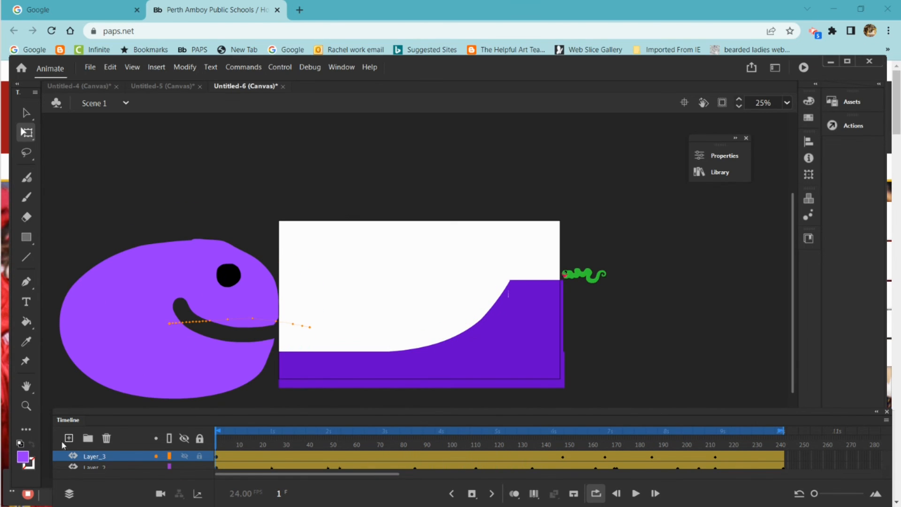
Add a new layer and move it to the bottom of the layer stack, below Layer_1.
{"action": "left_click", "coordinate": [68, 438]}
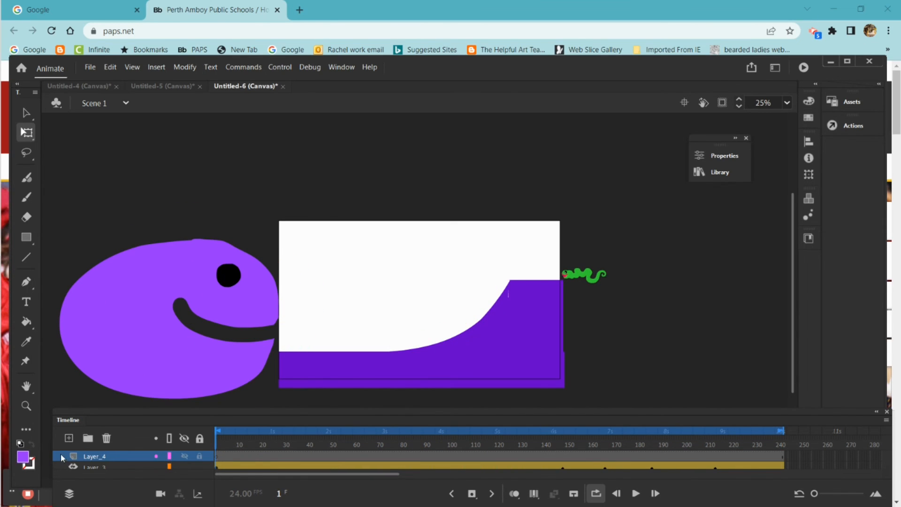
{"action": "left_click_drag", "start_coordinate": [61, 453], "coordinate": [61, 470]}
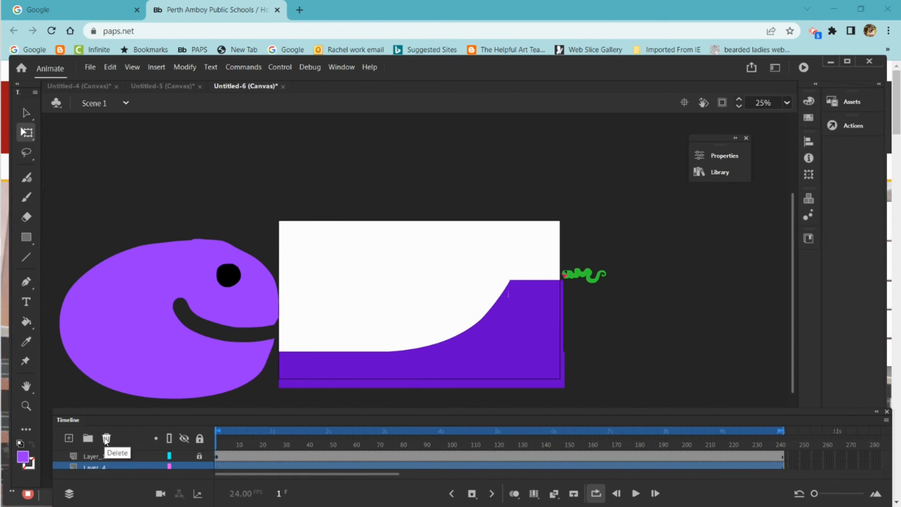
{"action": "left_click_drag", "start_coordinate": [265, 414], "coordinate": [258, 395]}
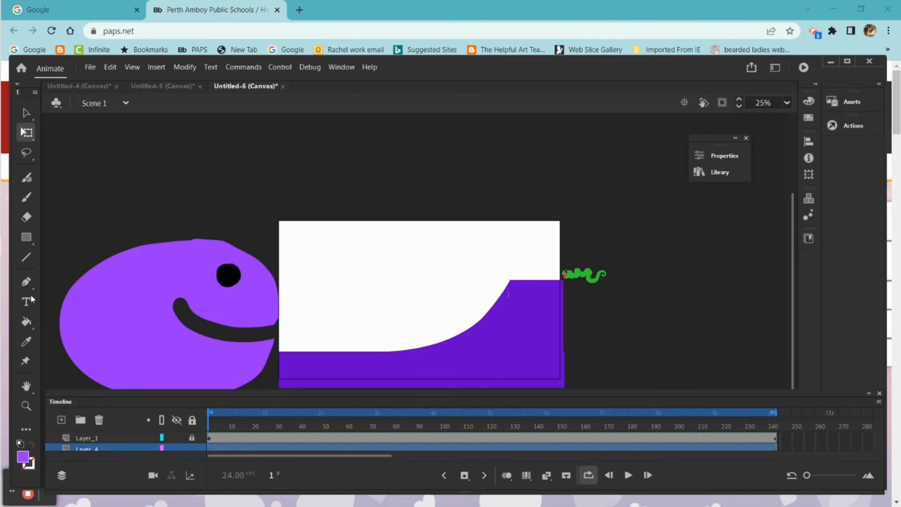
Draw a bright cyan filled rectangle on Layer_4 that covers the whole stage as a sky background.
{"action": "left_click", "coordinate": [25, 457]}
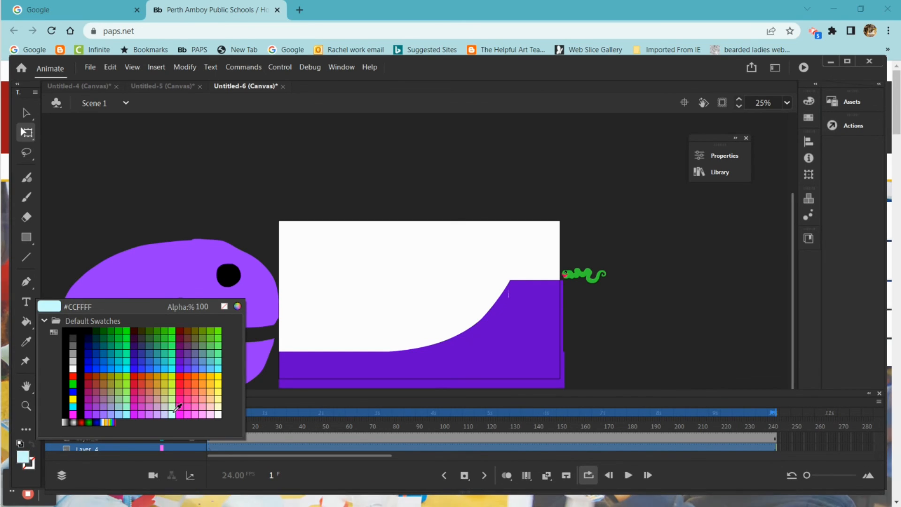
{"action": "left_click", "coordinate": [175, 365]}
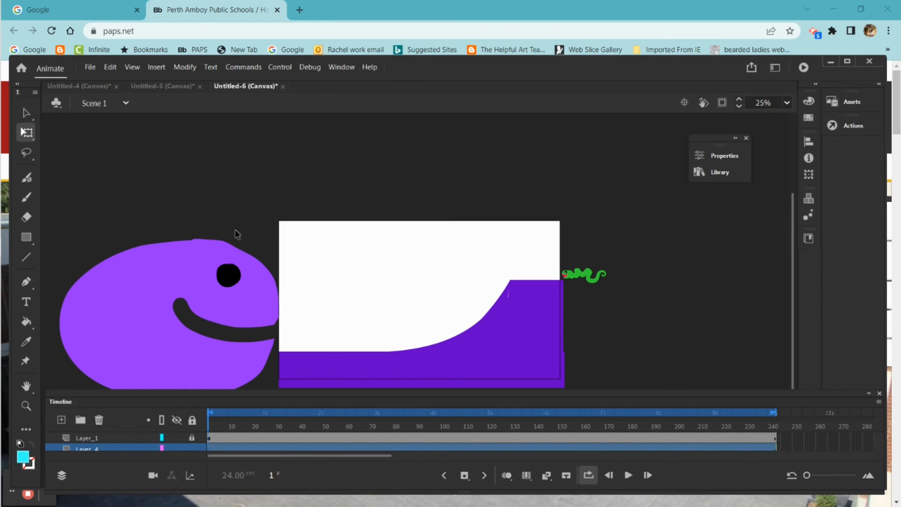
{"action": "left_click", "coordinate": [27, 237]}
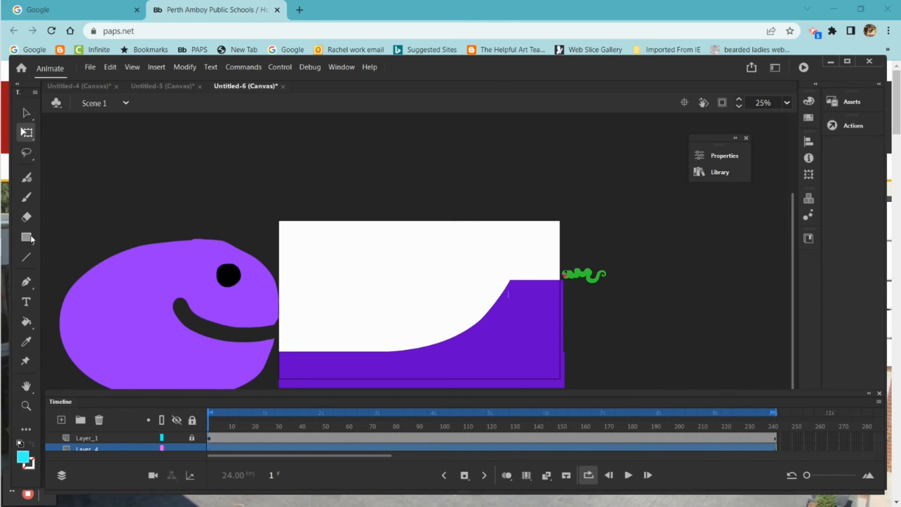
{"action": "left_click_drag", "start_coordinate": [269, 214], "coordinate": [561, 385]}
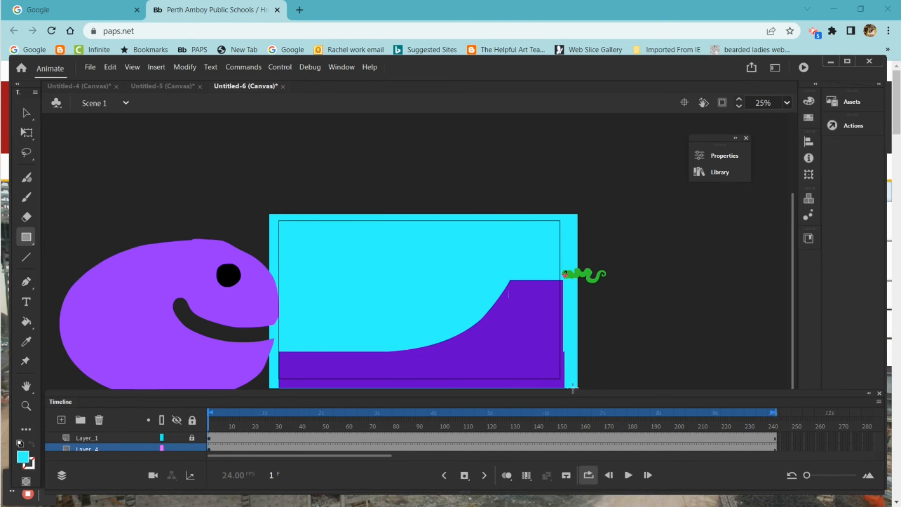
Save the animation as an Animate Document named "pac man vs inch worm" in the Downloads folder.
{"action": "left_click", "coordinate": [90, 68]}
{"action": "left_click", "coordinate": [108, 169]}
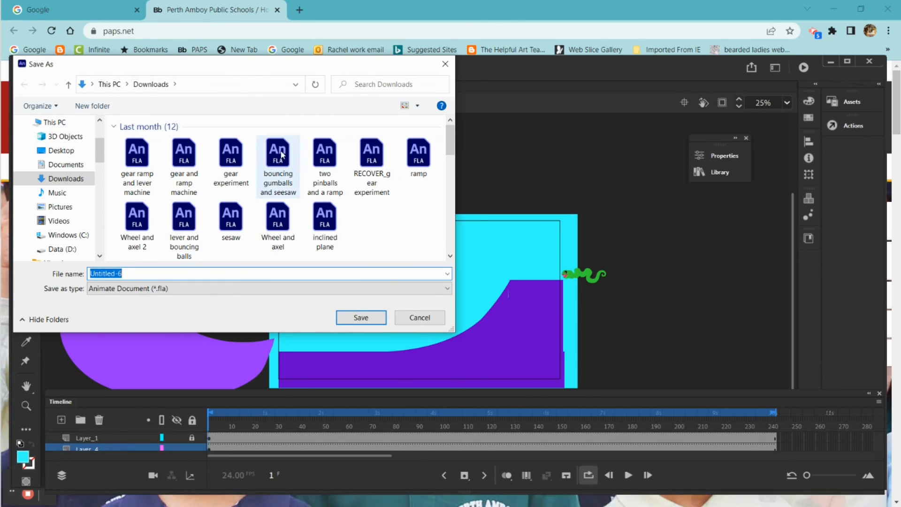
{"action": "type", "text": "pac man vs i"}
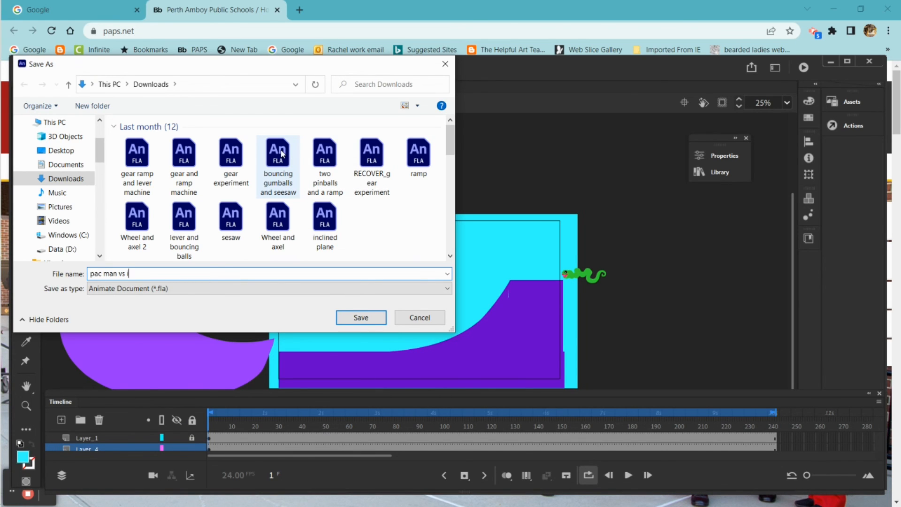
{"action": "type", "text": "nch worm"}
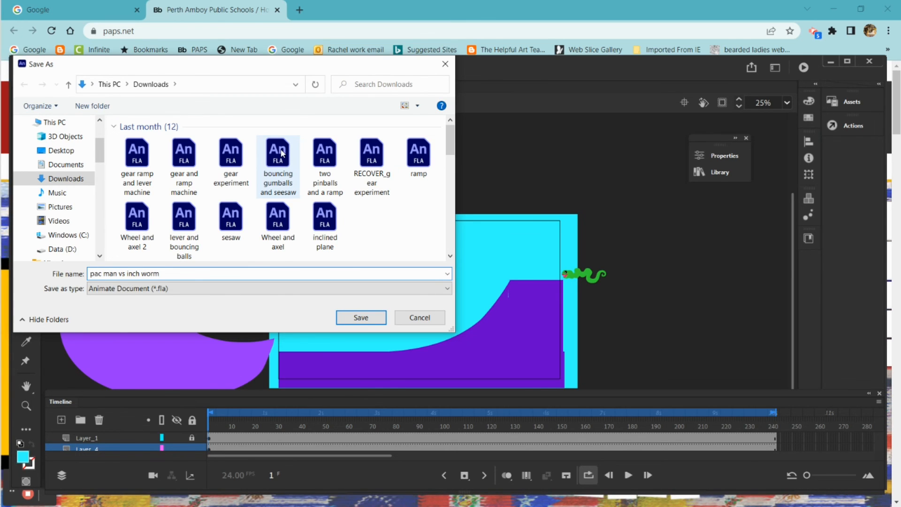
{"action": "left_click", "coordinate": [365, 319]}
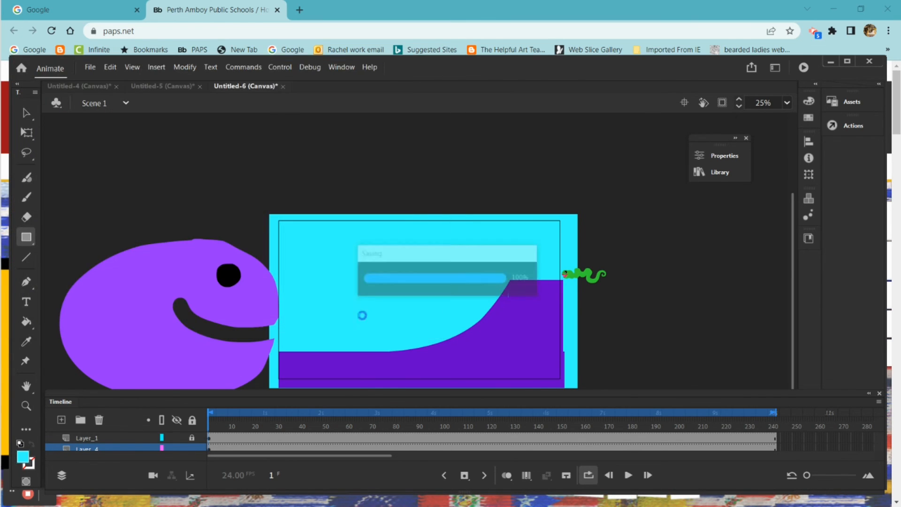
Export the entire movie as an H.264 video at 1920 by 1080 px with the Default (AME) preset to the Downloads folder.
{"action": "left_click", "coordinate": [91, 68]}
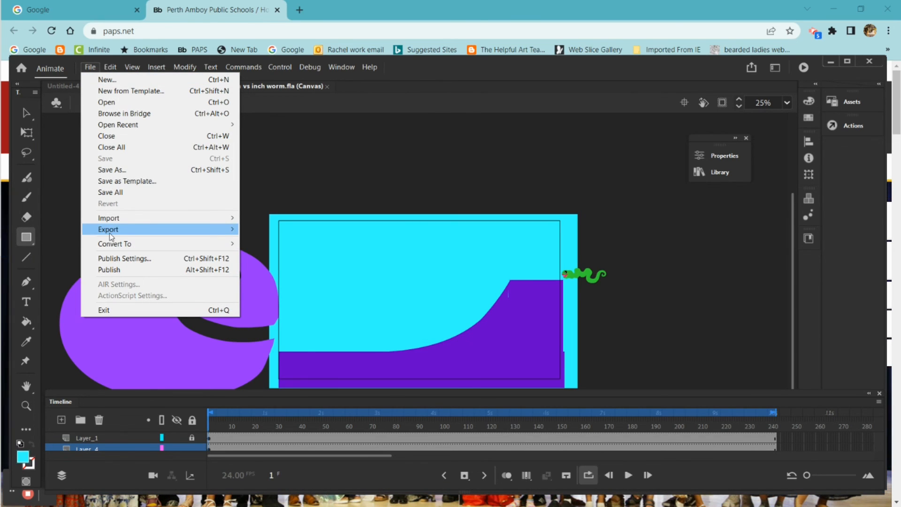
{"action": "mouse_move", "coordinate": [232, 234]}
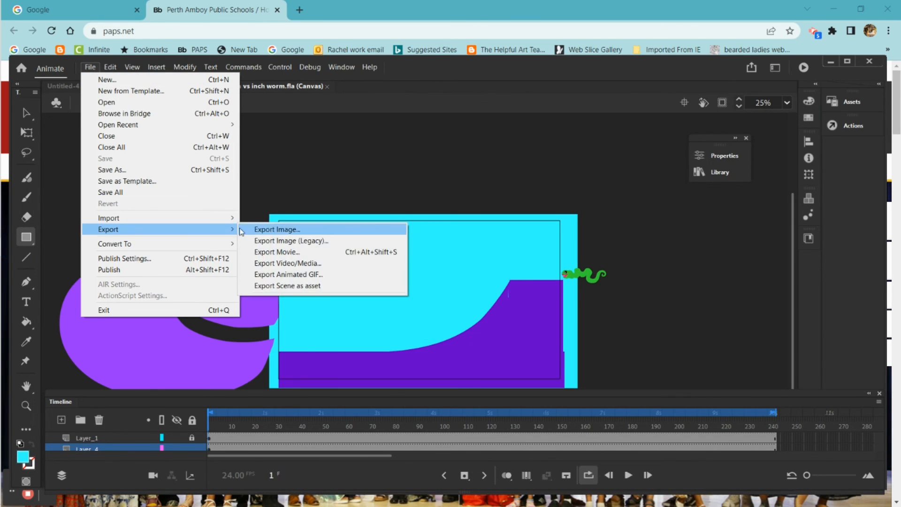
{"action": "left_click", "coordinate": [286, 265]}
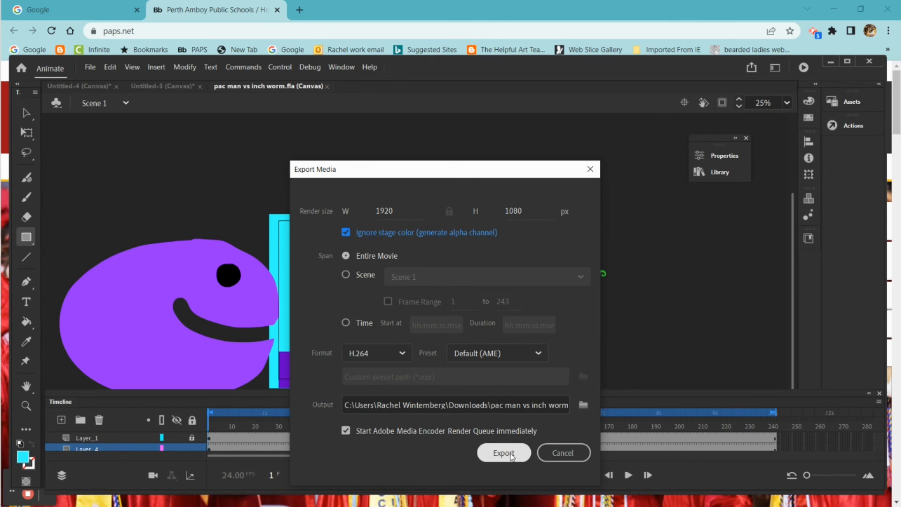
{"action": "left_click", "coordinate": [512, 456]}
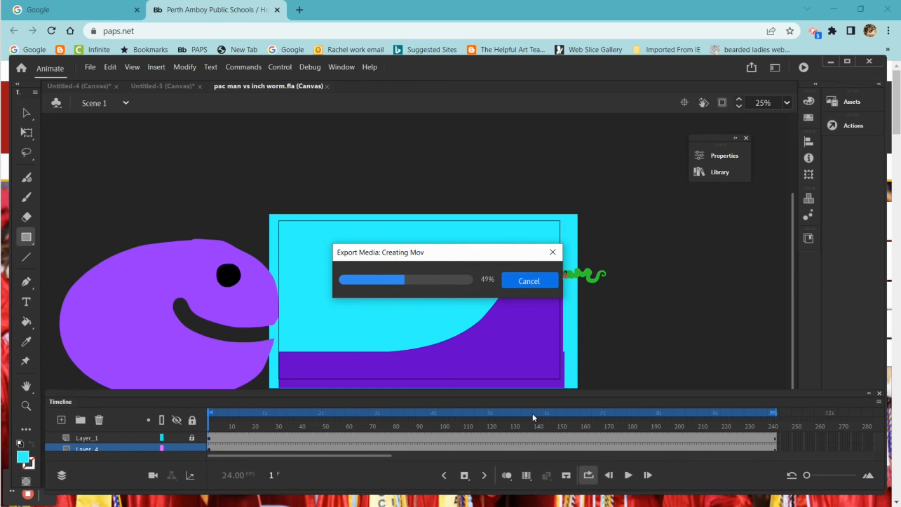